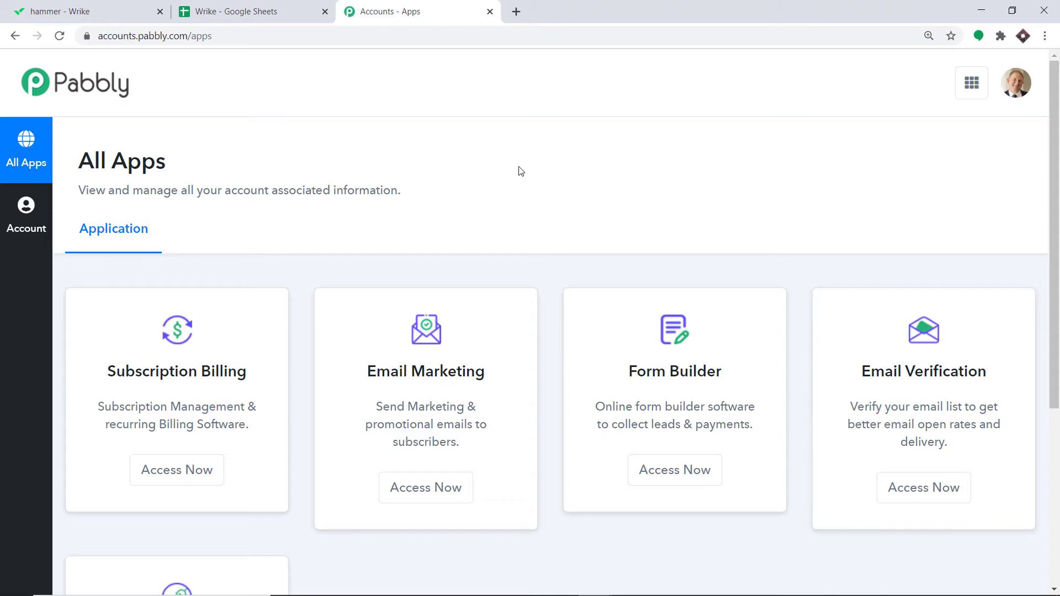
Step: Open the Connect app from the Pabbly apps page
scroll(504, 182, "down", 5)
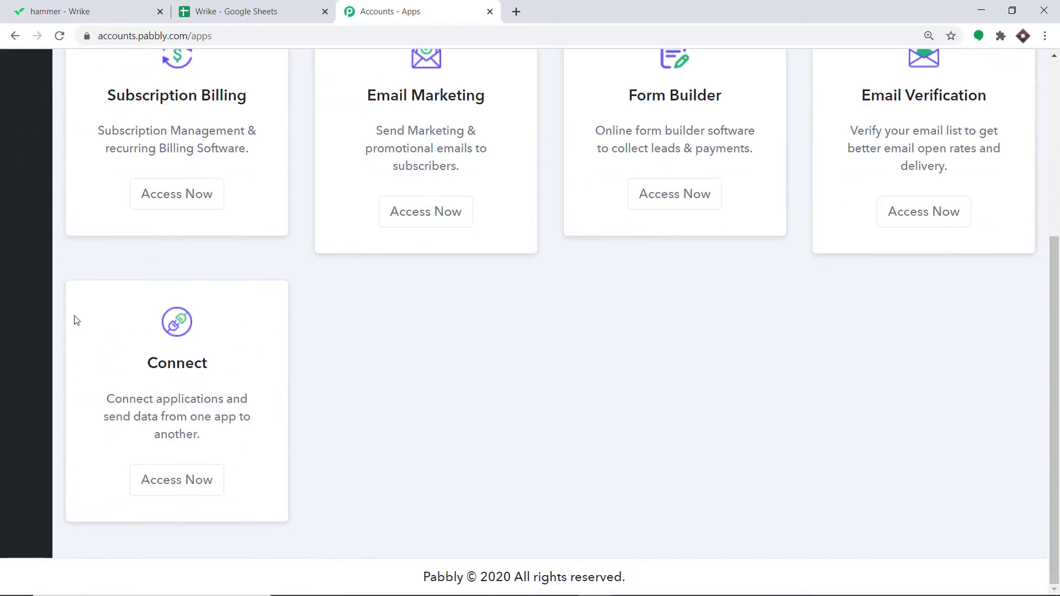
left_click(187, 488)
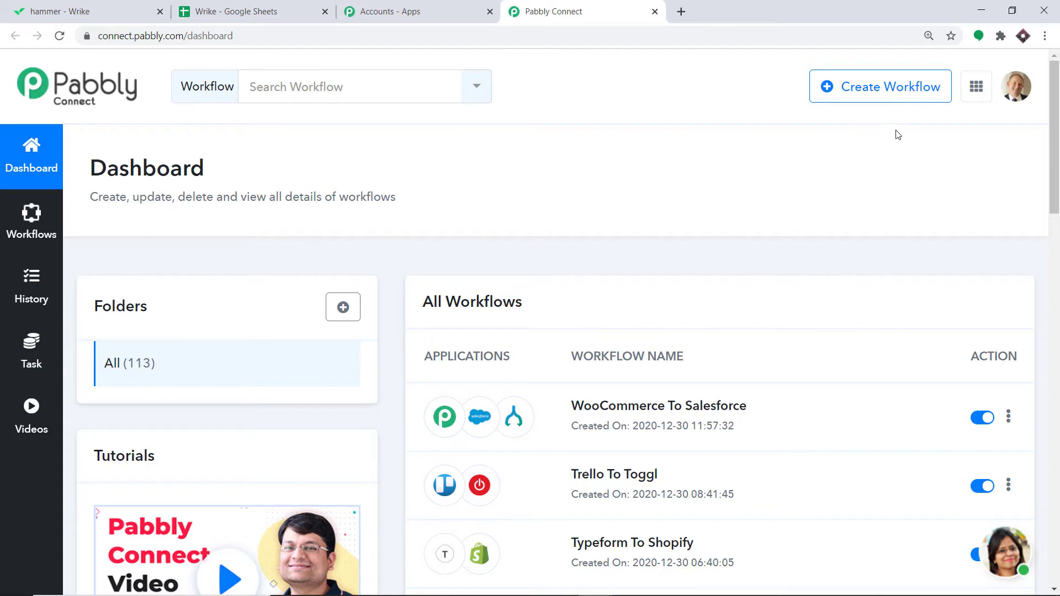
Step: Create a new workflow named Wrike To Google Sheets
left_click(886, 84)
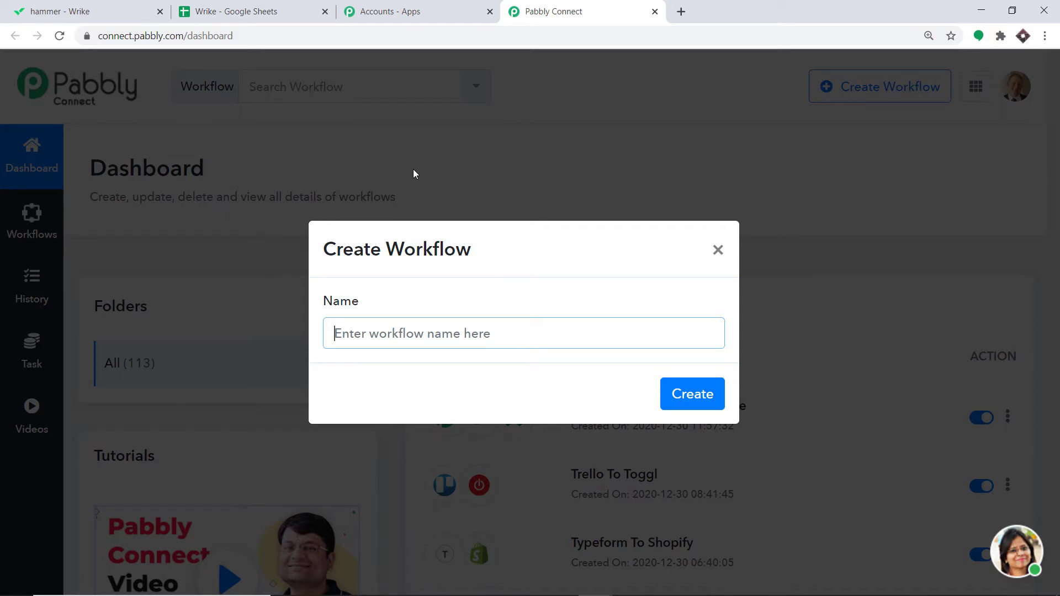
type("Wrik")
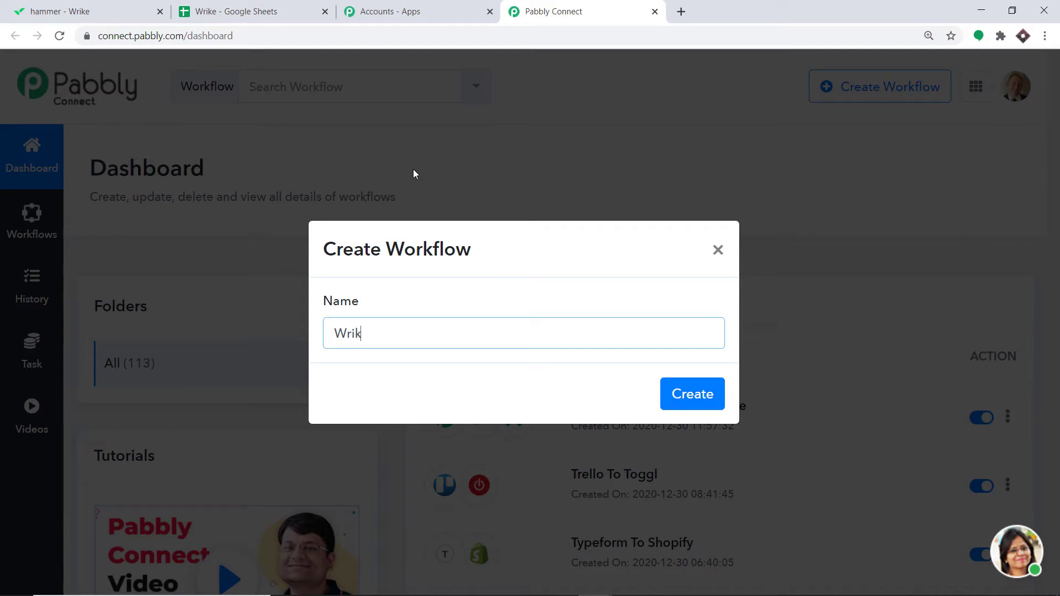
type("e To Google Sheets")
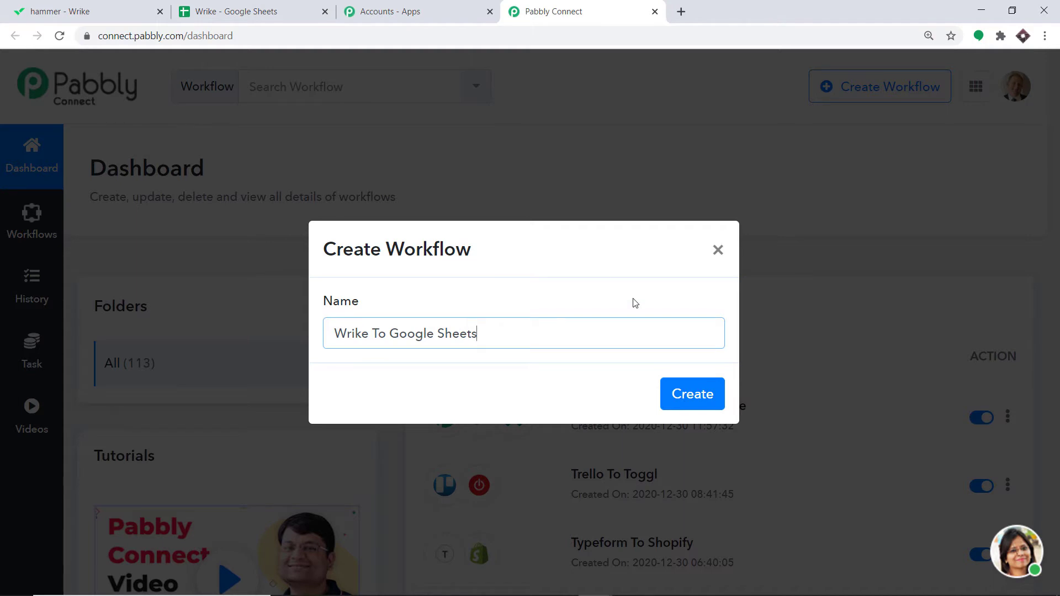
left_click(698, 411)
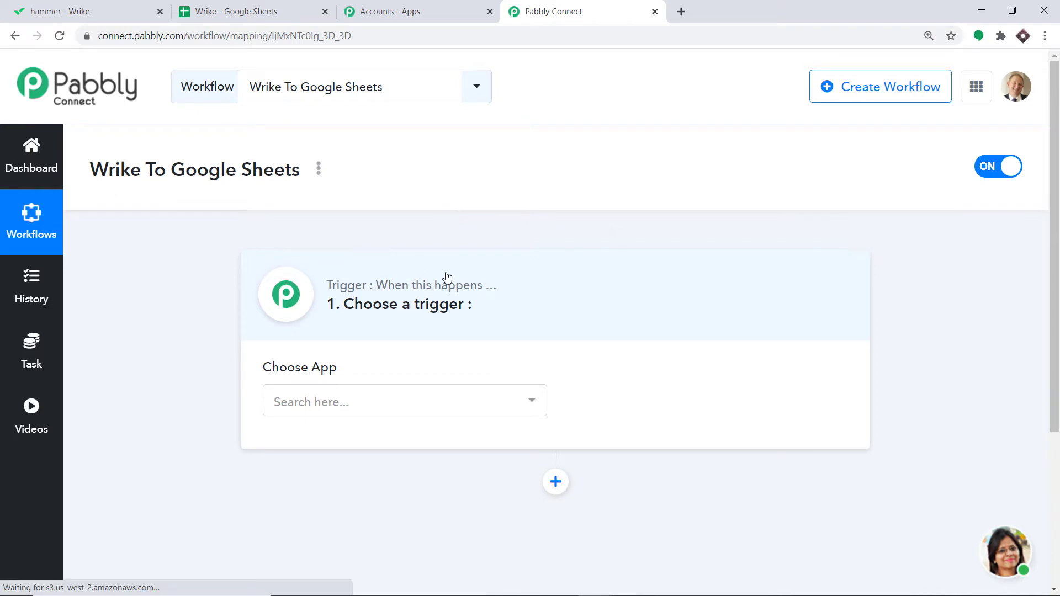
Step: Set the trigger app to Wrike with the New Task trigger event
left_click(295, 401)
type("wr")
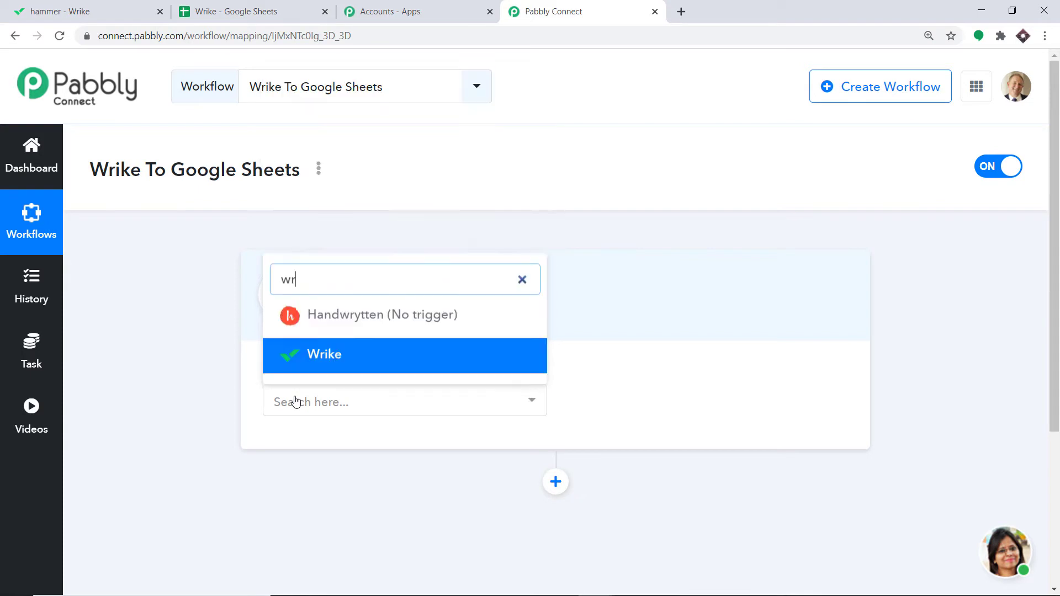
type("ik")
left_click(320, 353)
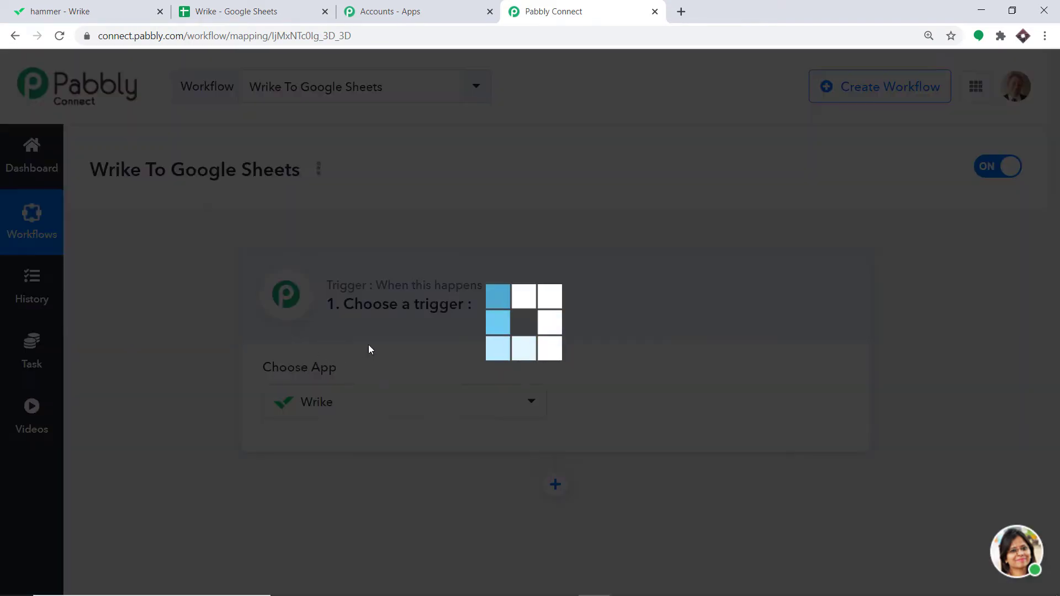
left_click(631, 402)
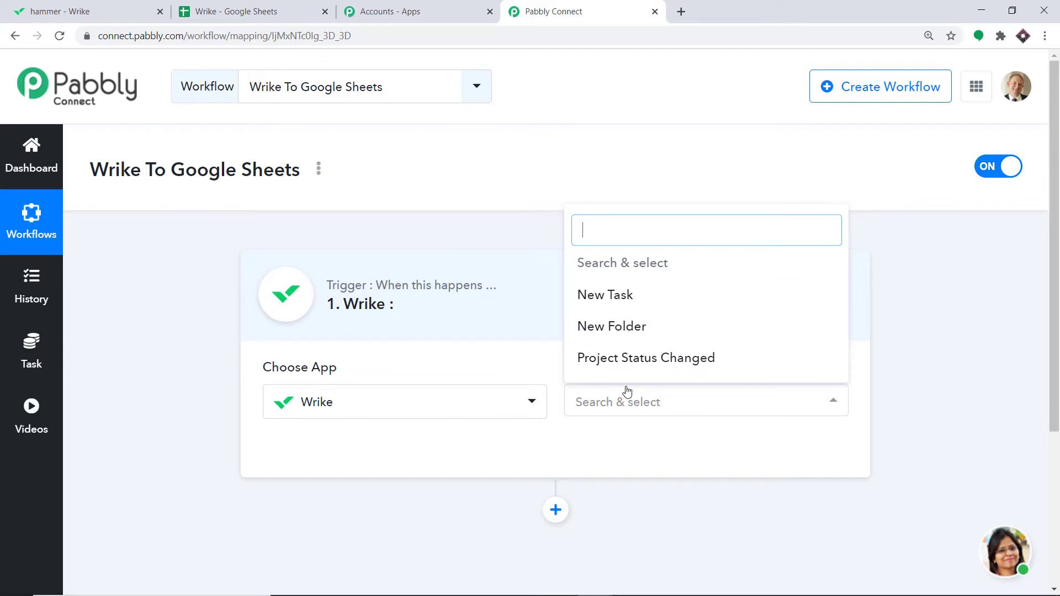
left_click(613, 311)
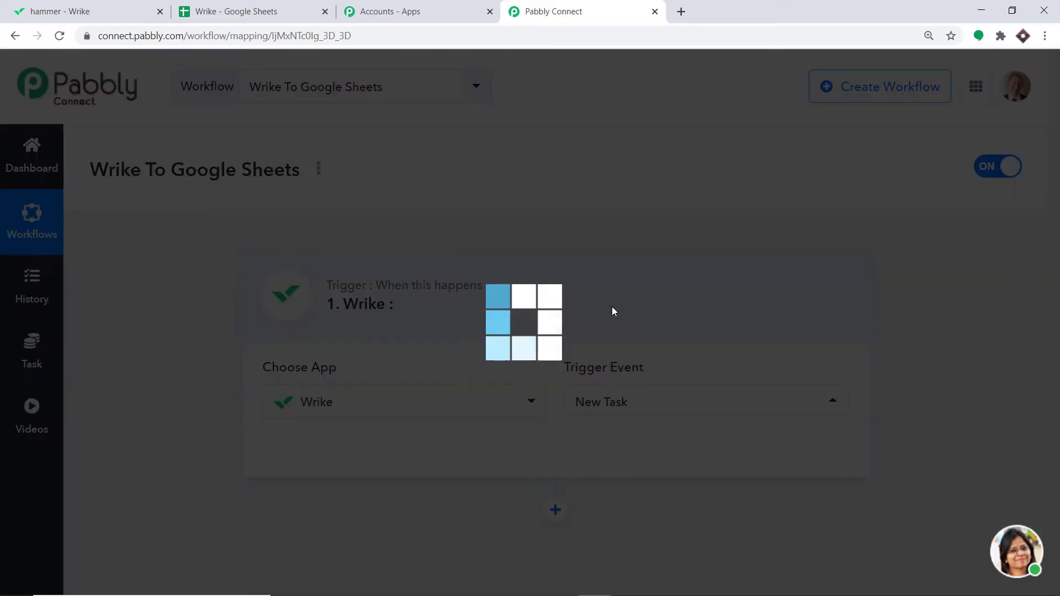
left_click(614, 402)
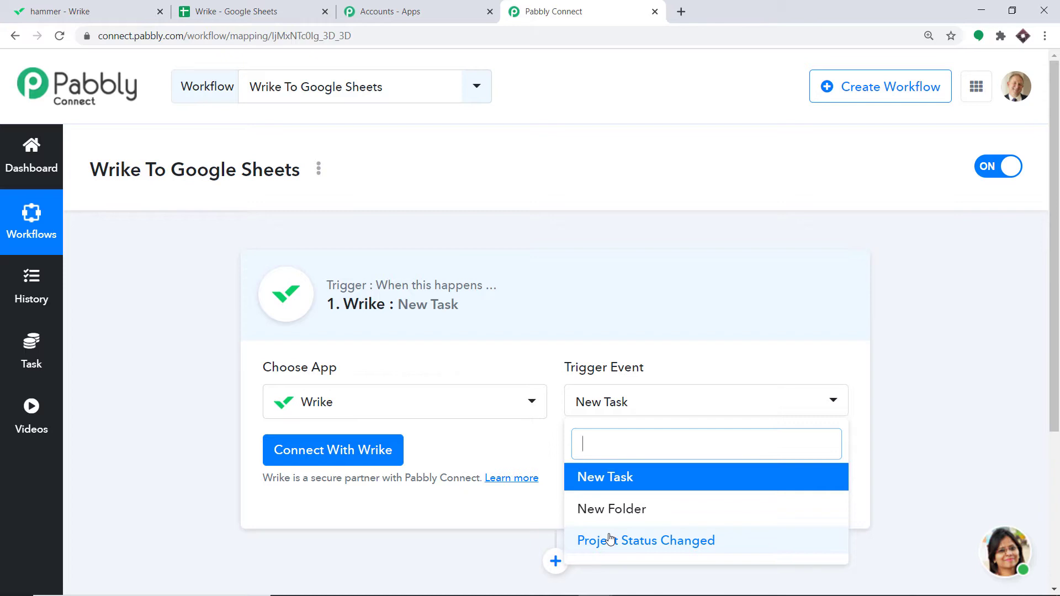
left_click(487, 450)
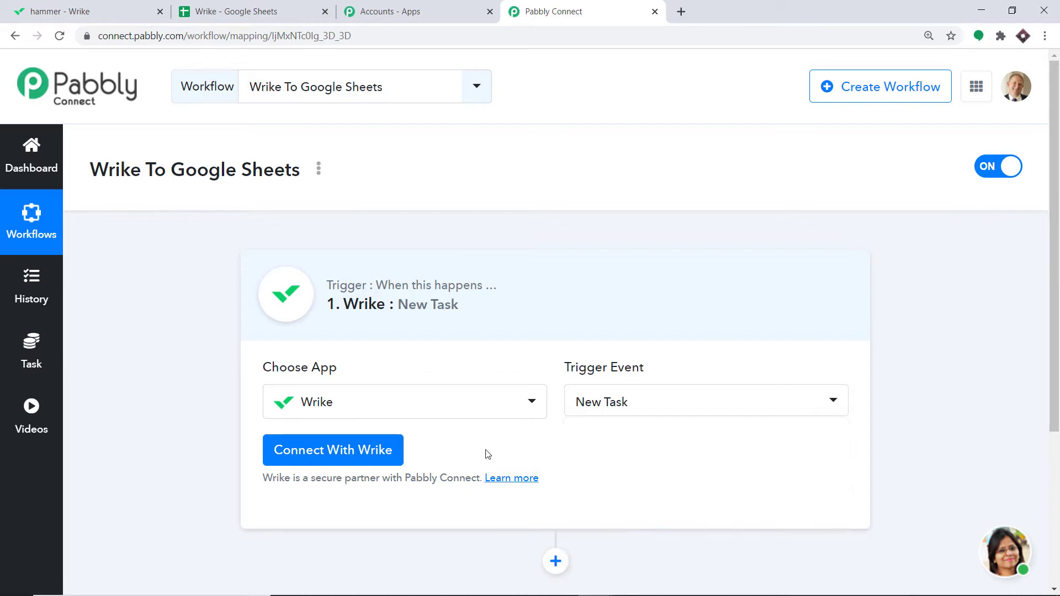
Step: Connect a new Wrike credential and accept the authorization request for Pabbly Connect
left_click(304, 459)
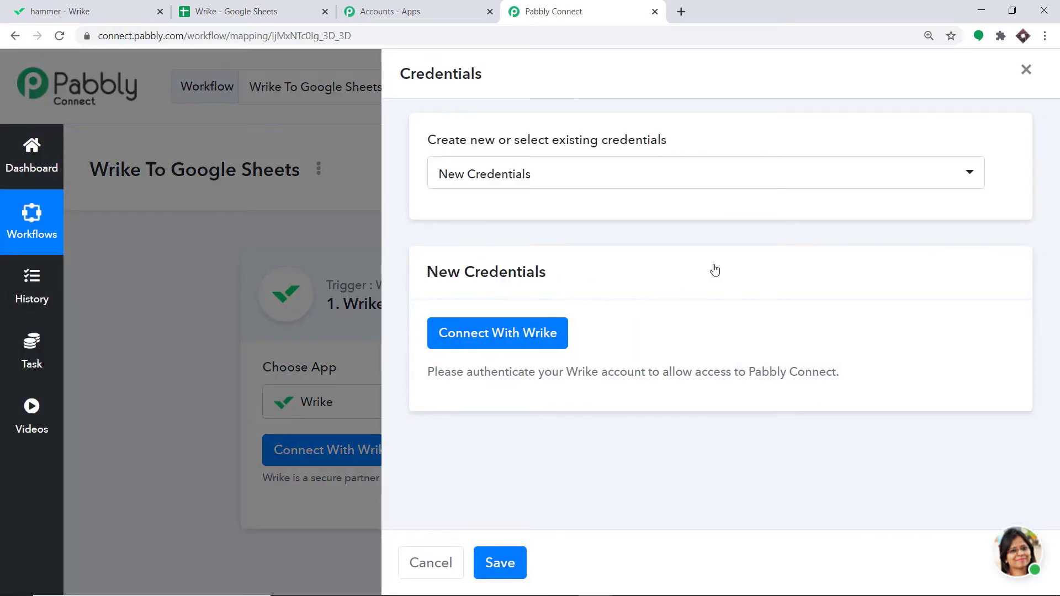
left_click(484, 335)
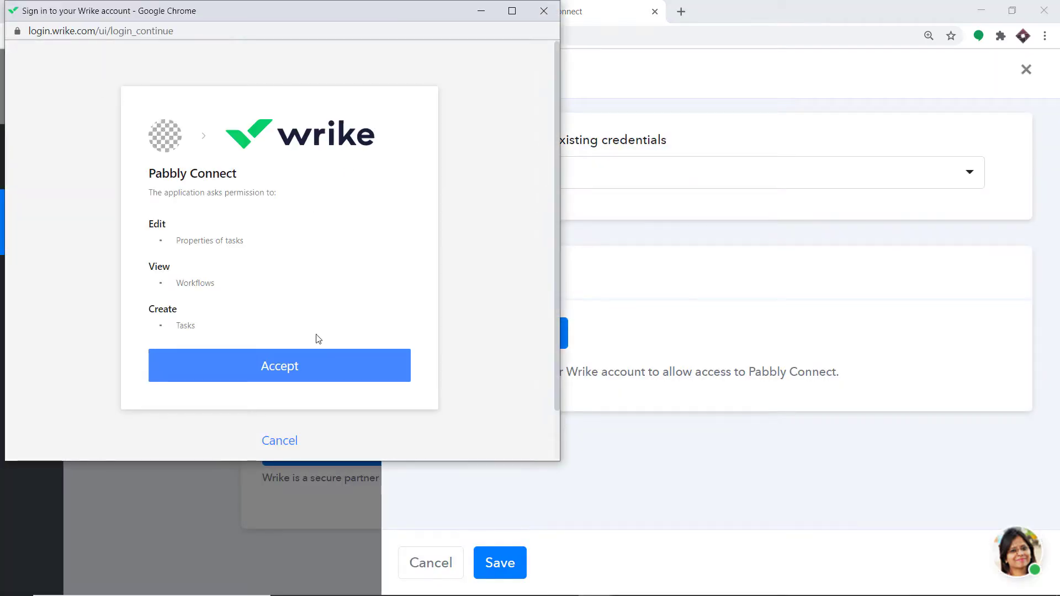
left_click(342, 366)
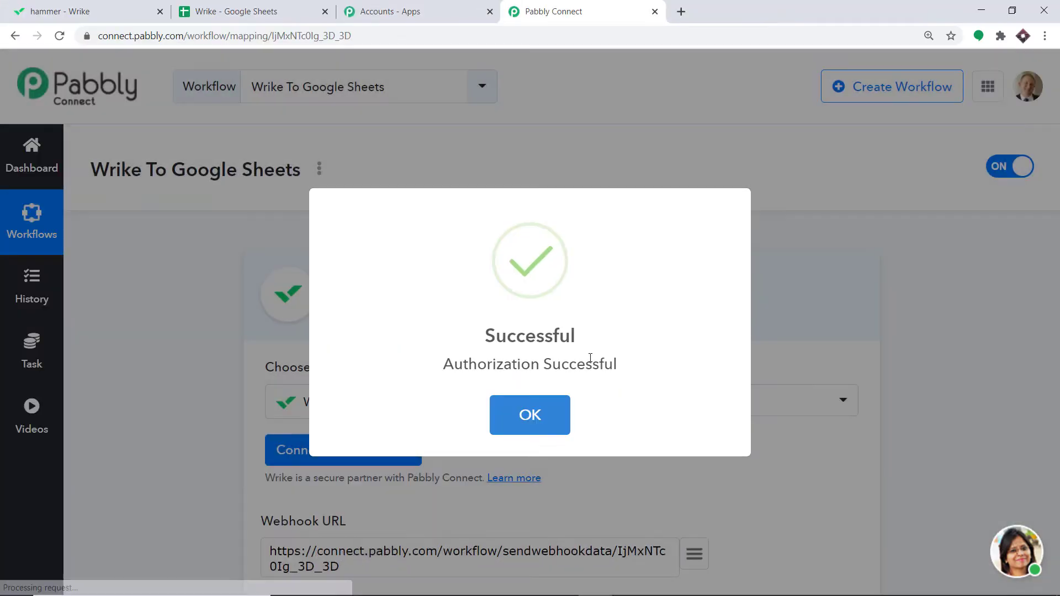
left_click(540, 430)
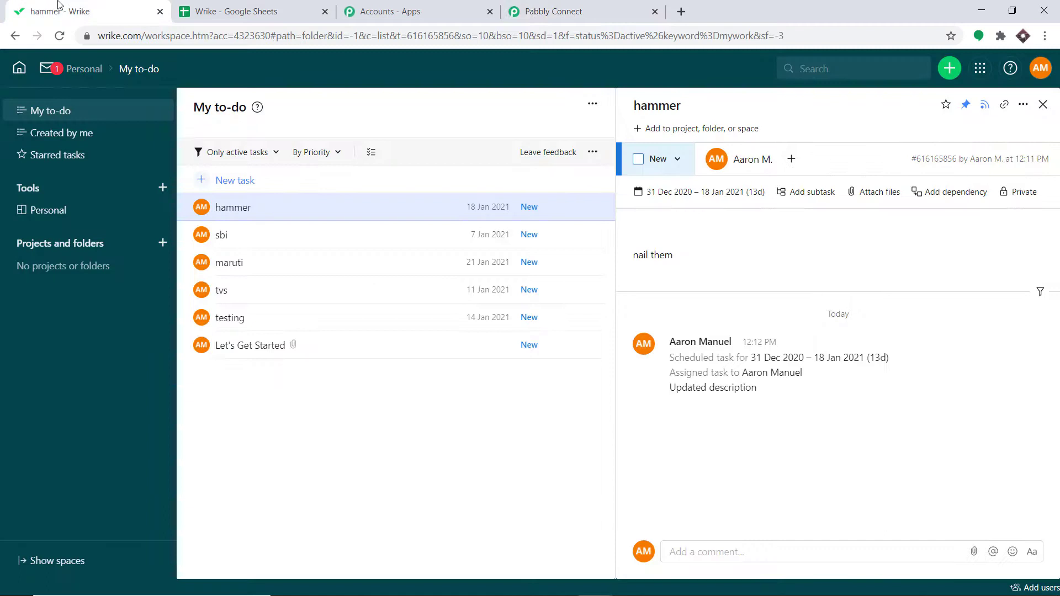
Step: Save the trigger and send a test request
left_click(59, 7)
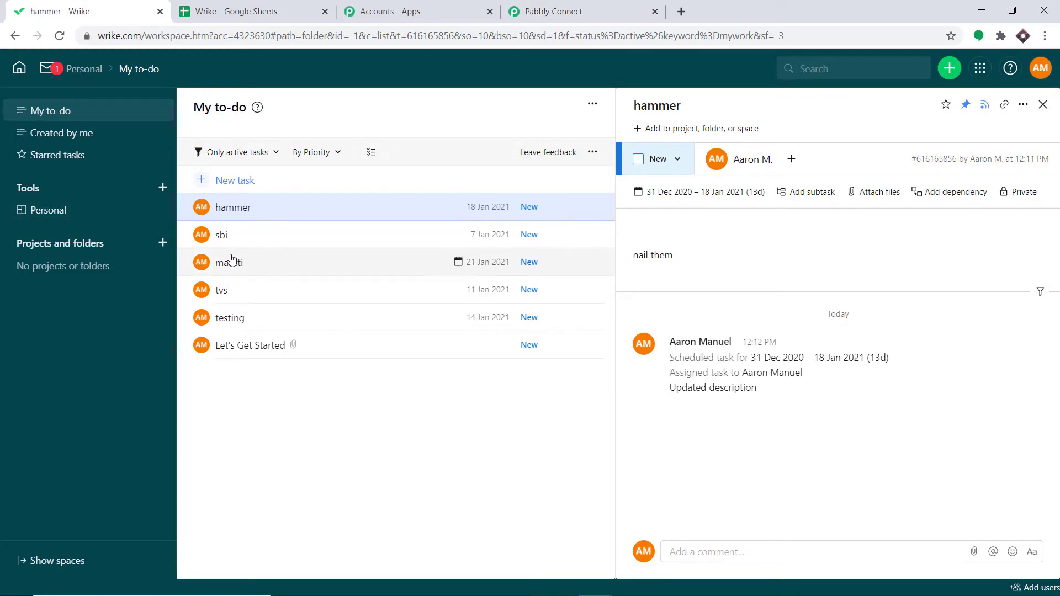
left_click(572, 7)
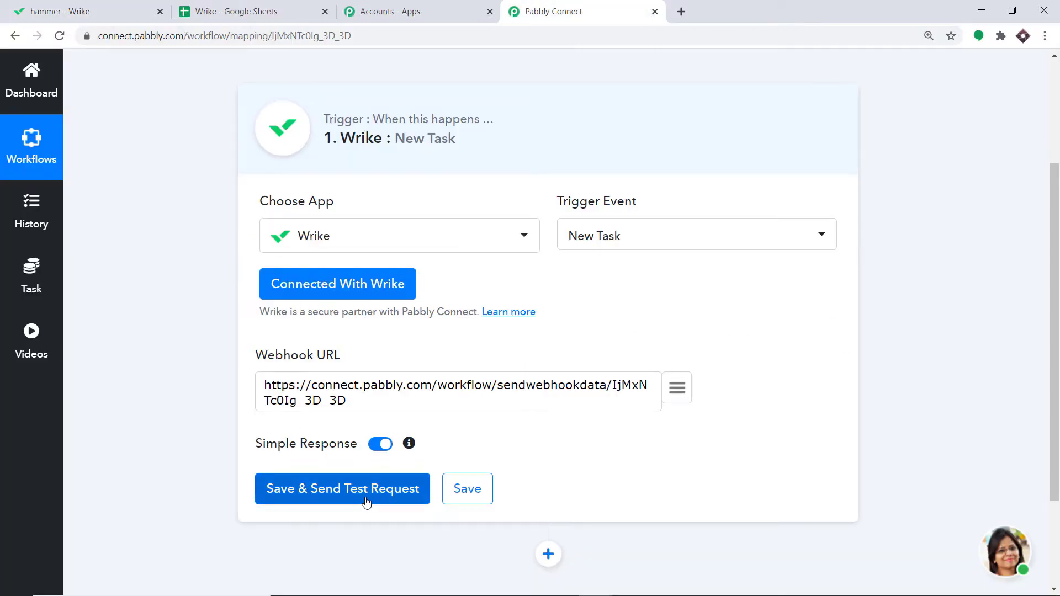
left_click(366, 501)
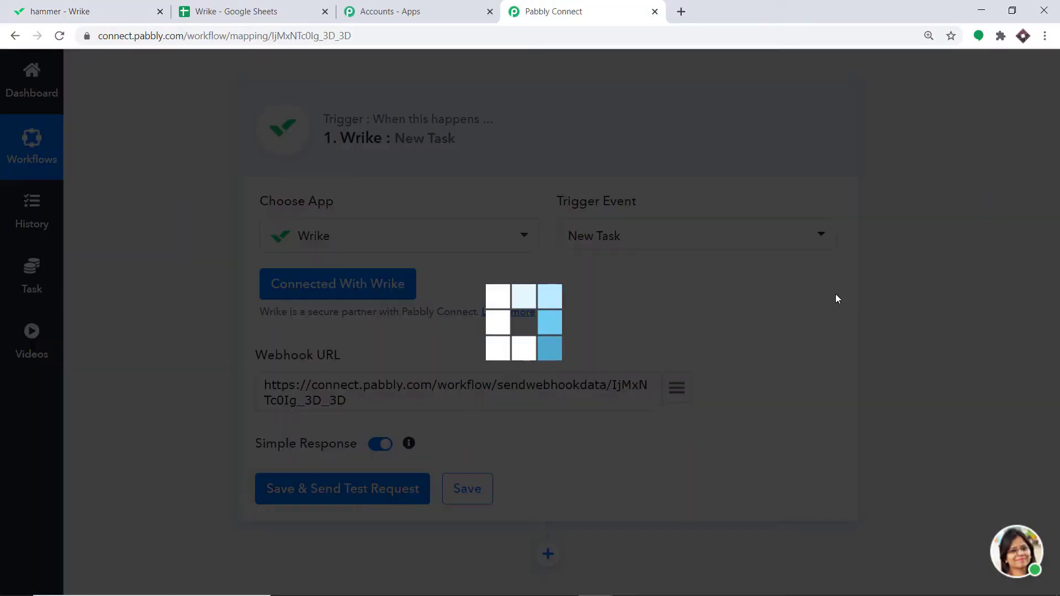
scroll(910, 304, "down", 4)
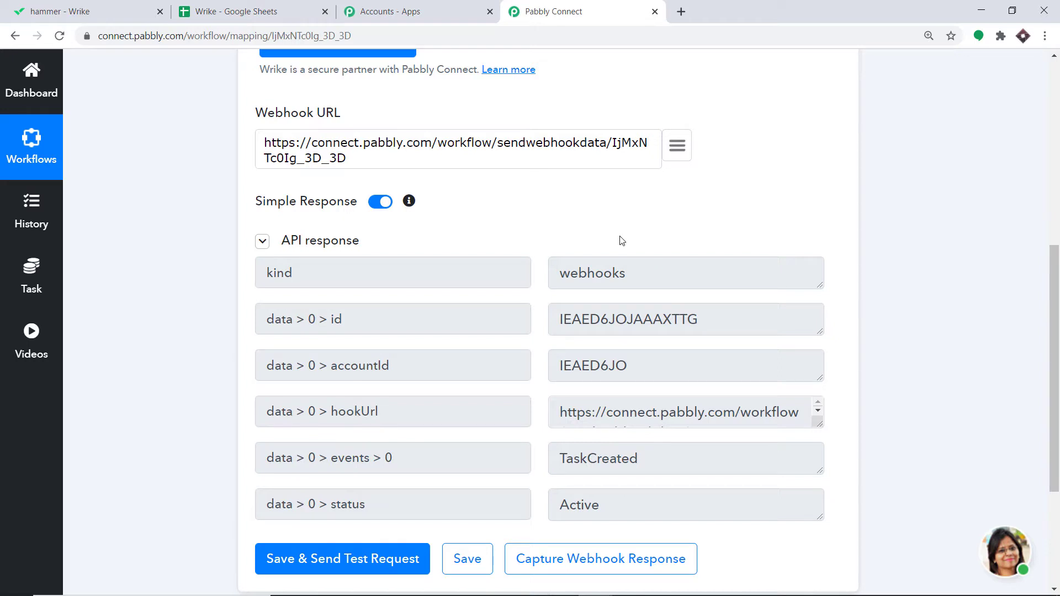
Step: Start capturing the webhook response for the Wrike trigger
left_click(61, 7)
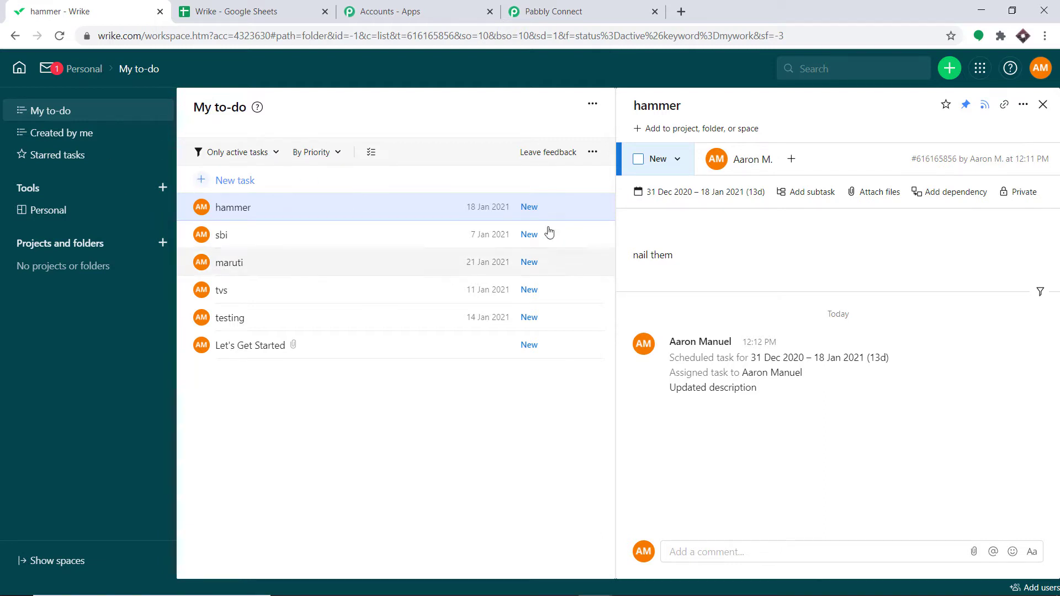
left_click(550, 13)
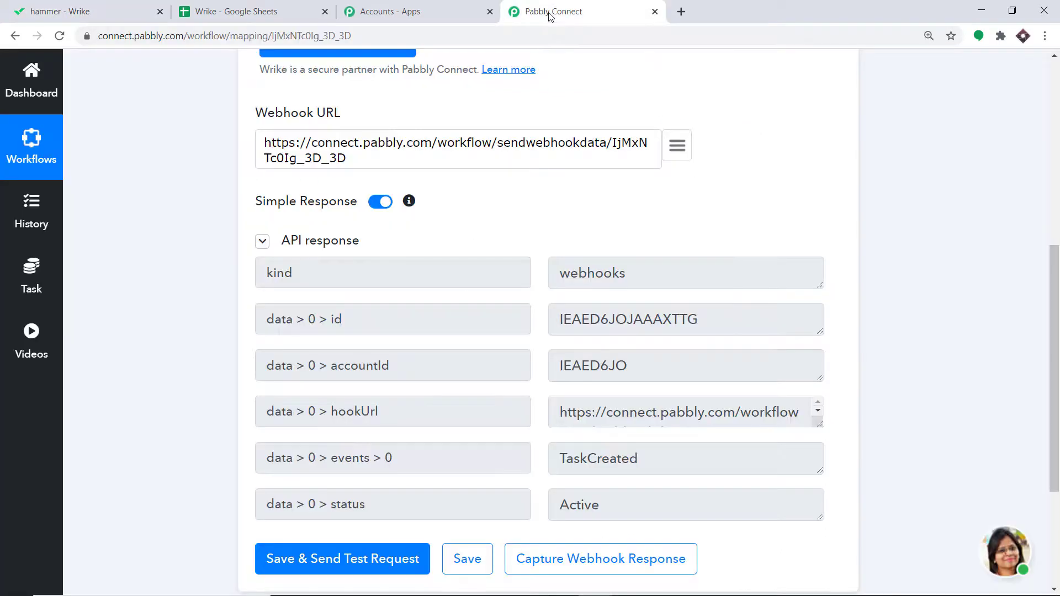
scroll(656, 203, "down", 3)
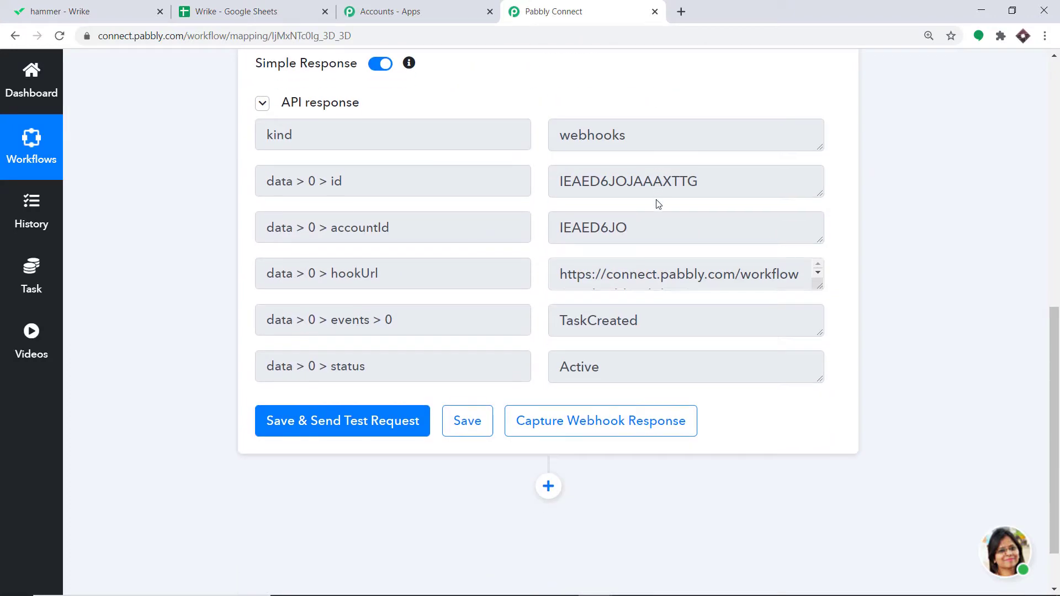
left_click(568, 418)
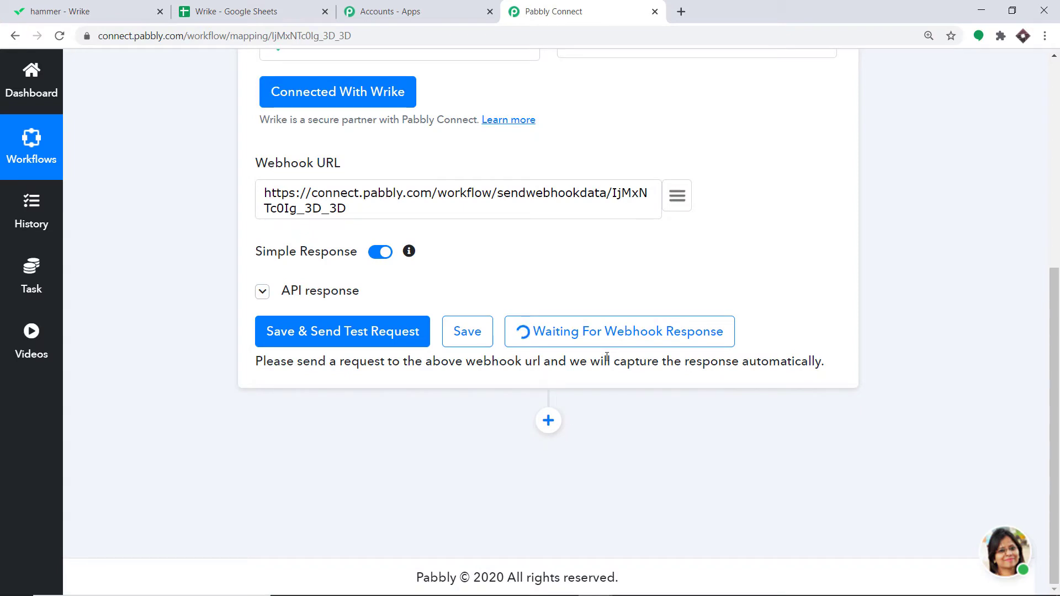
Step: Switch to Wrike and add a new task titled Gold Mining
left_click(39, 4)
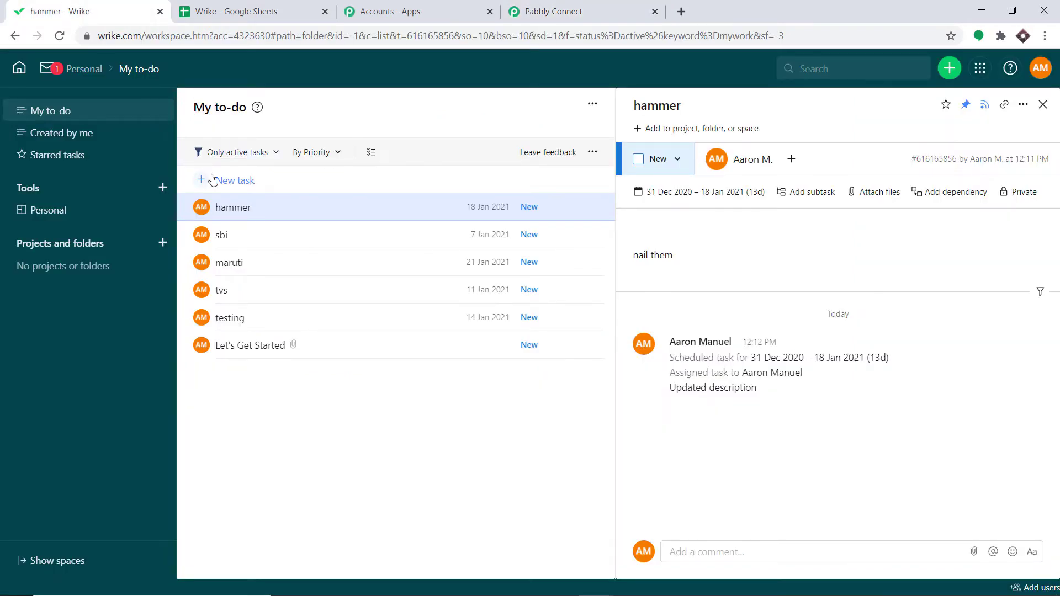
left_click(241, 182)
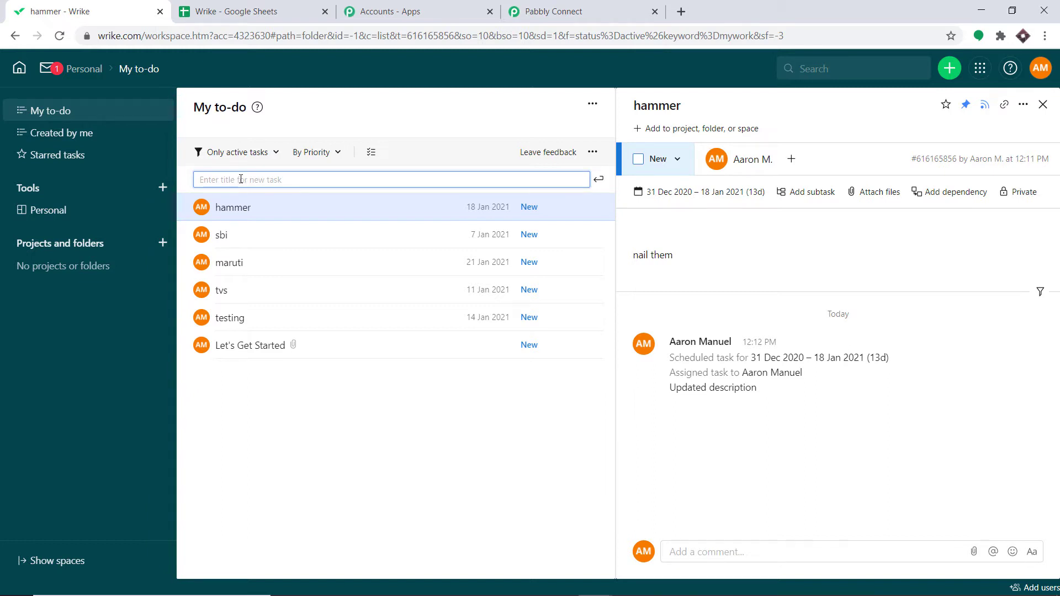
type("Gold Mining")
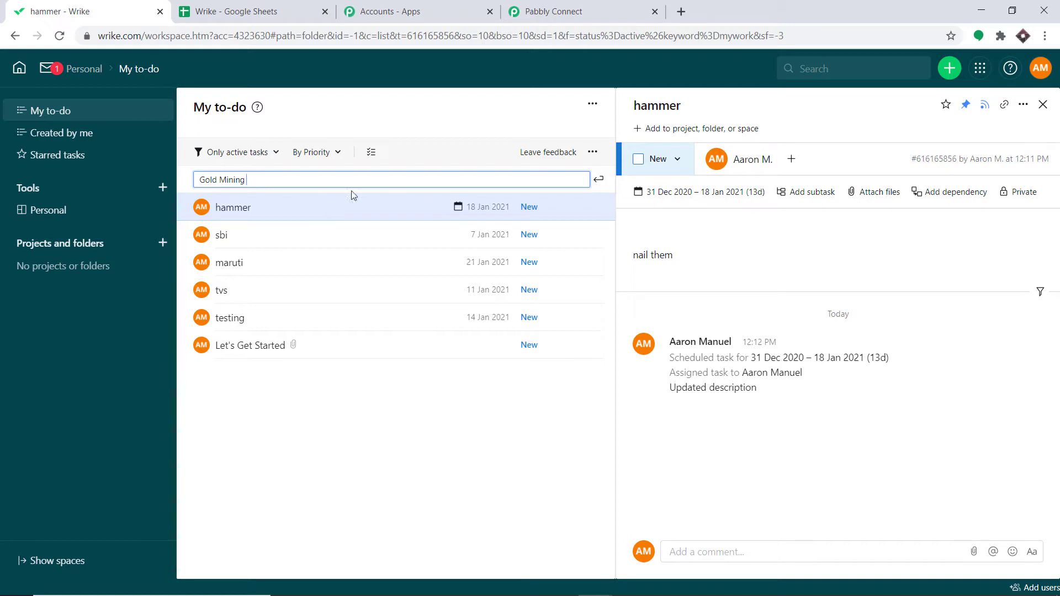
left_click(597, 180)
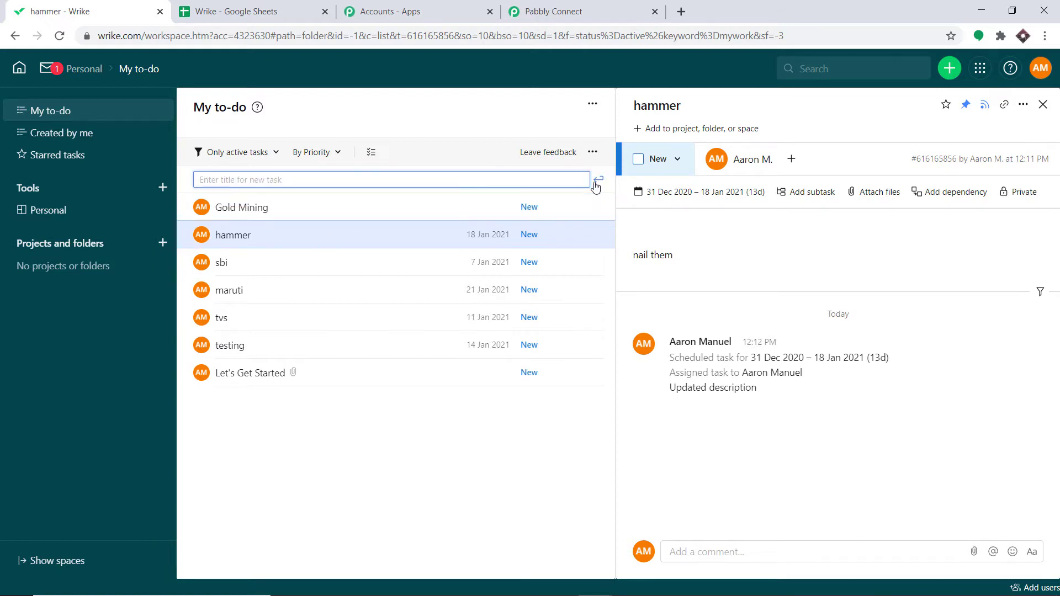
Step: Open the Gold Mining task and add the description It will be fun
left_click(233, 215)
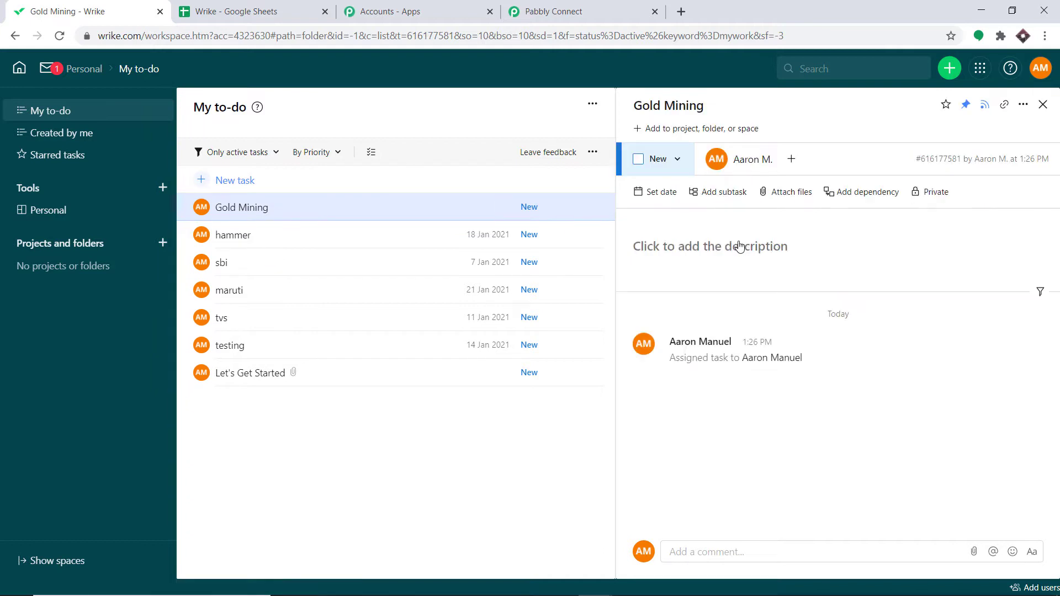
left_click(739, 249)
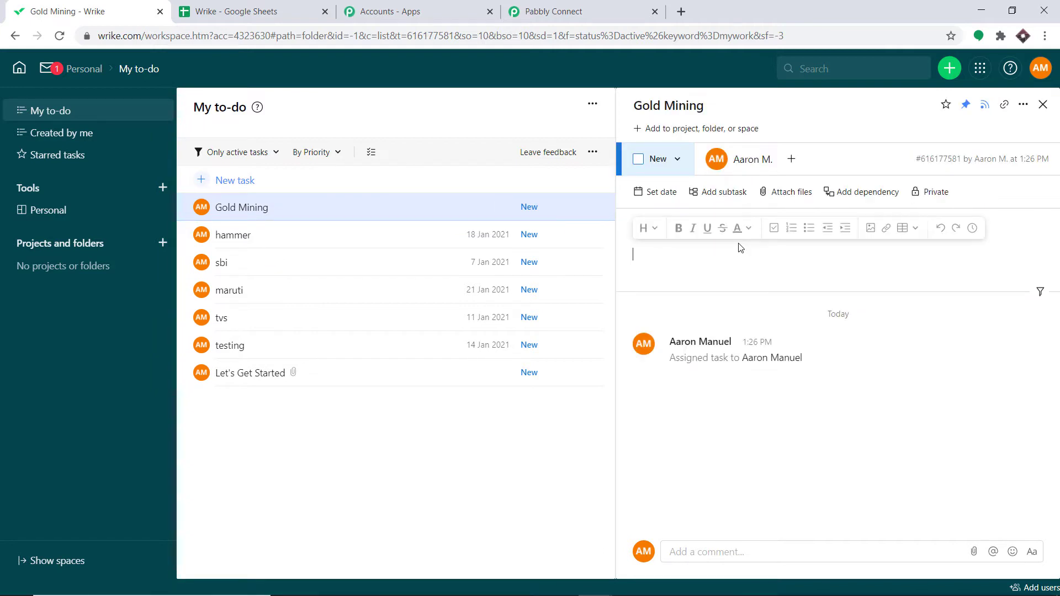
type("It will be fun")
Step: Set the task's dates from 31/12/2020 to 18/01/2021, save, and close the task panel
left_click(657, 193)
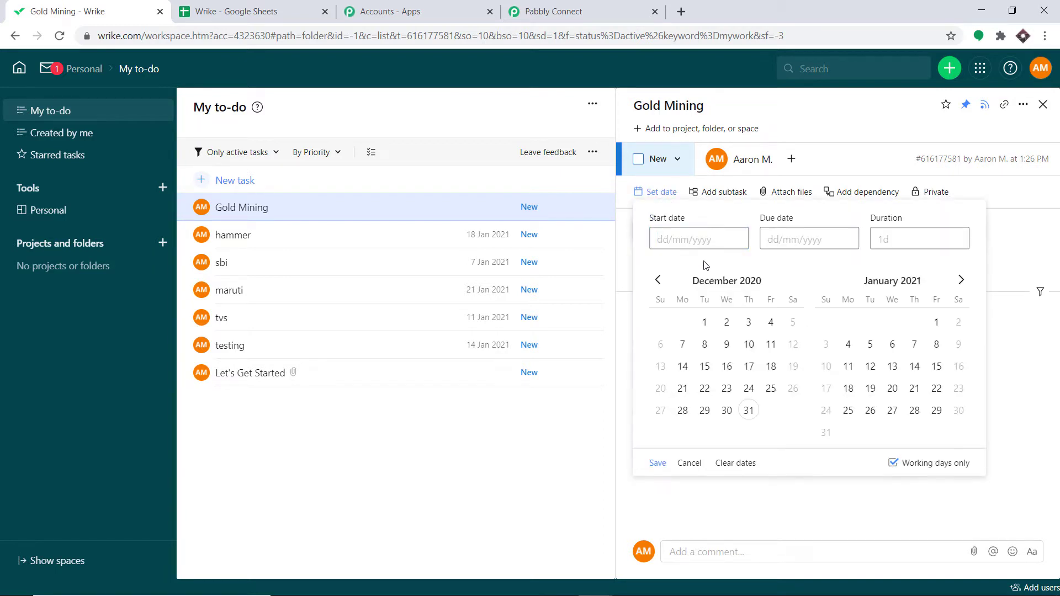
left_click(748, 411)
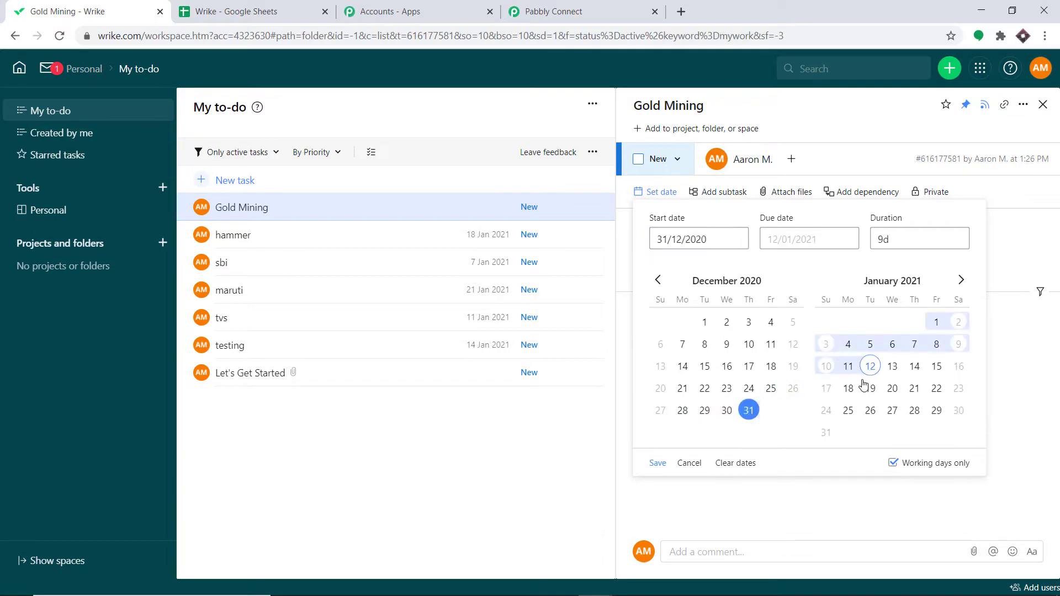
left_click(848, 389)
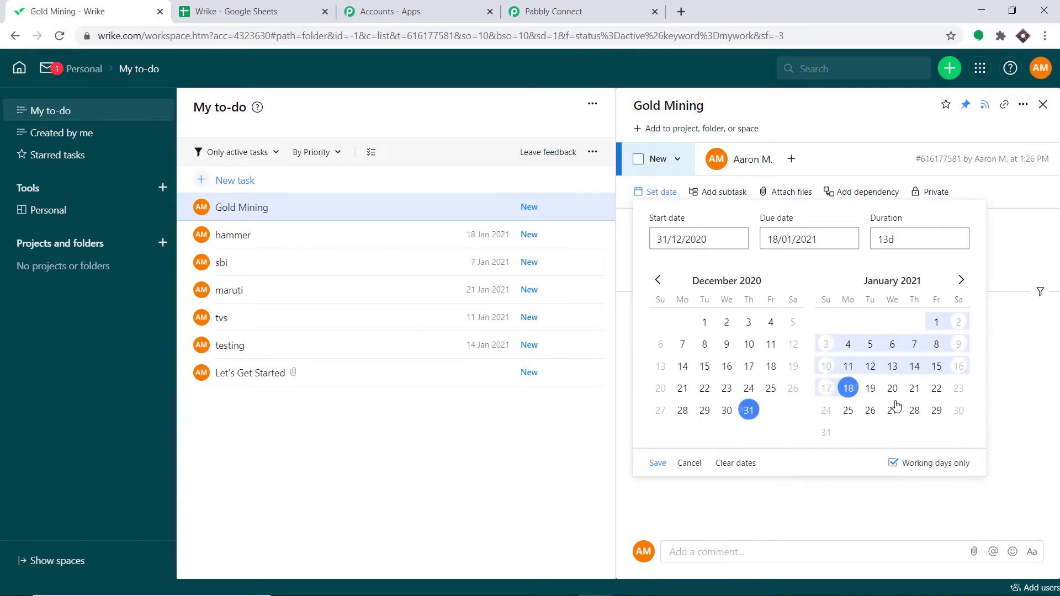
left_click(657, 463)
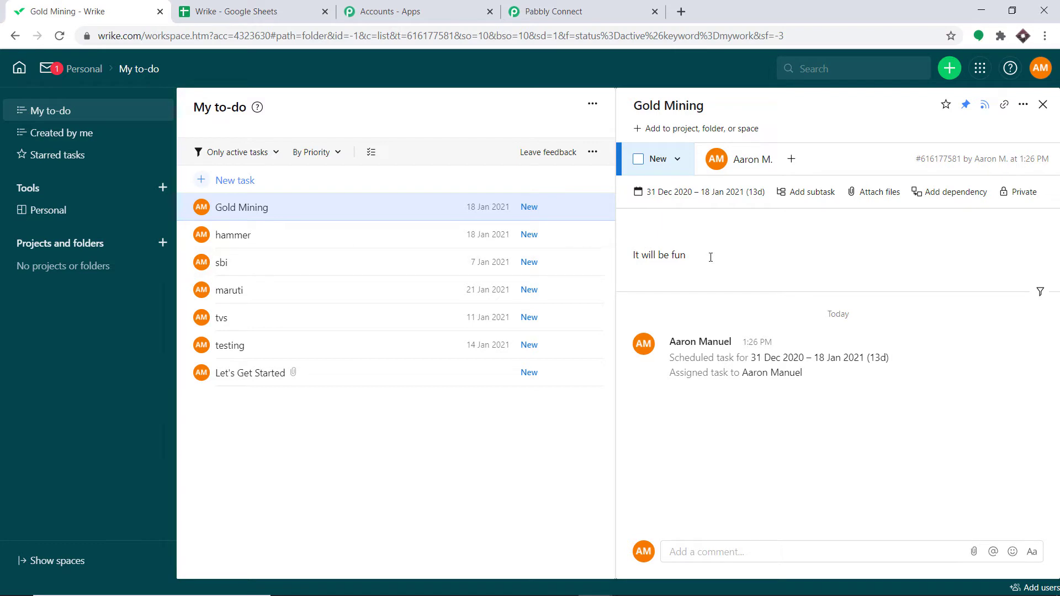
left_click(1043, 104)
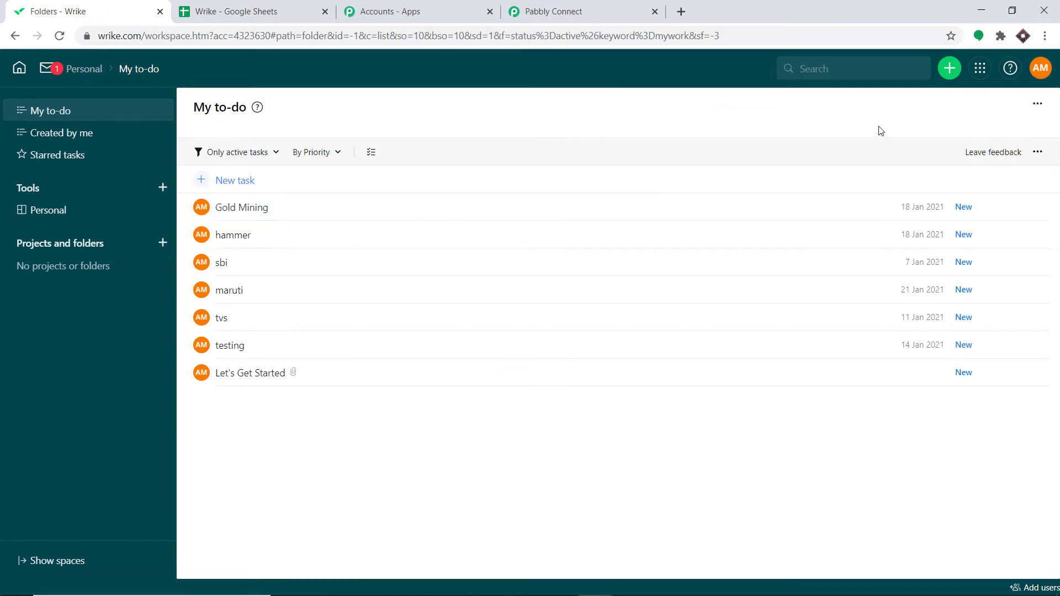
Step: Return to Pabbly Connect, add an action step below the trigger and choose the Wrike app
left_click(593, 5)
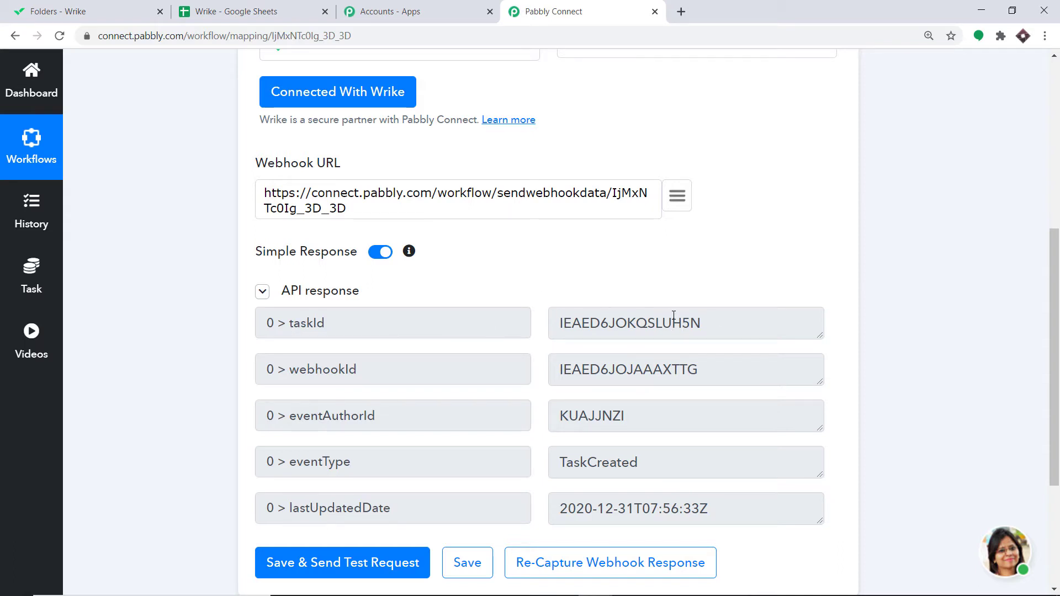
scroll(673, 332, "down", 4)
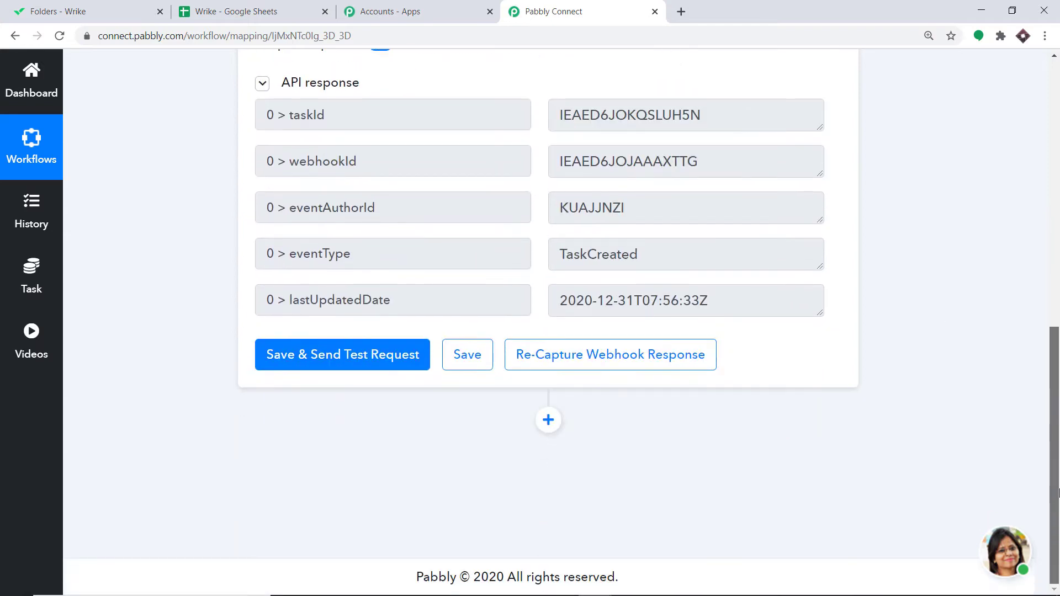
left_click(548, 420)
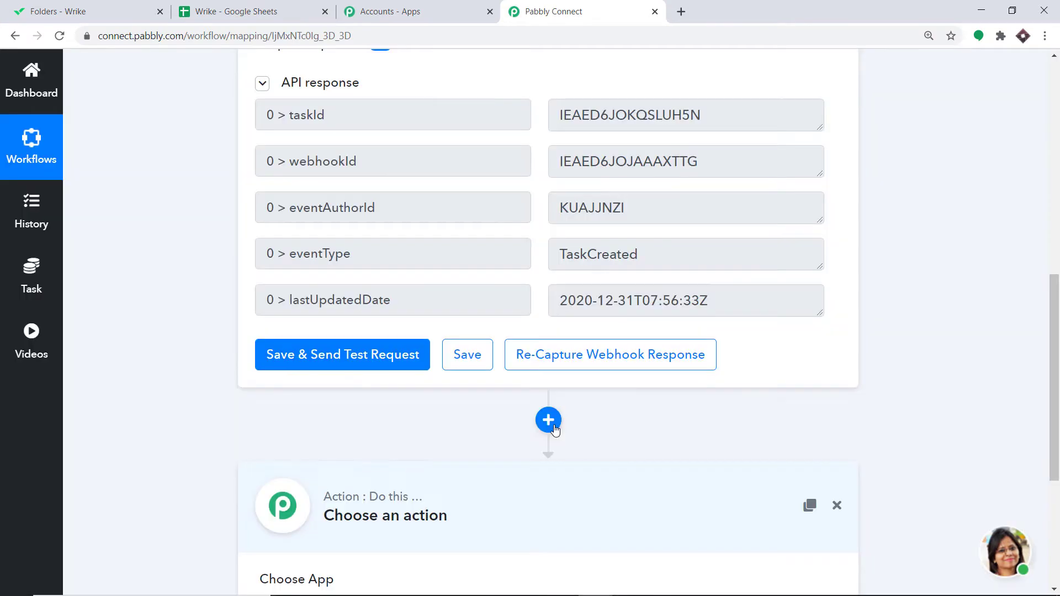
scroll(1038, 379, "down", 5)
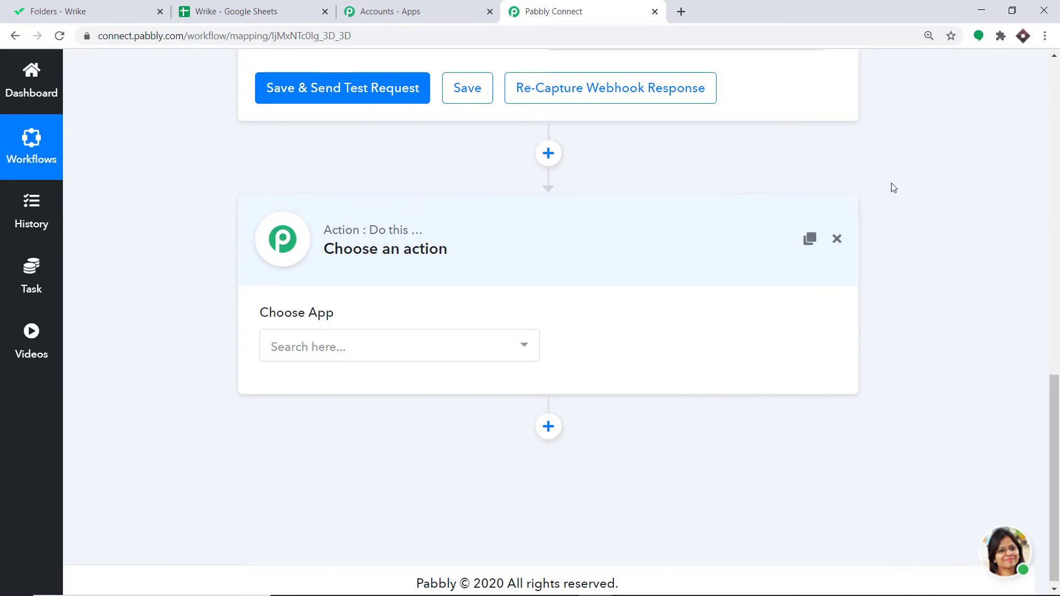
left_click(387, 348)
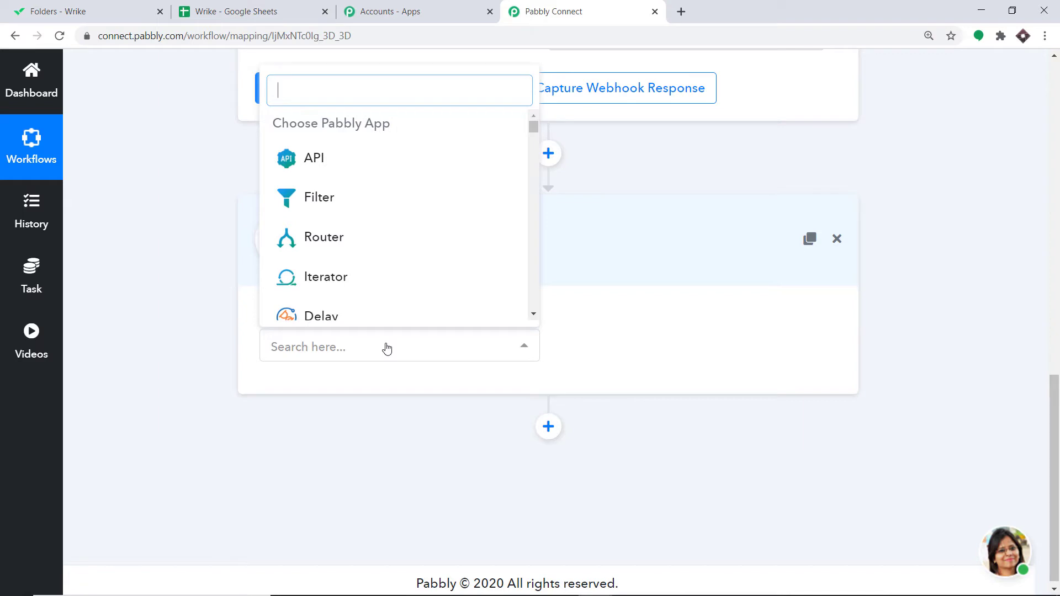
type("w")
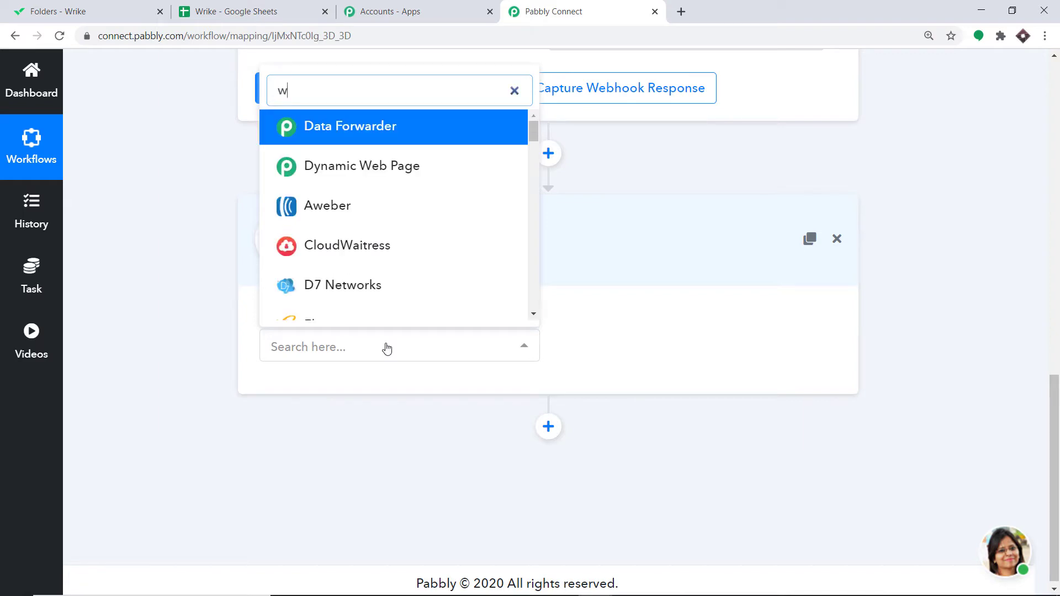
type("rik")
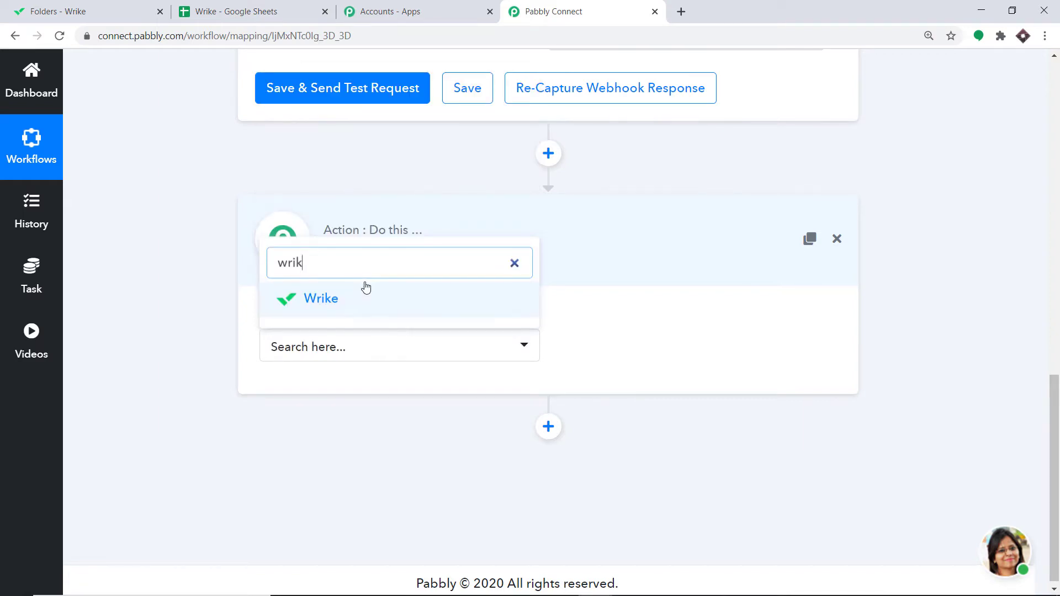
left_click(366, 301)
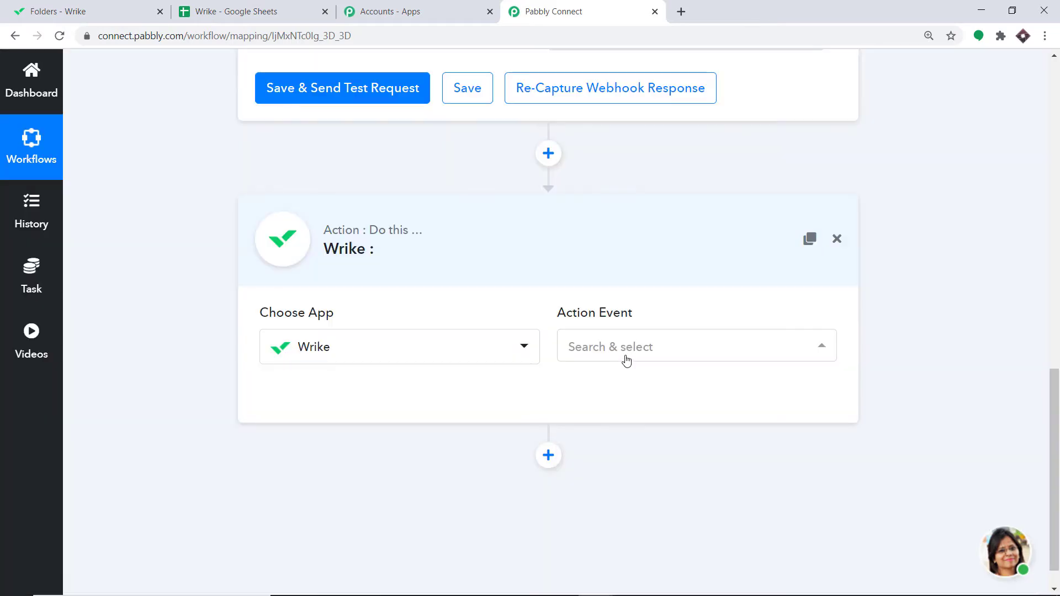
Step: Set the Wrike action event to Get Specific Task and connect the Wrike account
left_click(634, 348)
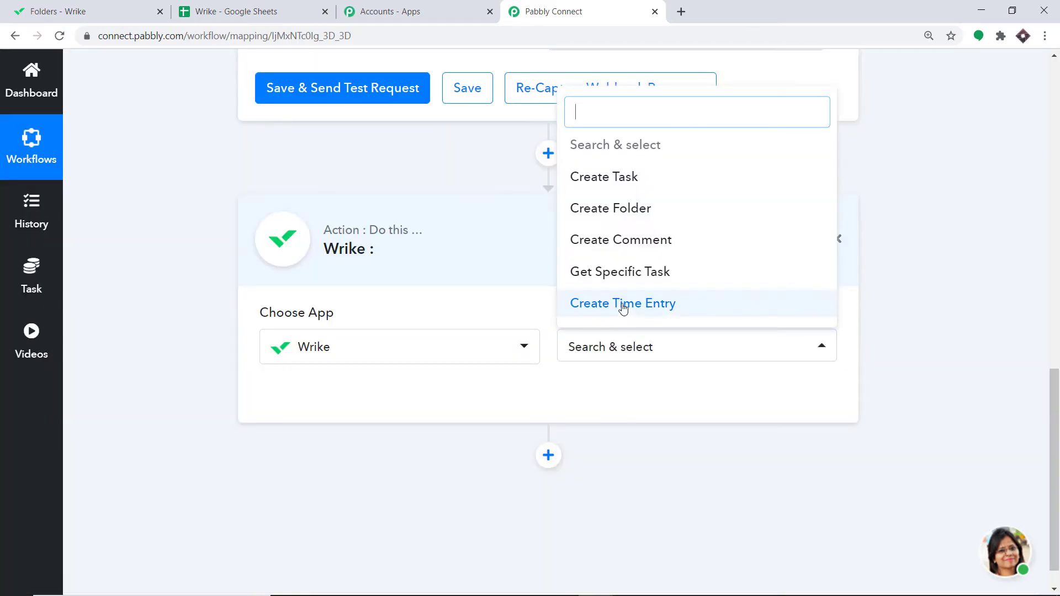
left_click(637, 278)
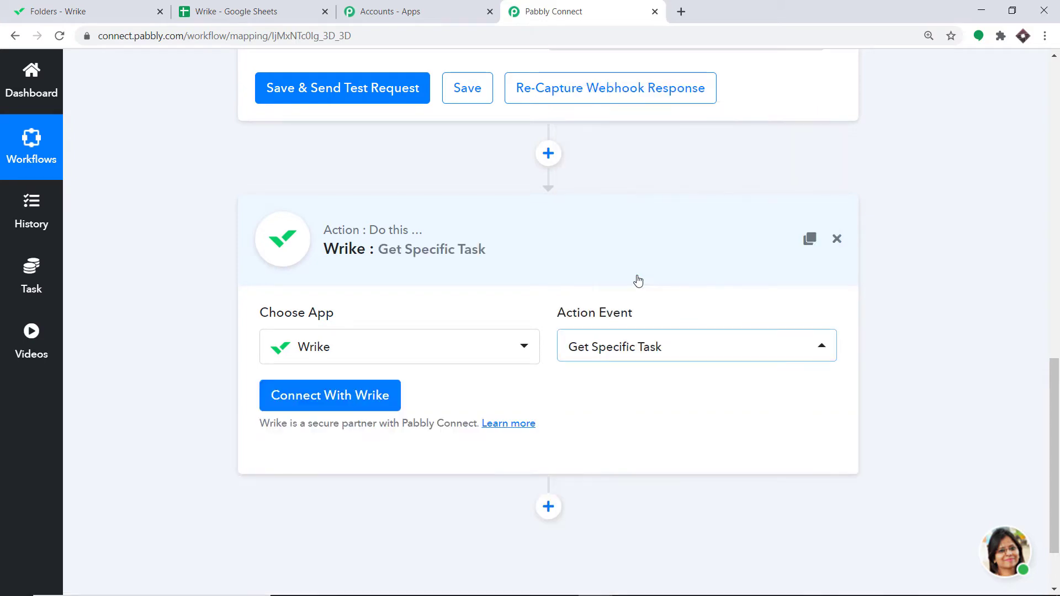
left_click(330, 398)
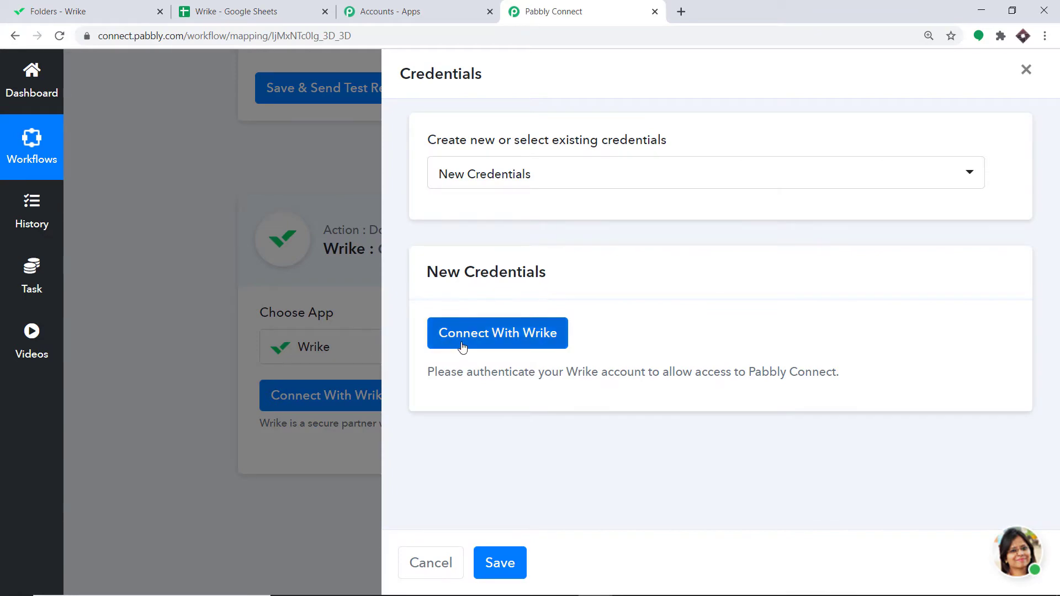
left_click(483, 343)
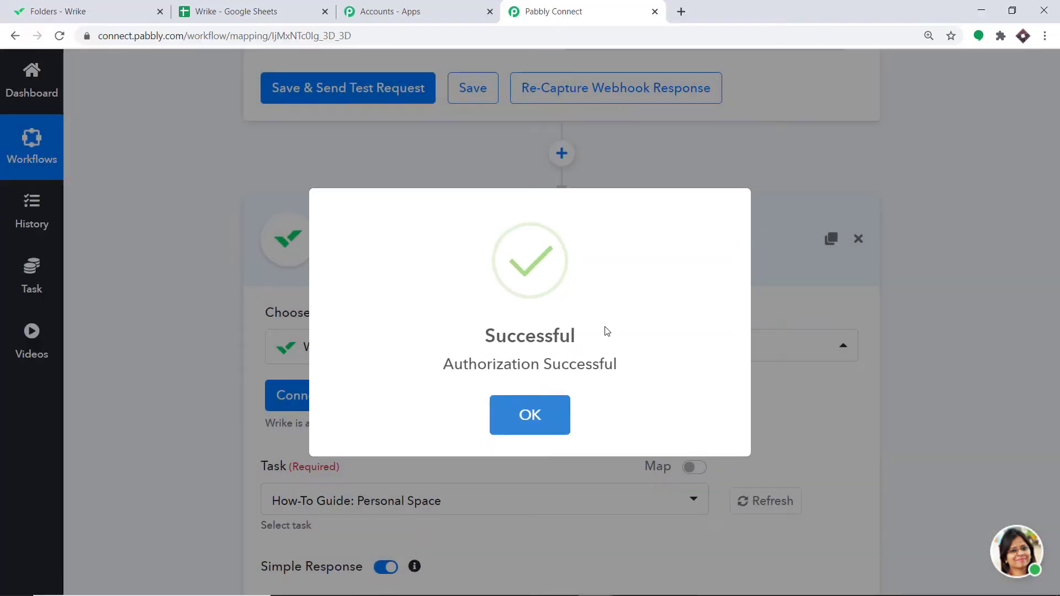
left_click(533, 424)
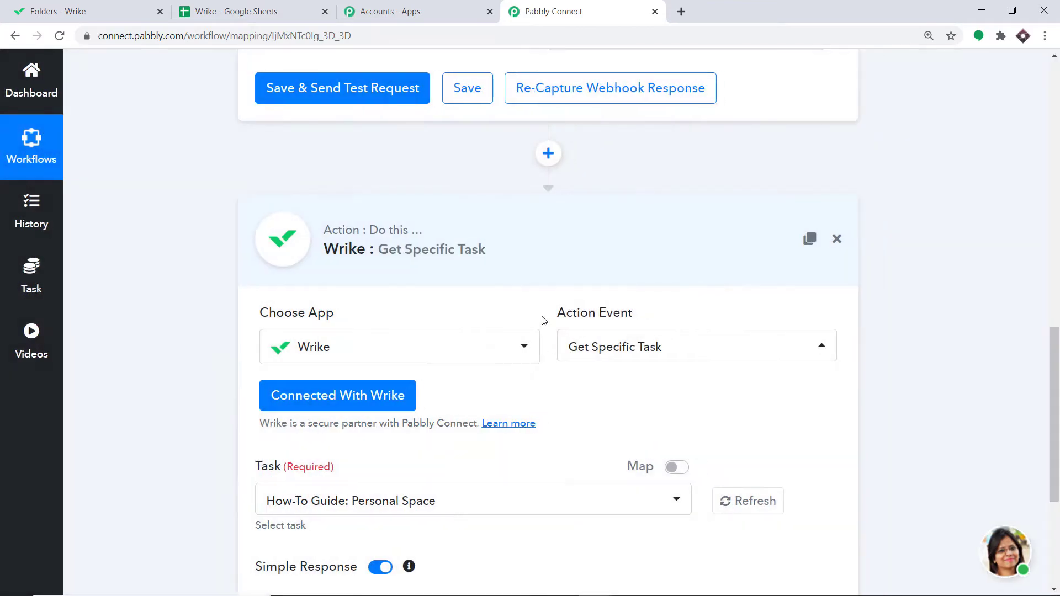
Step: Switch the Task field to mapping mode, clear it, and map the trigger's taskId into it
scroll(541, 292, "down", 2)
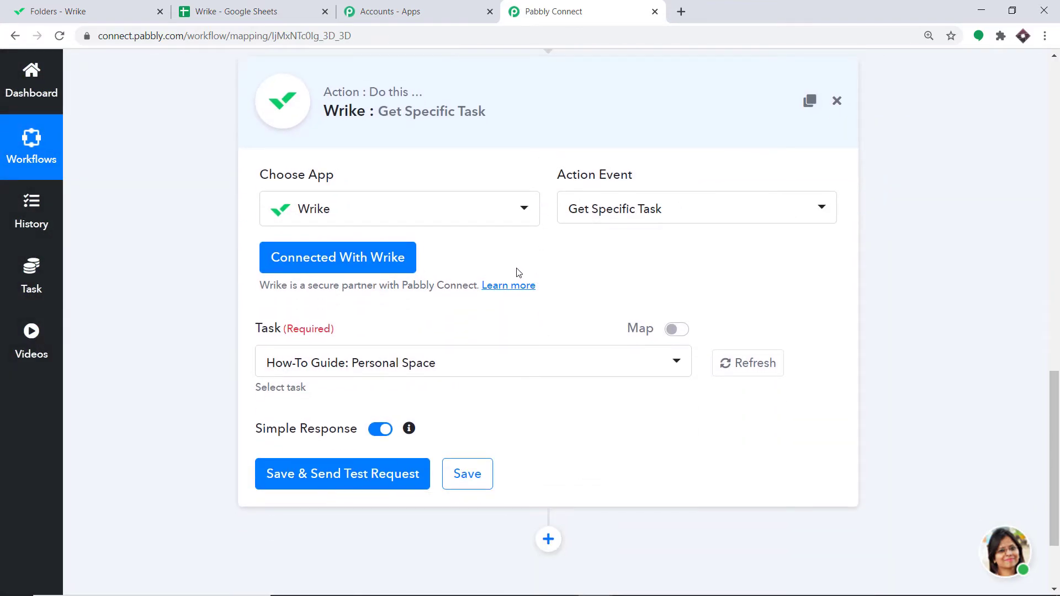
scroll(580, 110, "up", 7)
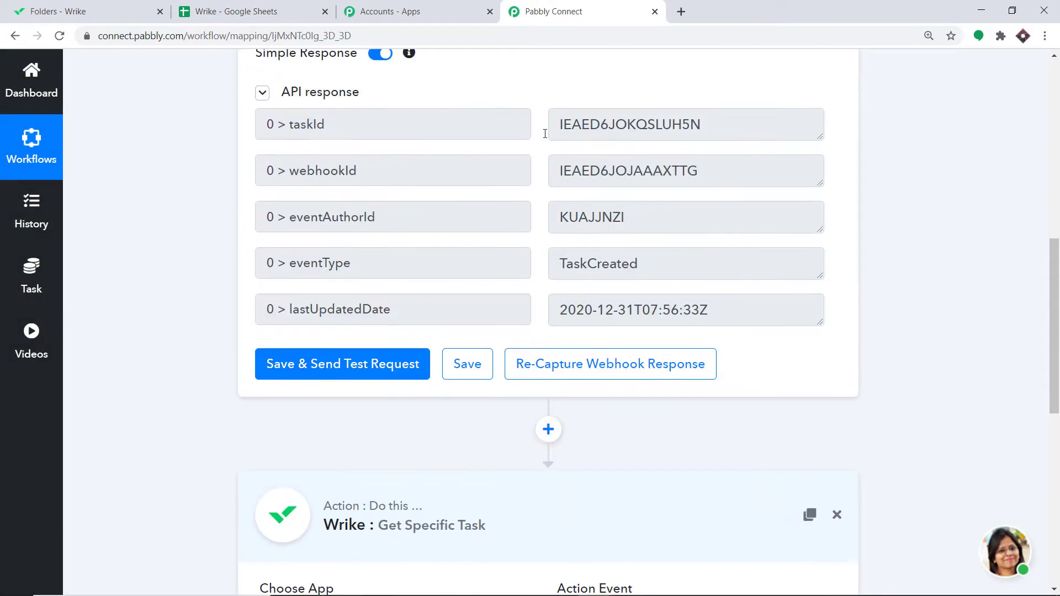
scroll(541, 181, "down", 8)
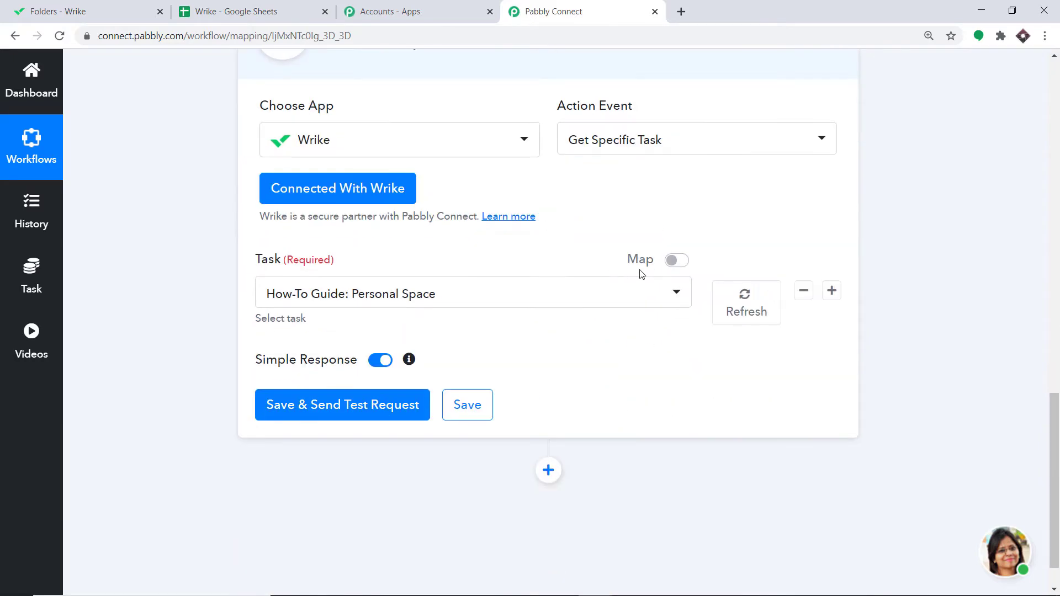
left_click(676, 260)
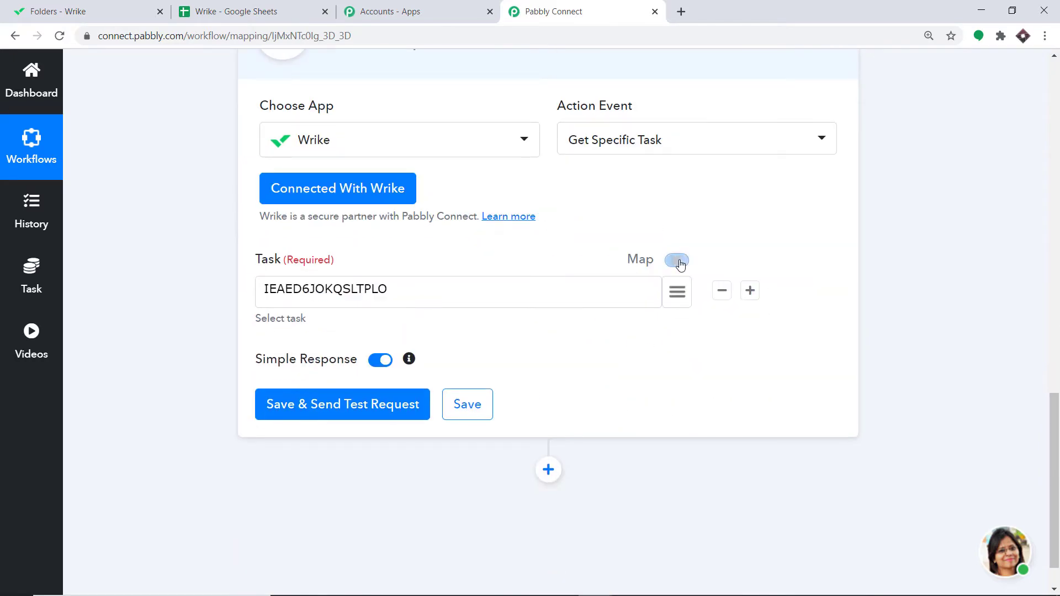
left_click_drag(389, 292, 102, 299)
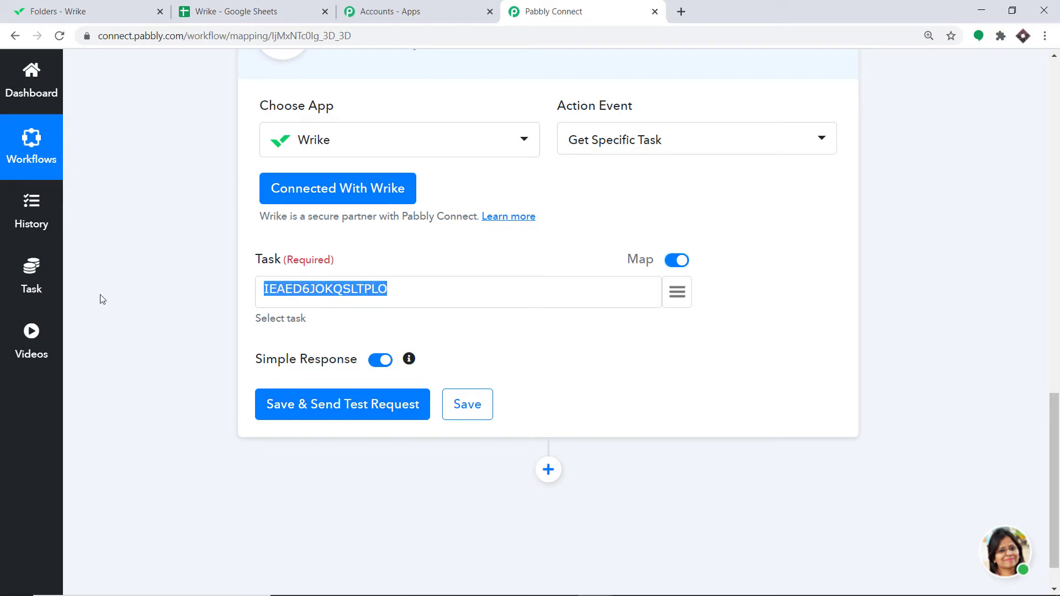
key("BackSpace")
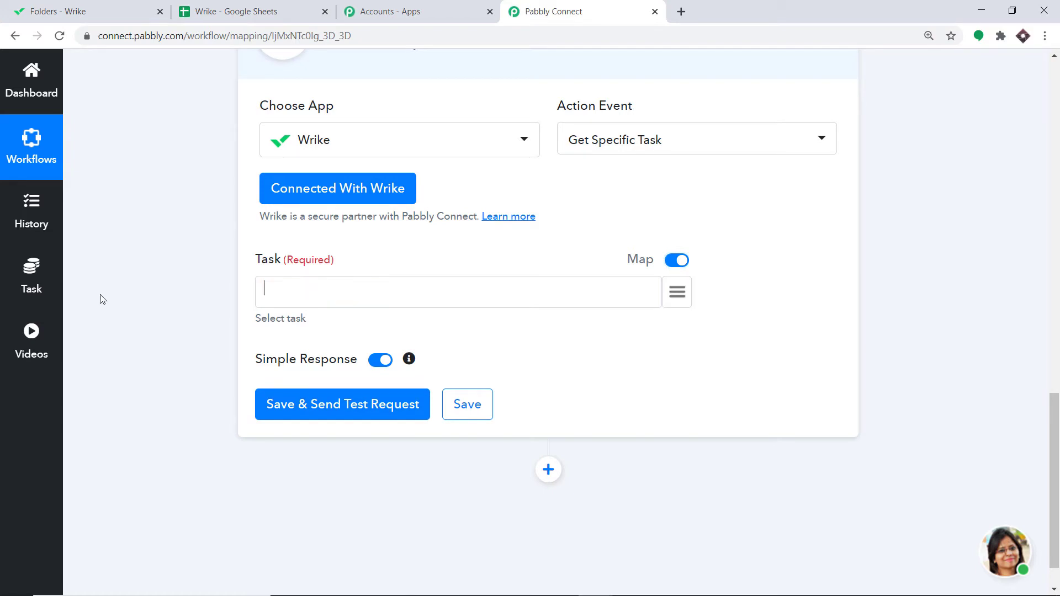
left_click(669, 296)
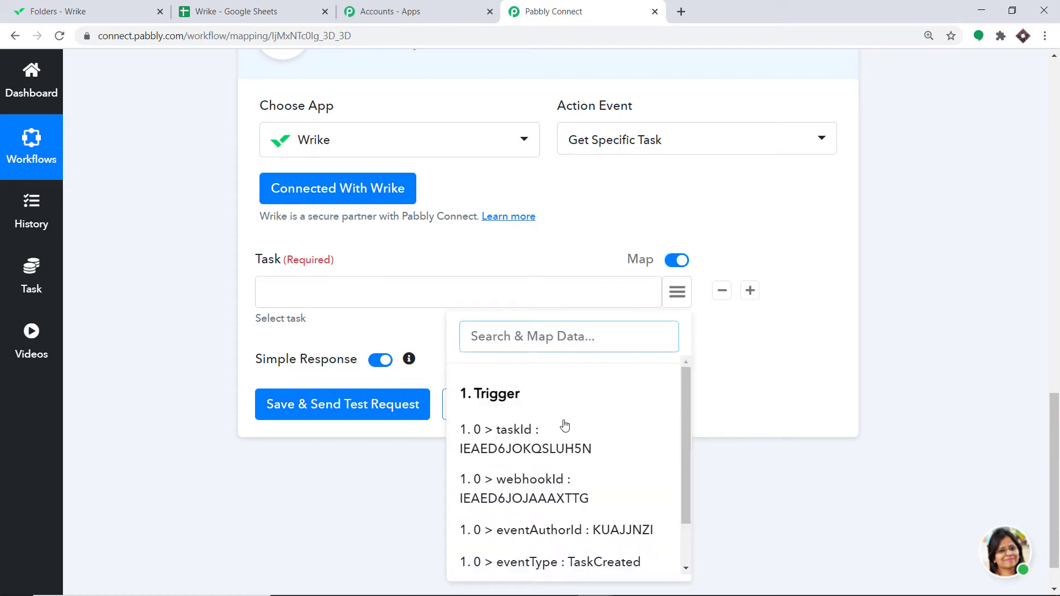
left_click(543, 449)
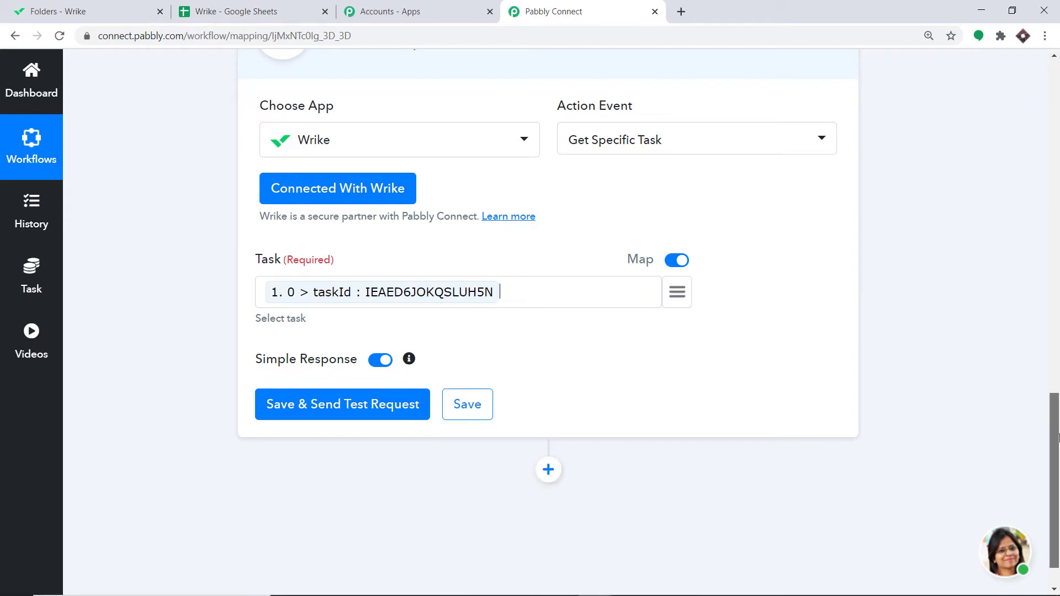
Step: Save and send a test request for the Get Specific Task action, then review the returned task details
left_click_drag(1054, 406, 1056, 232)
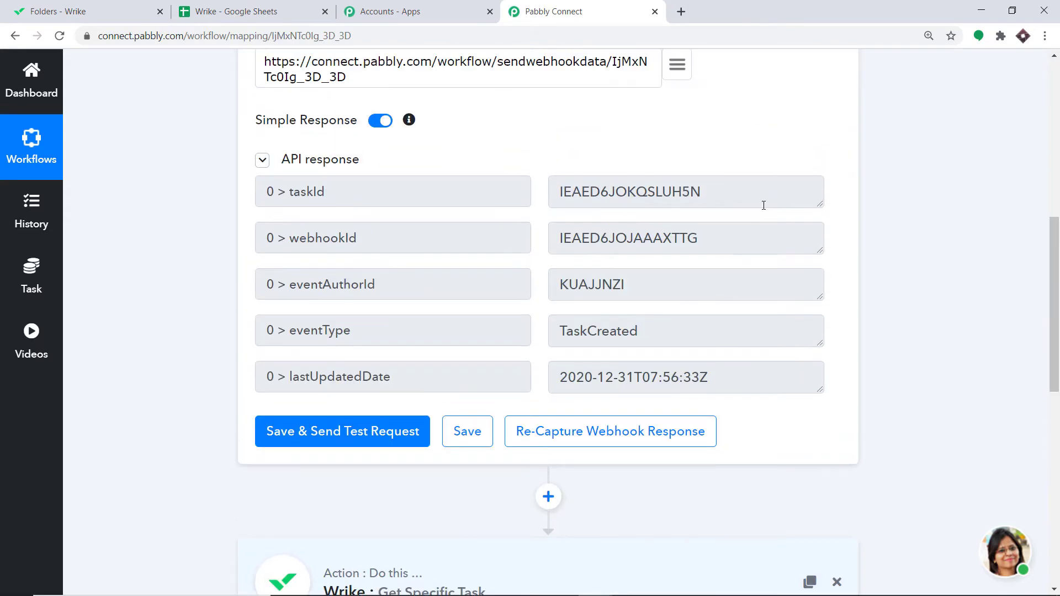
left_click_drag(1047, 358, 1048, 545)
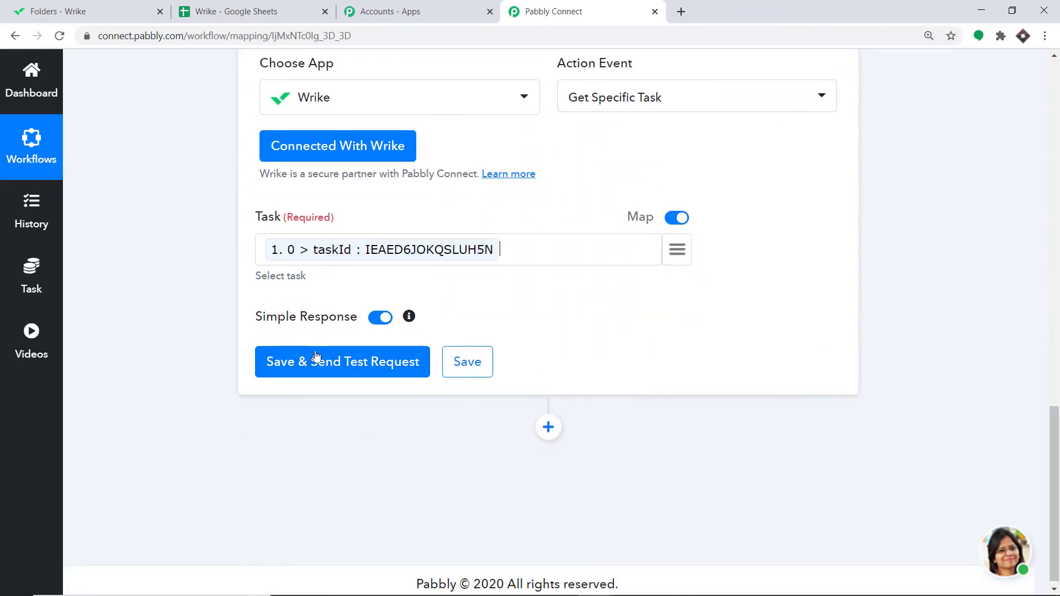
left_click(322, 364)
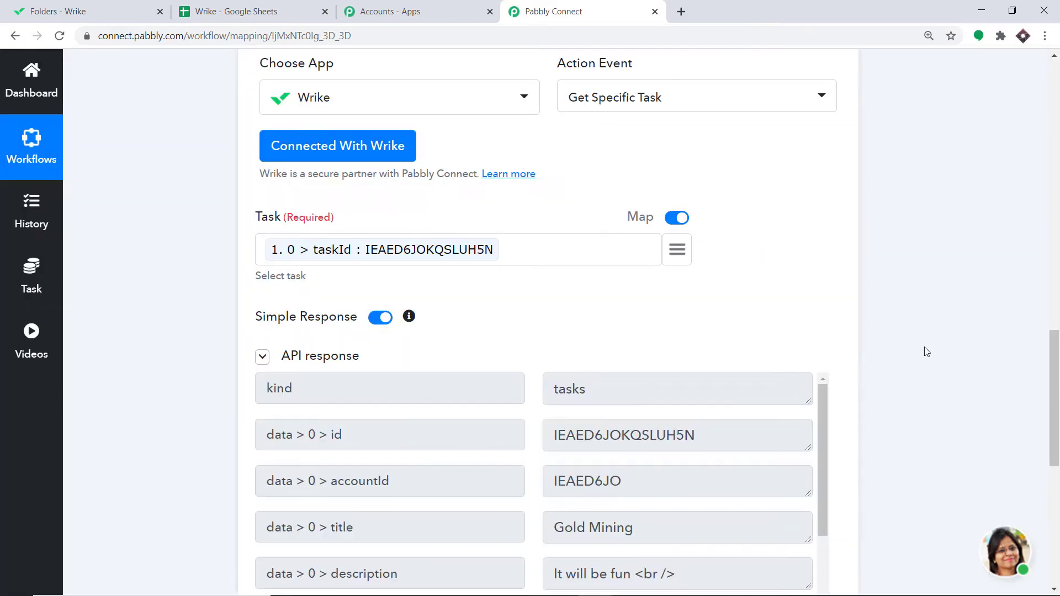
scroll(1053, 364, "down", 5)
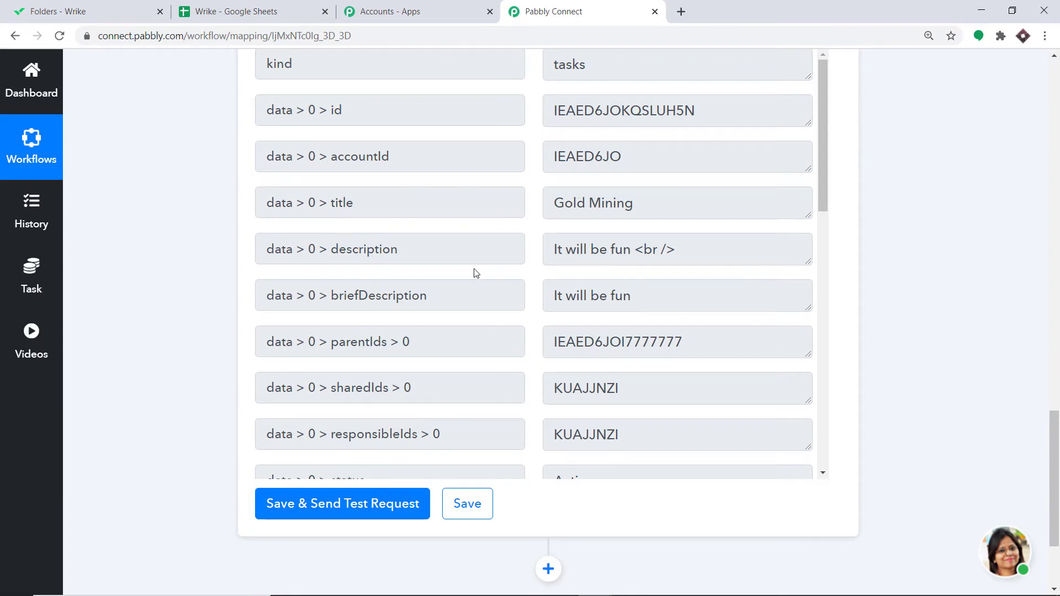
scroll(605, 260, "down", 5)
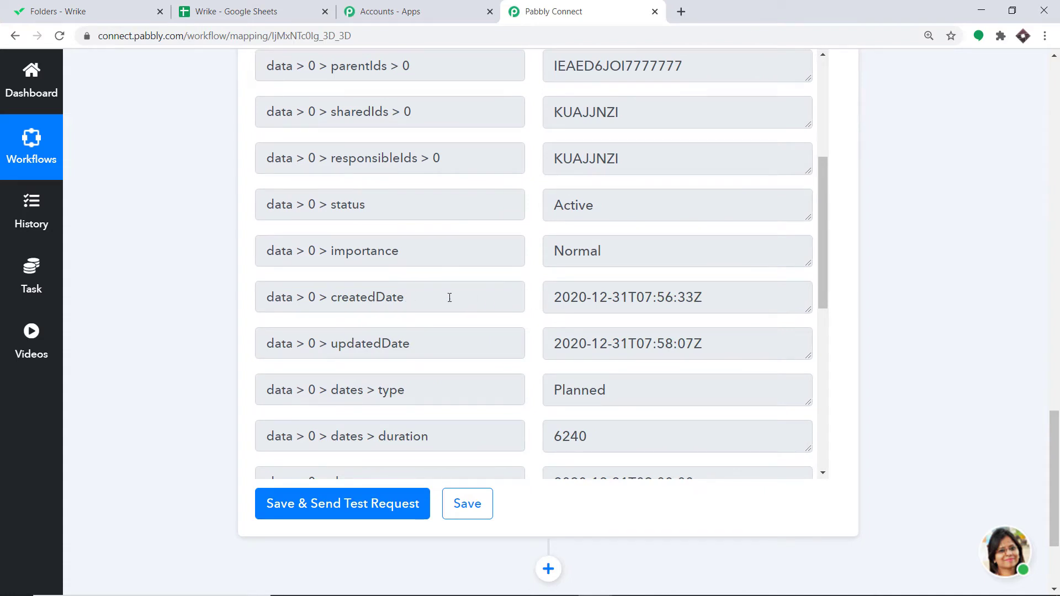
scroll(684, 300, "down", 4)
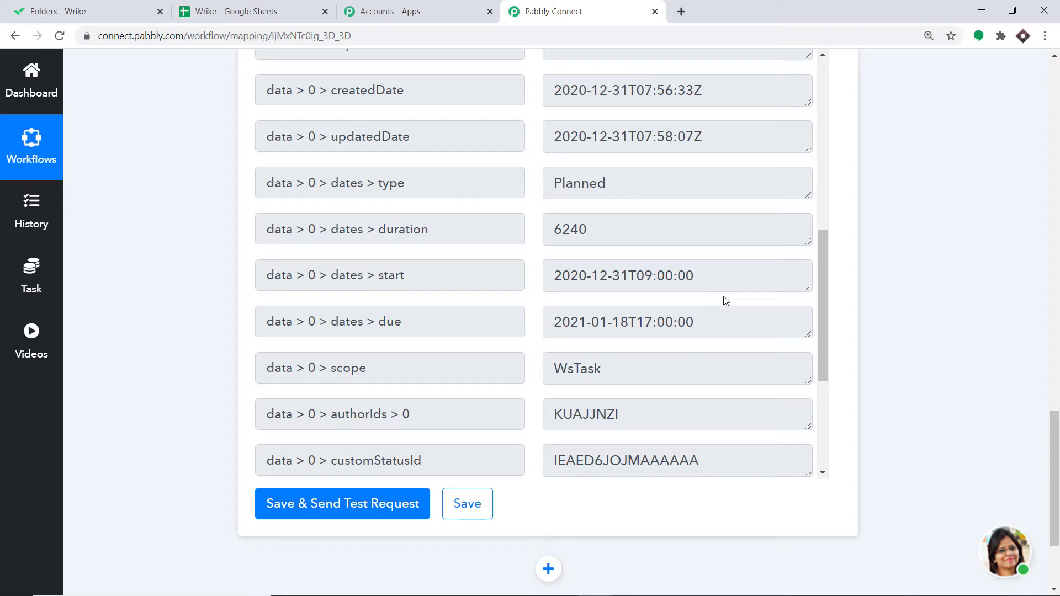
scroll(1036, 499, "down", 3)
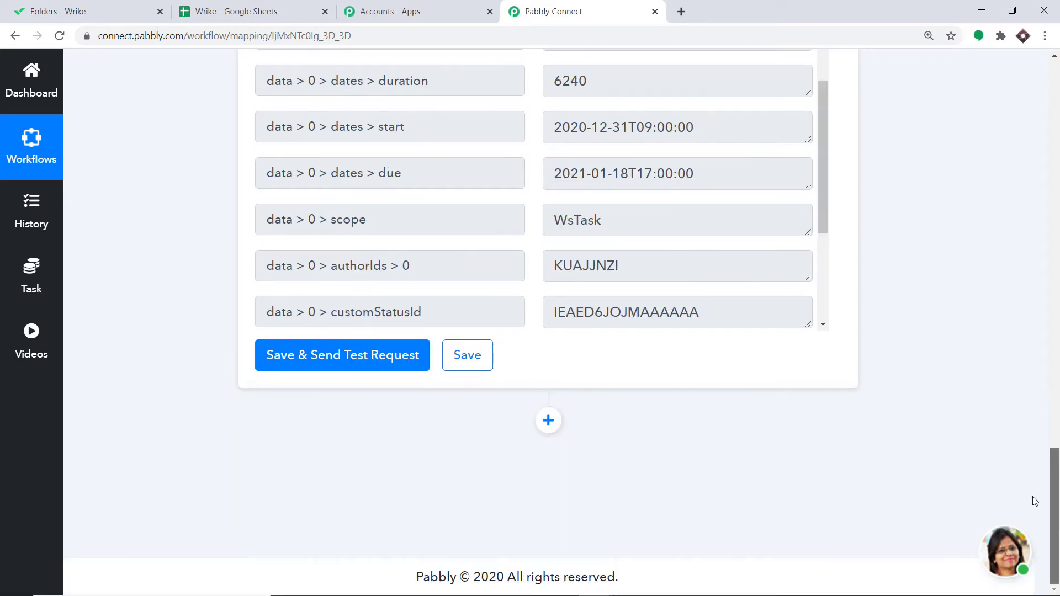
Step: Add a new action step below the Get Specific Task action and choose the Google Sheets app
left_click(557, 423)
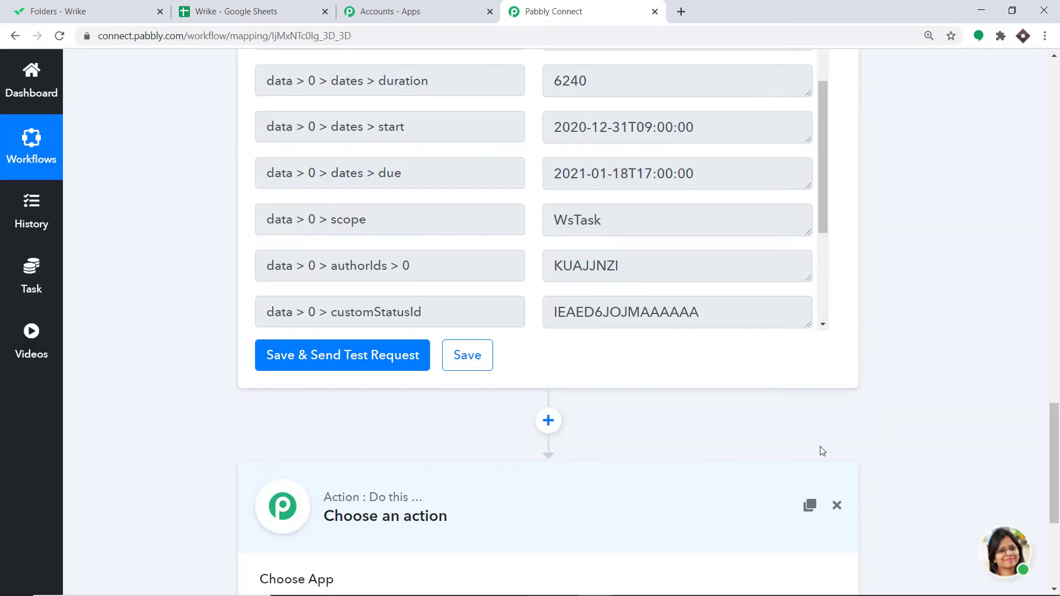
left_click_drag(1058, 441, 1059, 508)
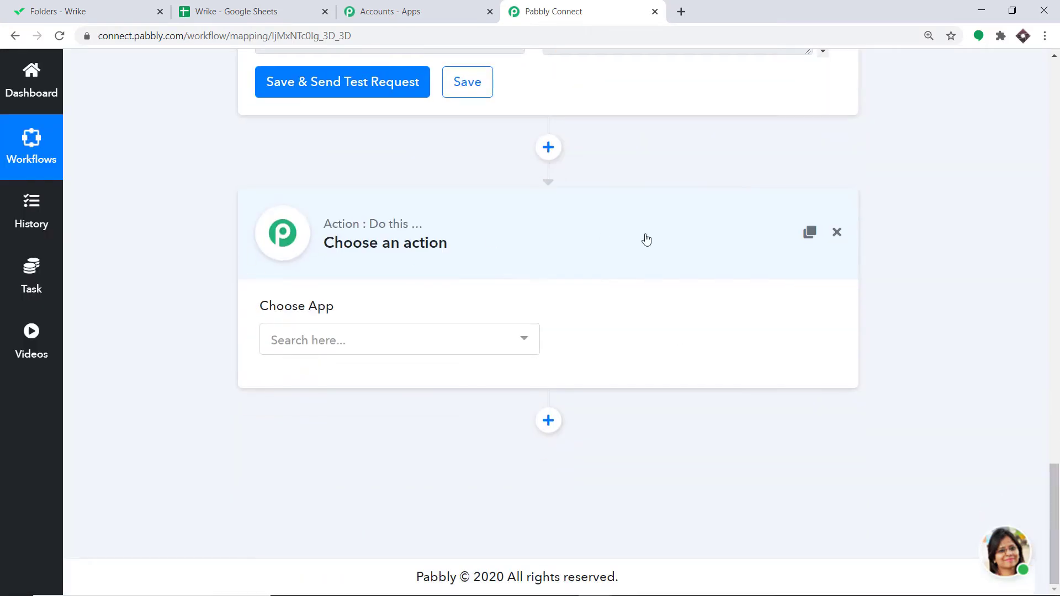
left_click(390, 334)
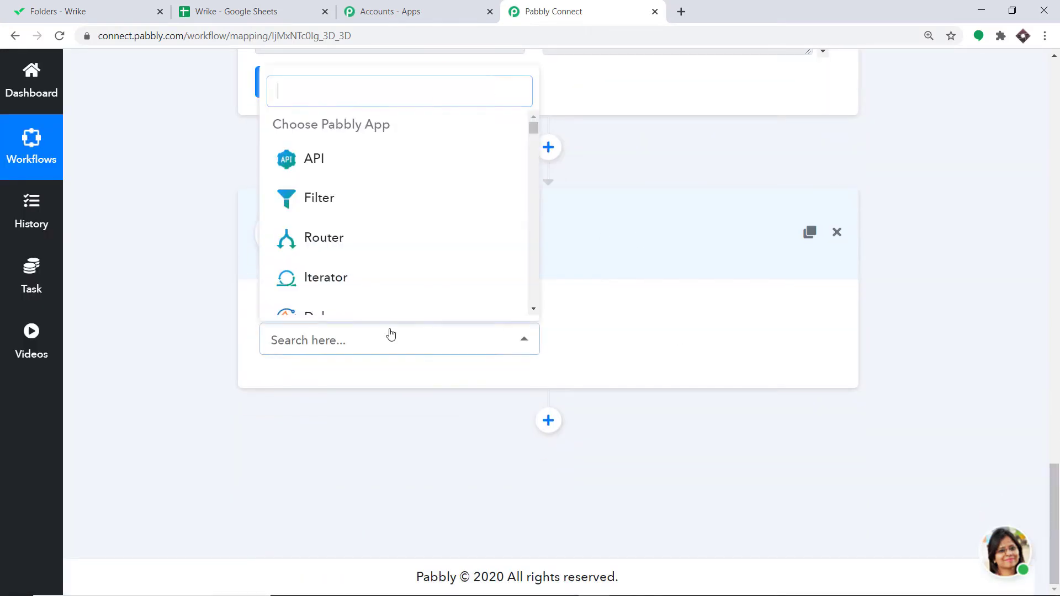
type("g")
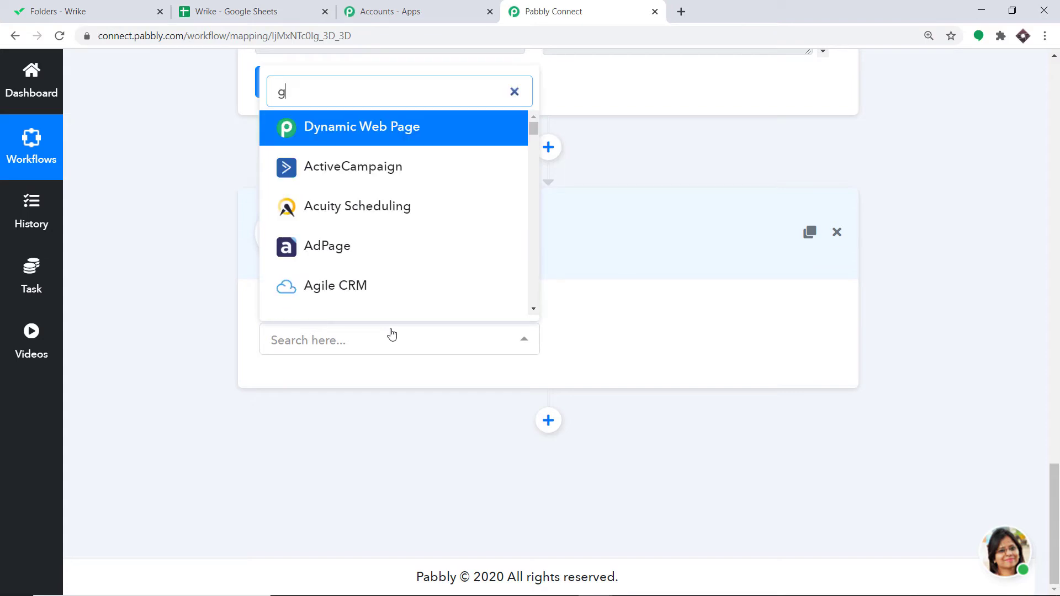
type("oogk")
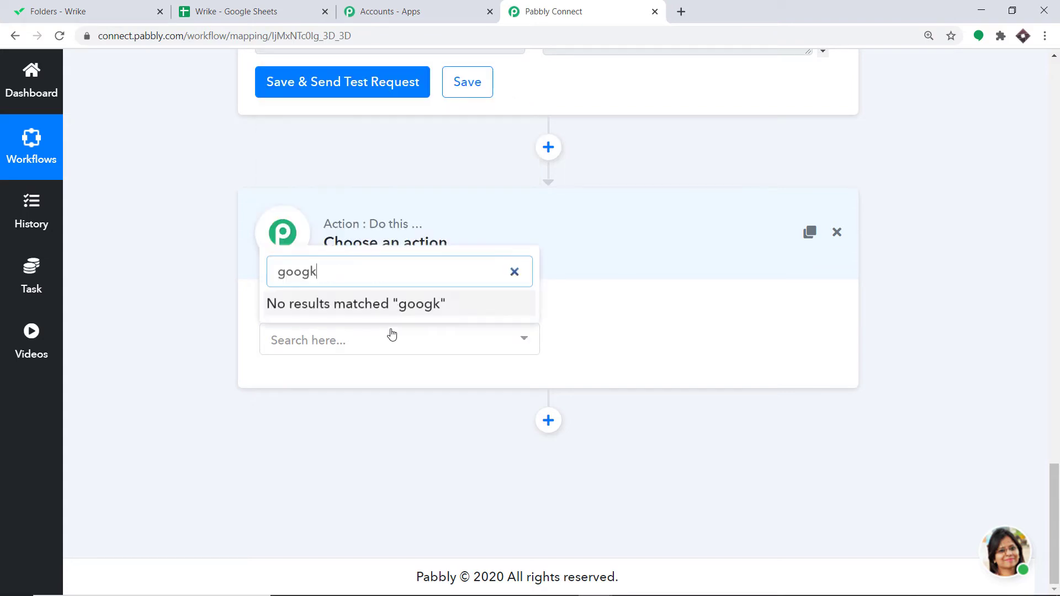
key("BackSpace")
type("le s")
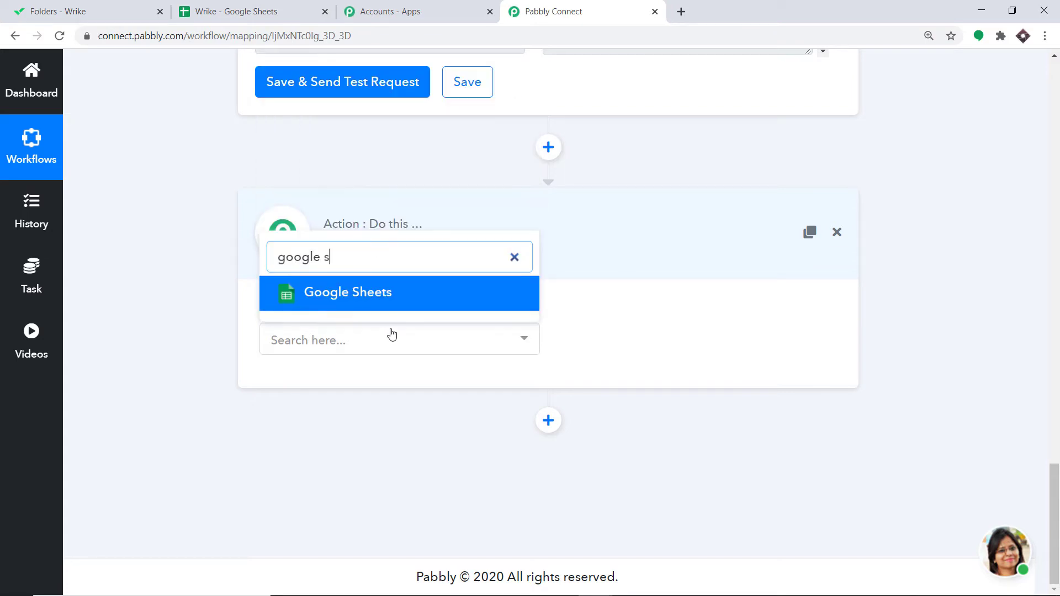
type("h")
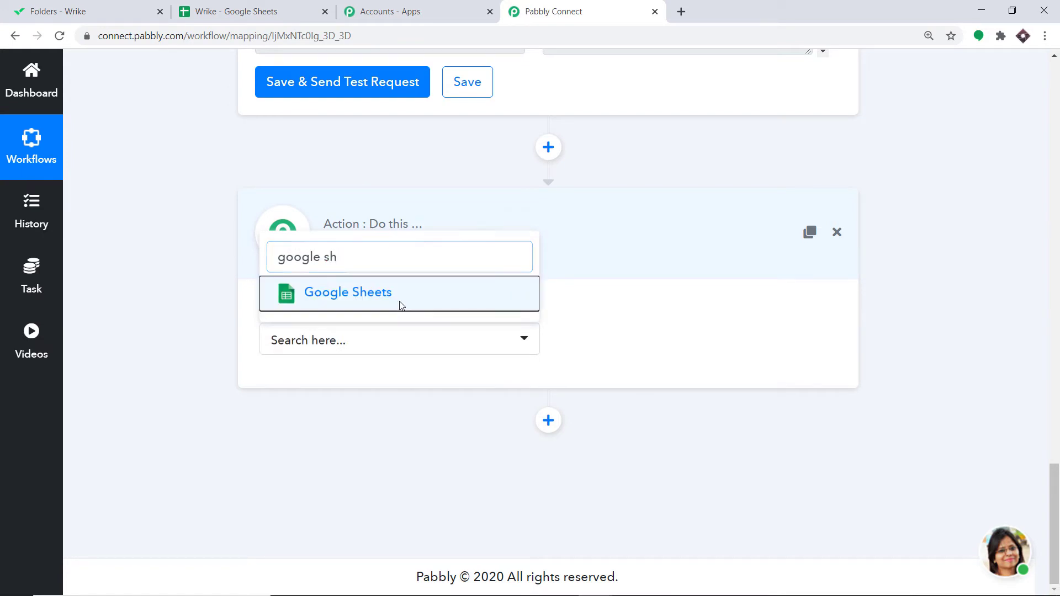
left_click(400, 303)
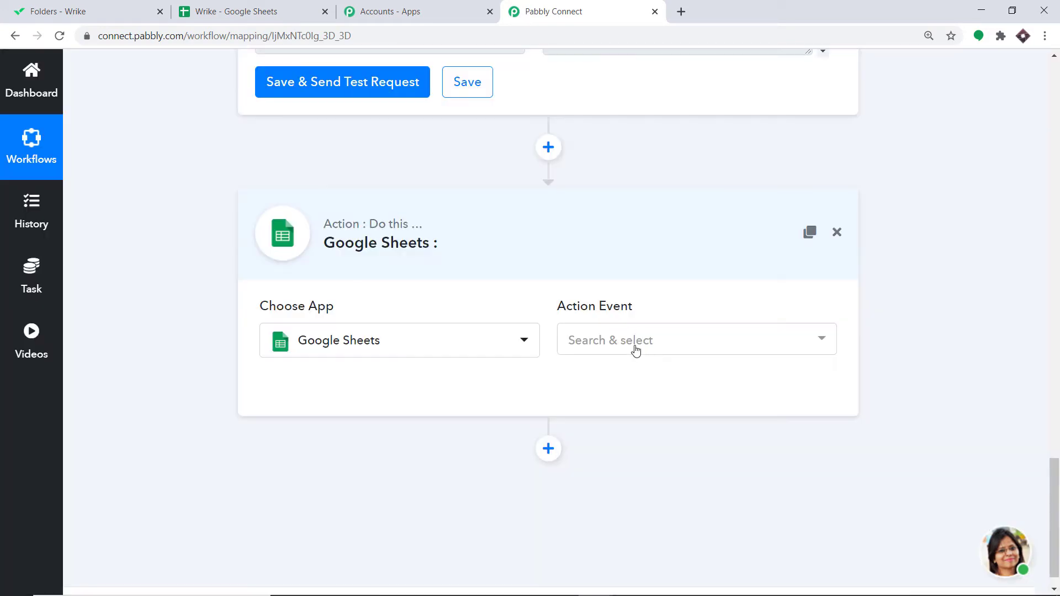
Step: Set the Google Sheets action event to Append Values and start connecting a Google Sheets account
left_click(636, 343)
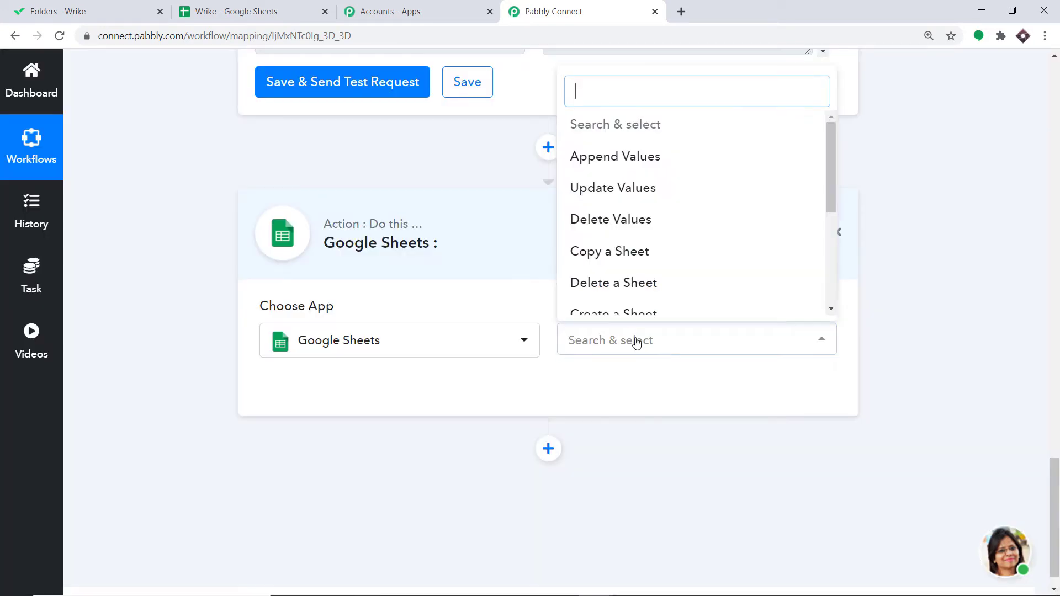
left_click(635, 157)
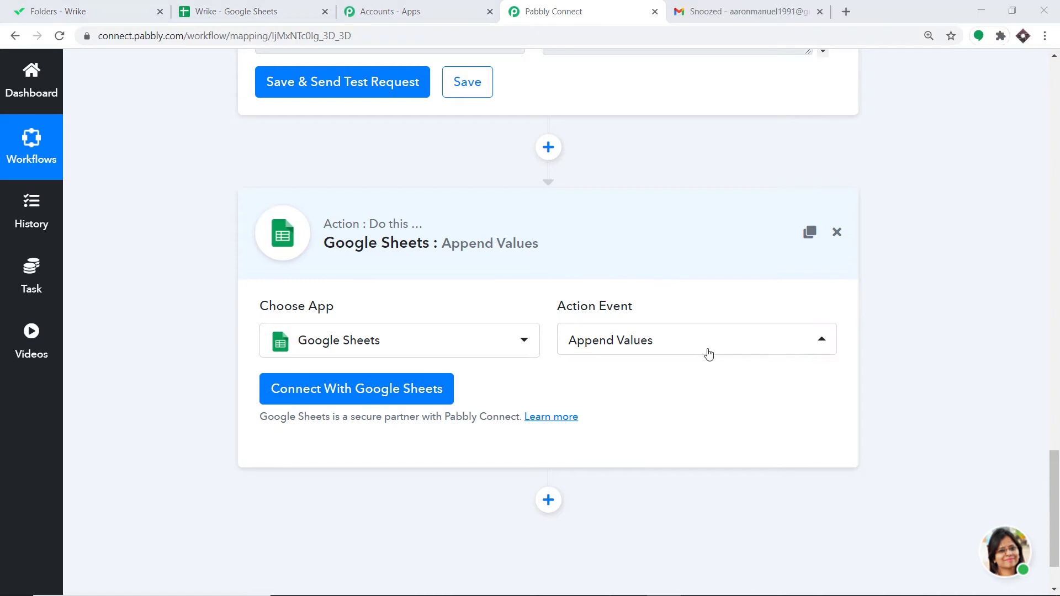
left_click(329, 392)
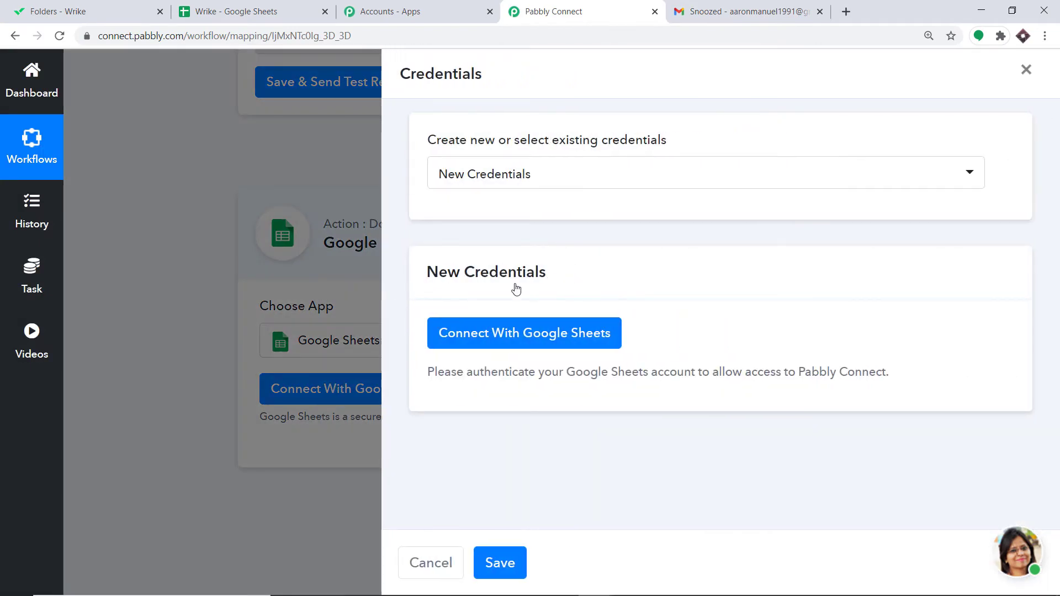
left_click(498, 337)
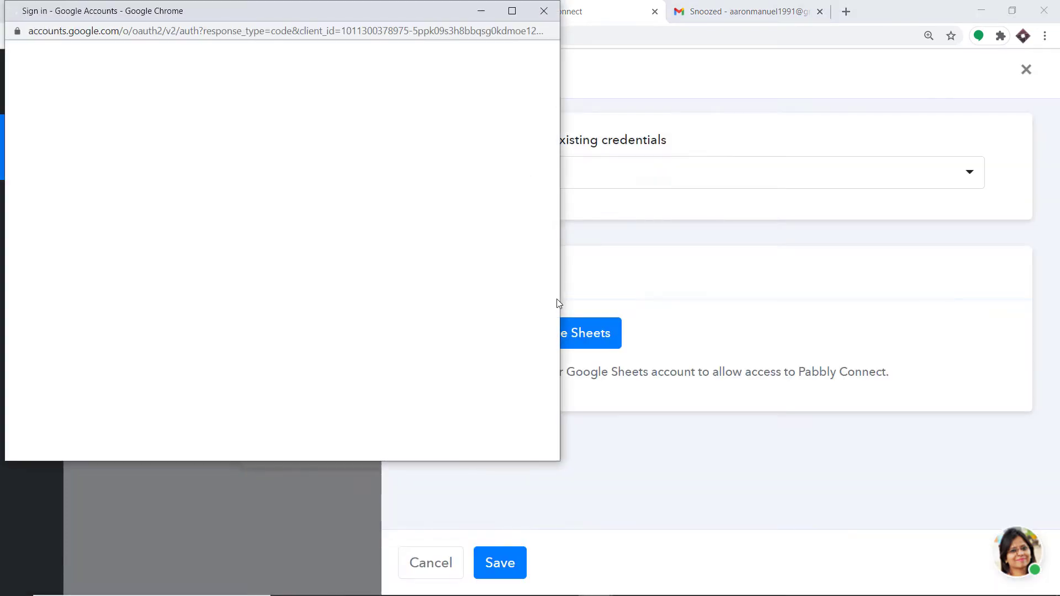
left_click_drag(355, 12, 778, 75)
Step: Check which Google account owns the Wrike spreadsheet
left_click(241, 9)
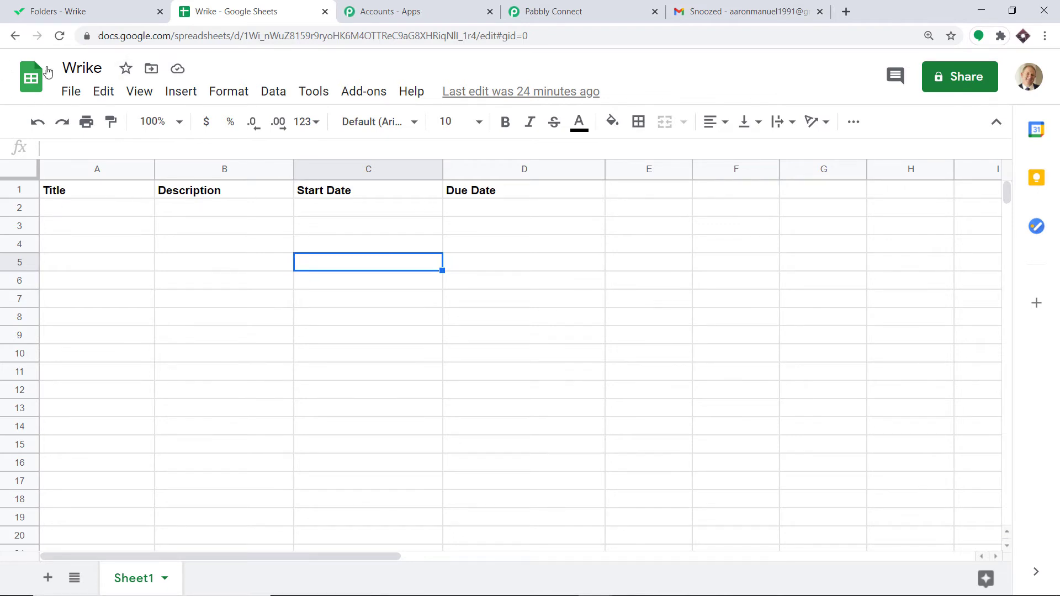
left_click(1028, 77)
left_click(781, 69)
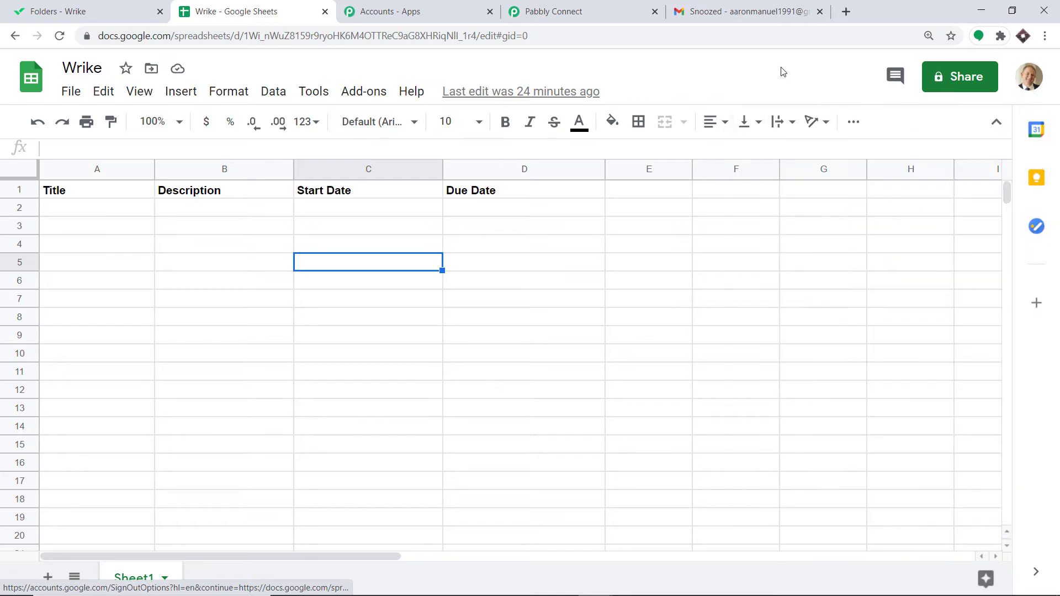
left_click(592, 5)
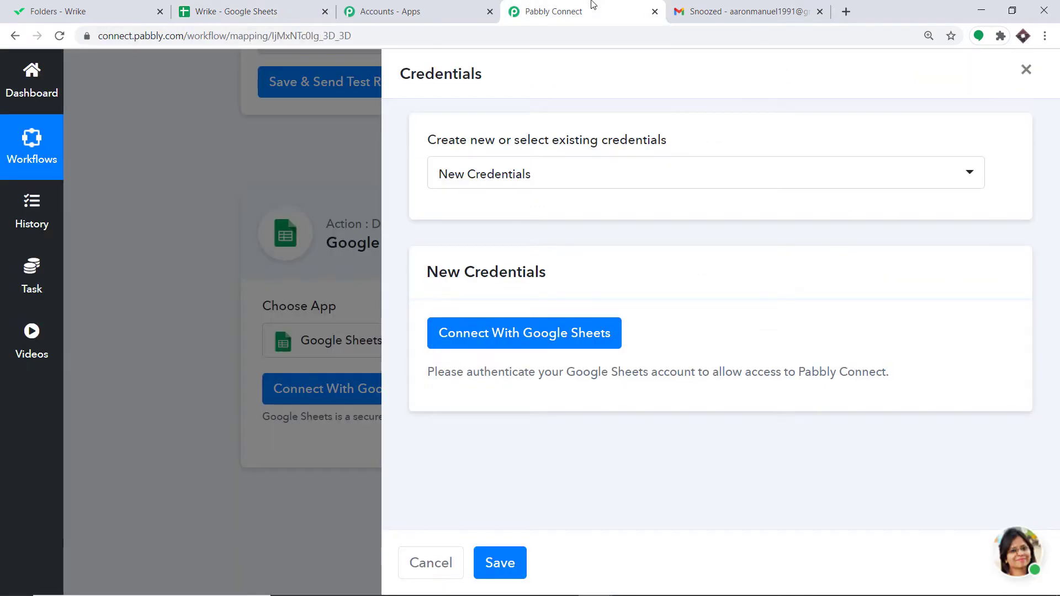
Step: Authorize Google Sheets with the spreadsheet owner's Google account, allow access, and confirm the authorization
left_click(516, 332)
left_click_drag(654, 77, 285, 19)
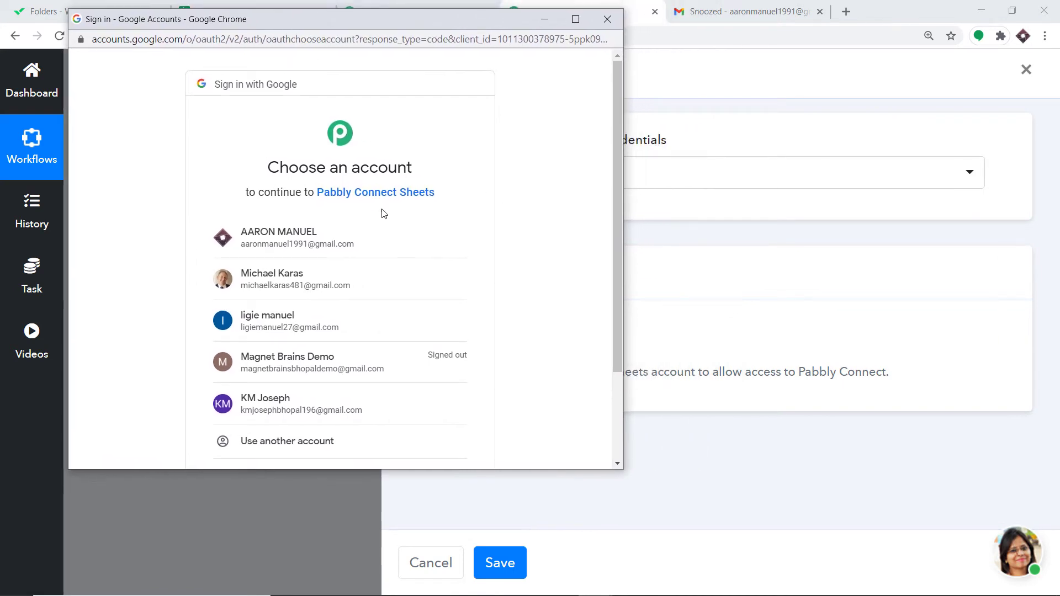
left_click_drag(329, 26, 562, 83)
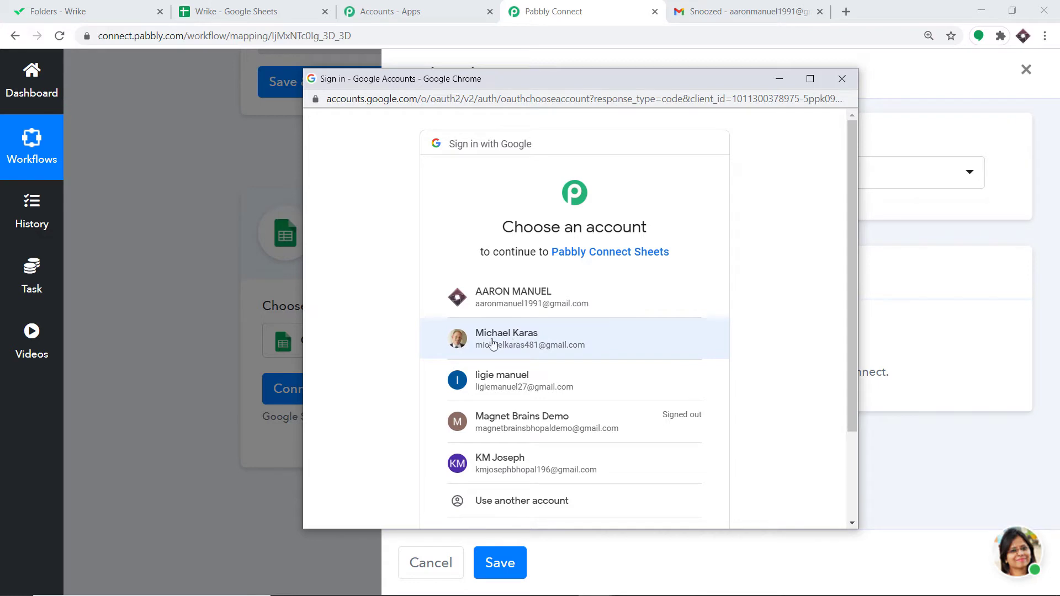
left_click(514, 345)
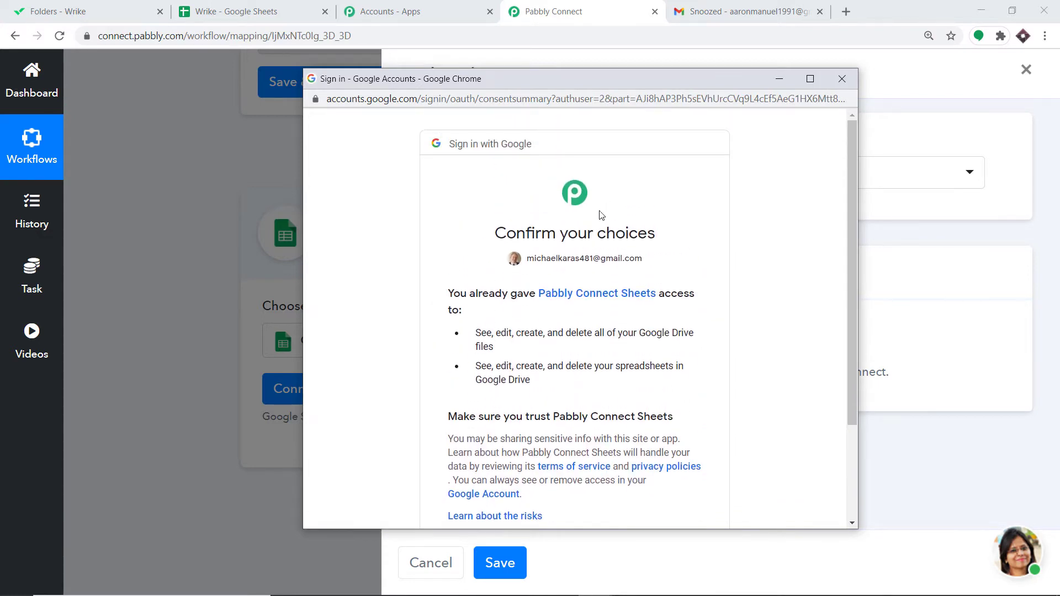
scroll(643, 226, "down", 3)
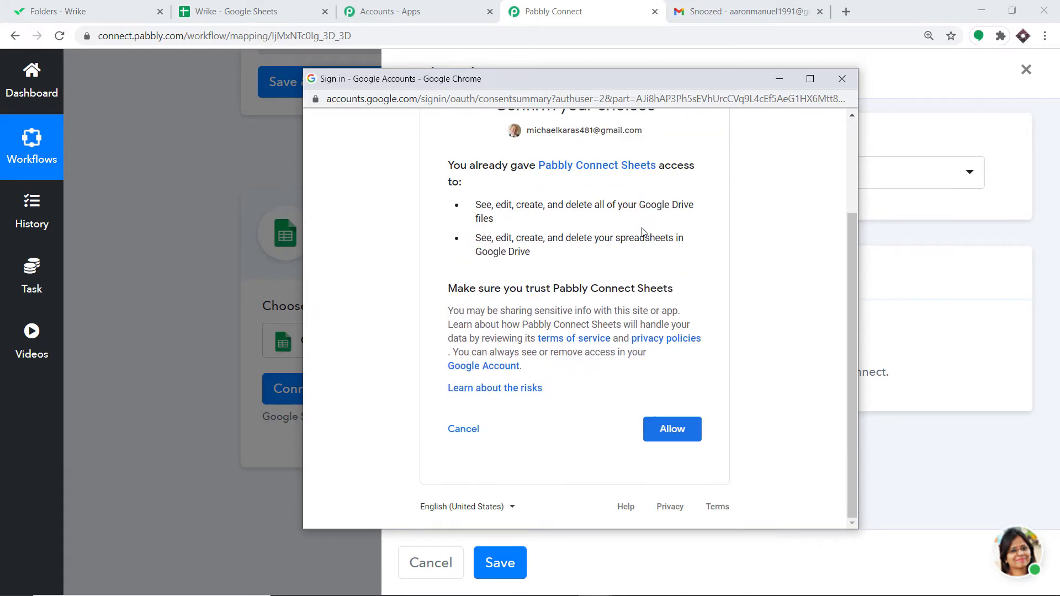
left_click(670, 428)
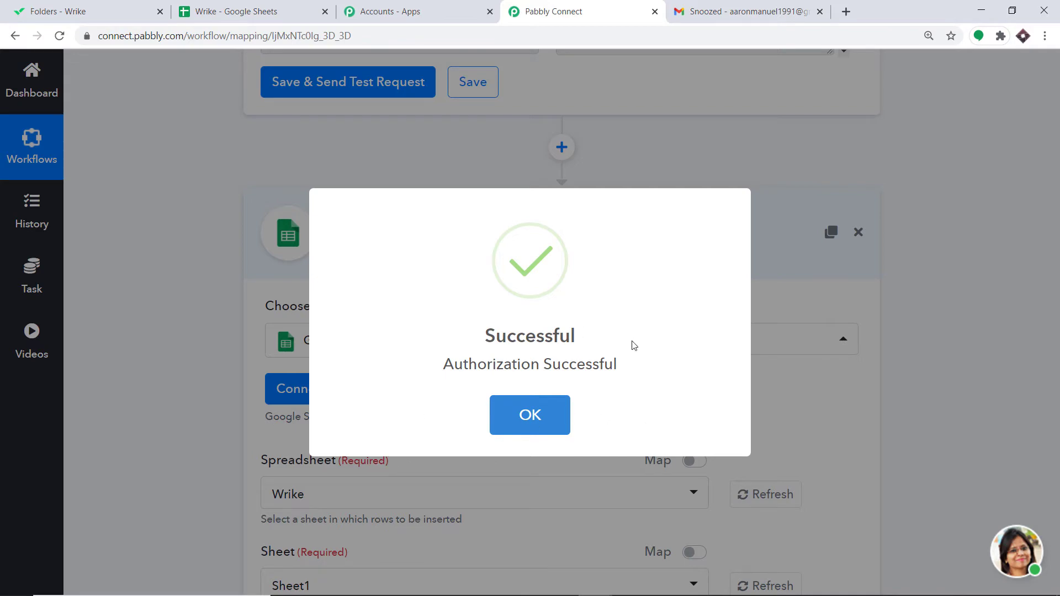
left_click(550, 418)
Step: Select the Wrike spreadsheet as the destination for the Append Values action
scroll(568, 342, "down", 3)
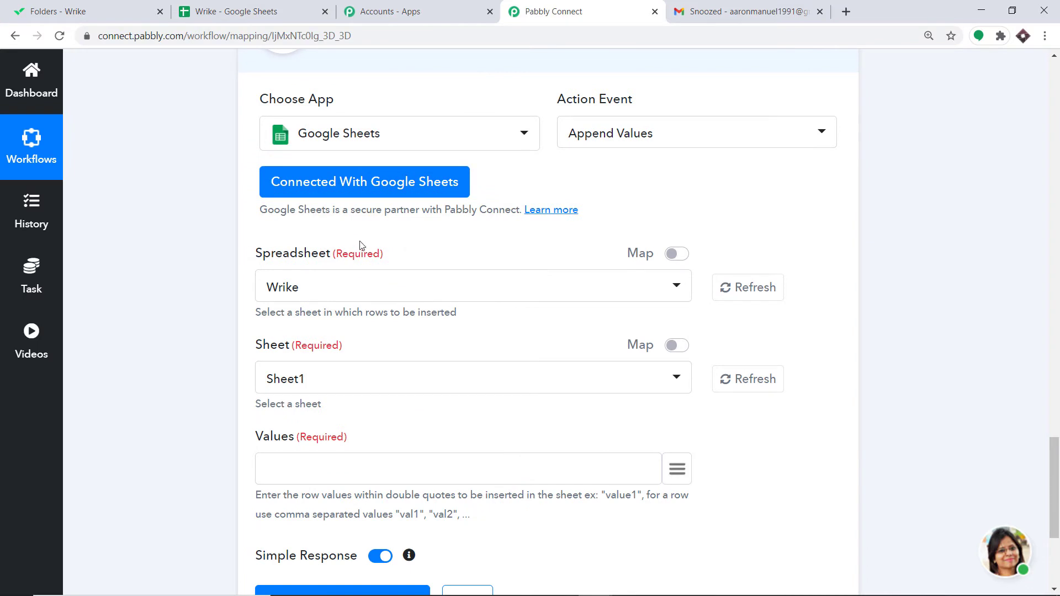
left_click(290, 293)
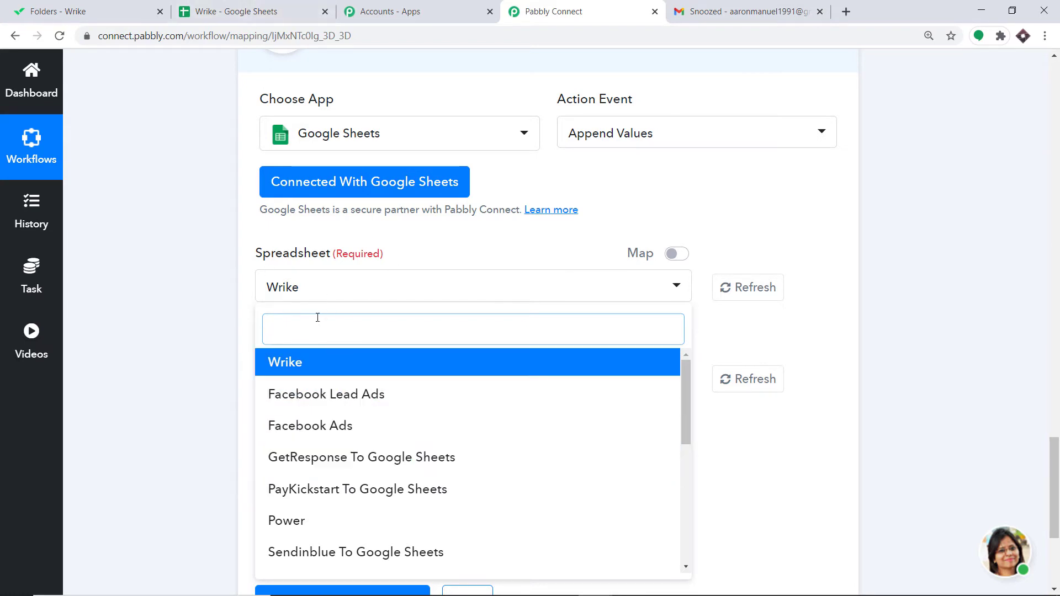
left_click(194, 7)
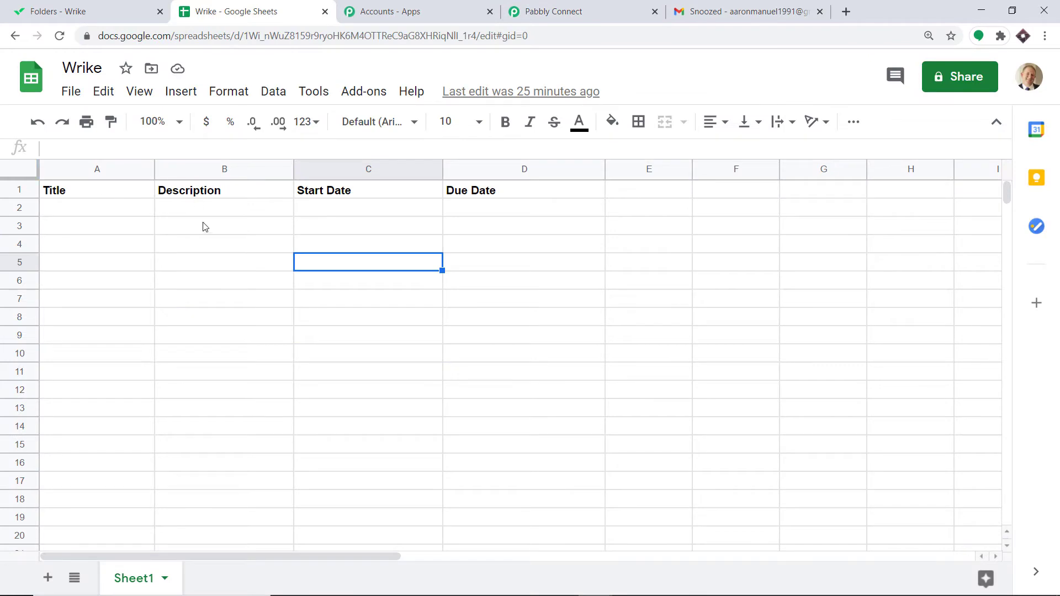
left_click(558, 10)
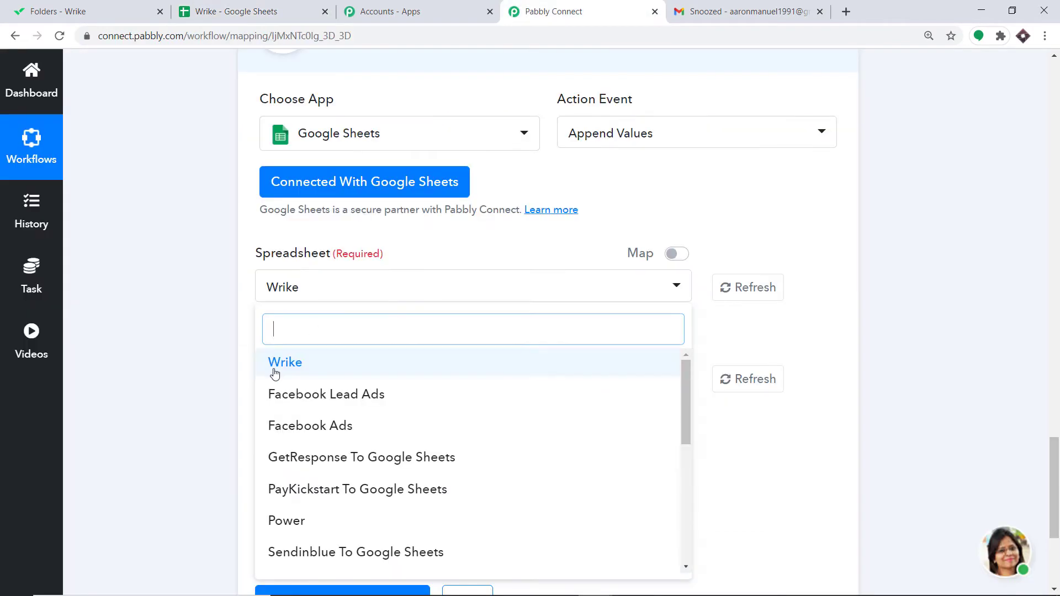
left_click(284, 364)
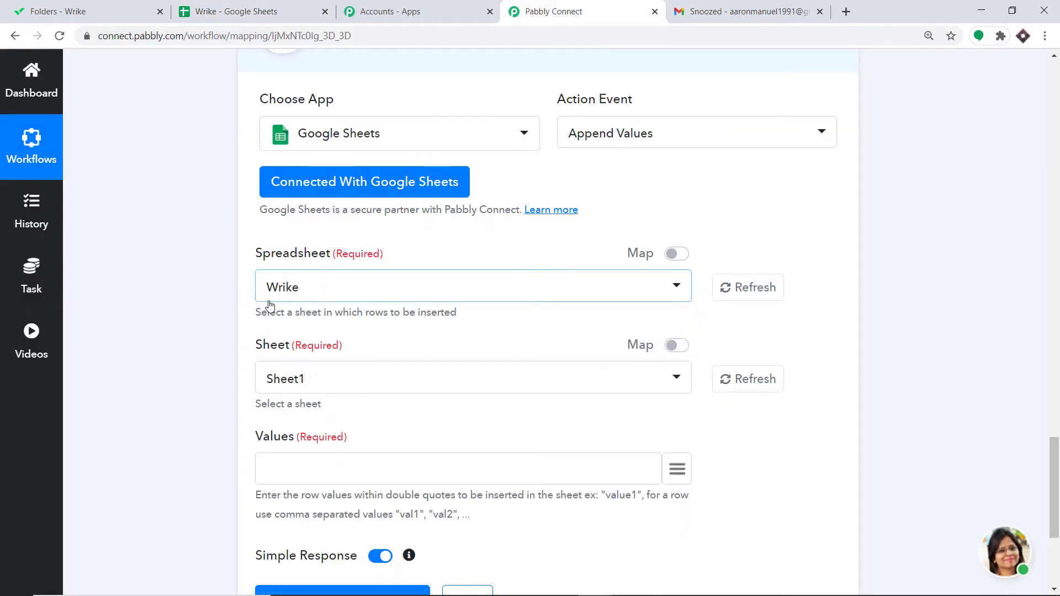
Step: Compare the Wrike sheet's column headers with the Sheet and Values fields of the action
scroll(270, 305, "down", 1)
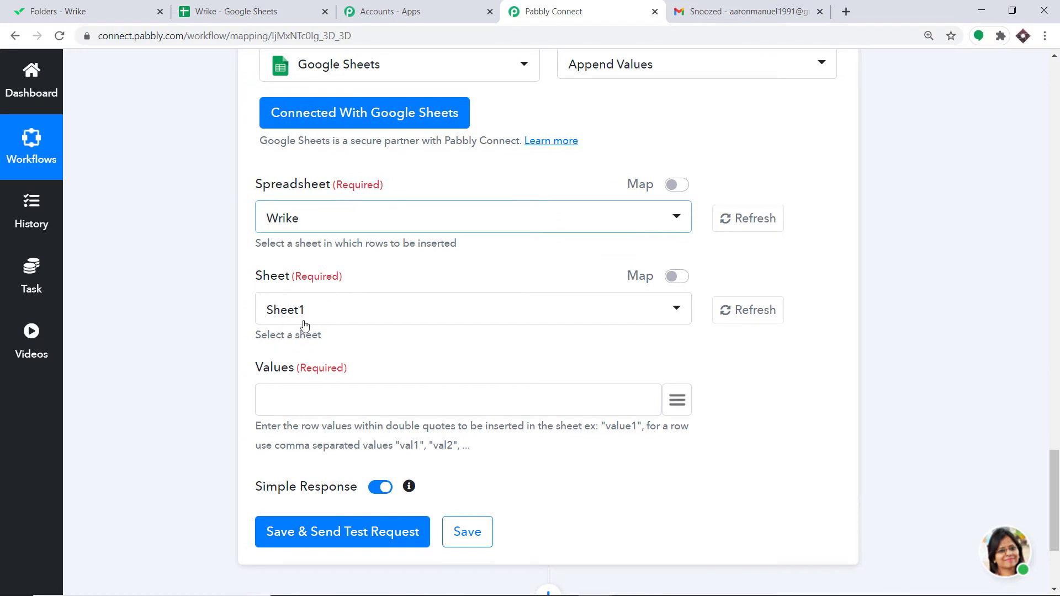
left_click(269, 8)
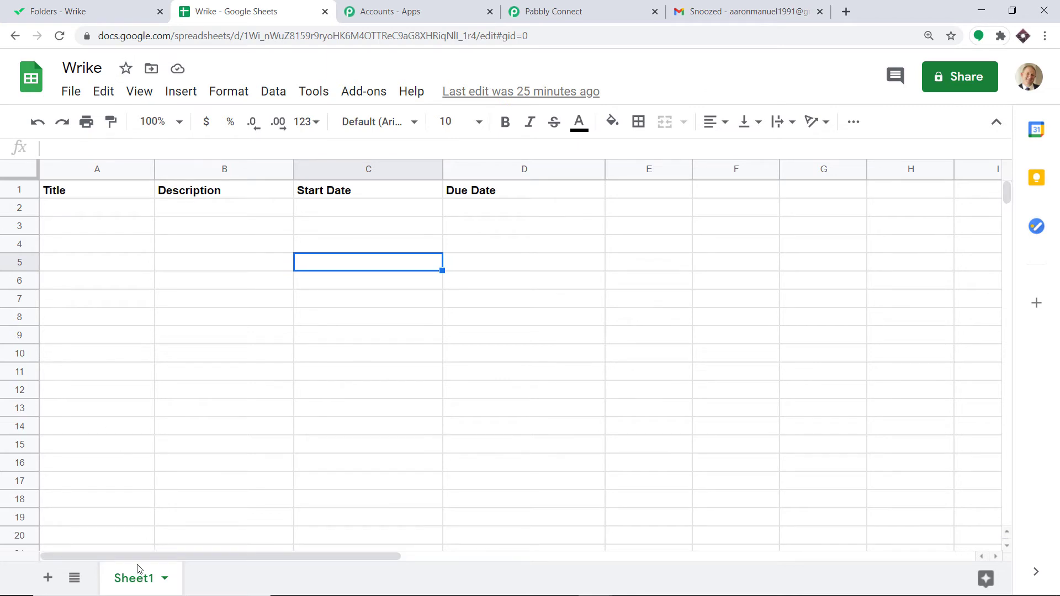
left_click(516, 10)
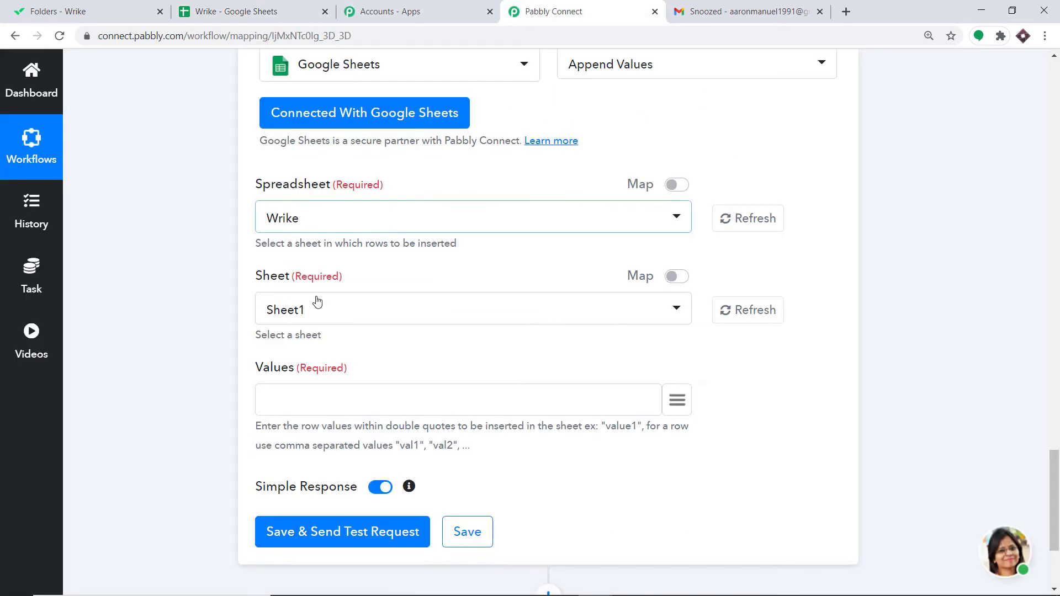
scroll(334, 311, "down", 3)
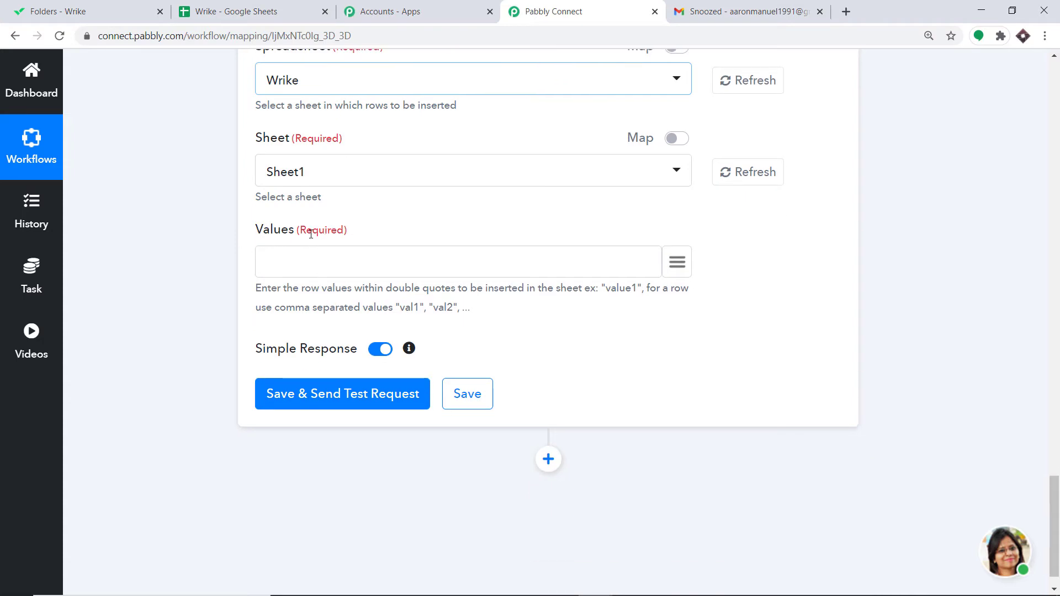
left_click(242, 10)
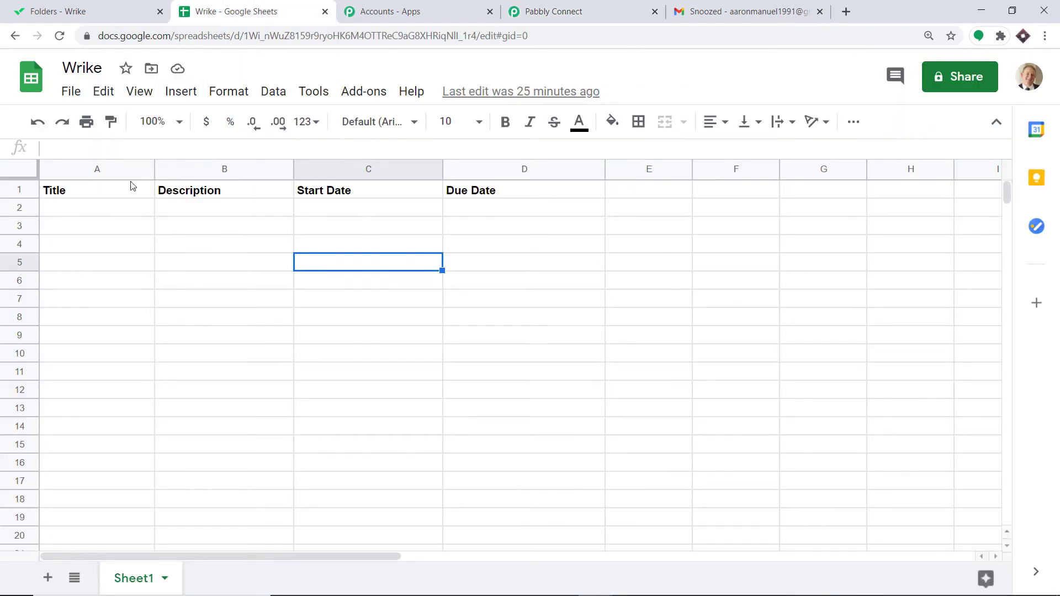
left_click(552, 8)
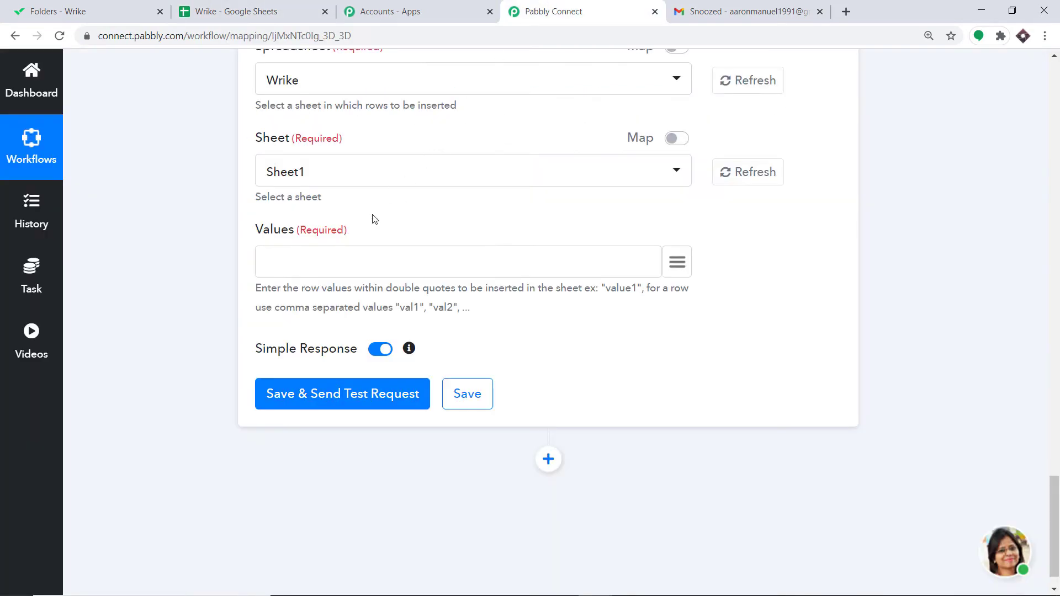
left_click(279, 6)
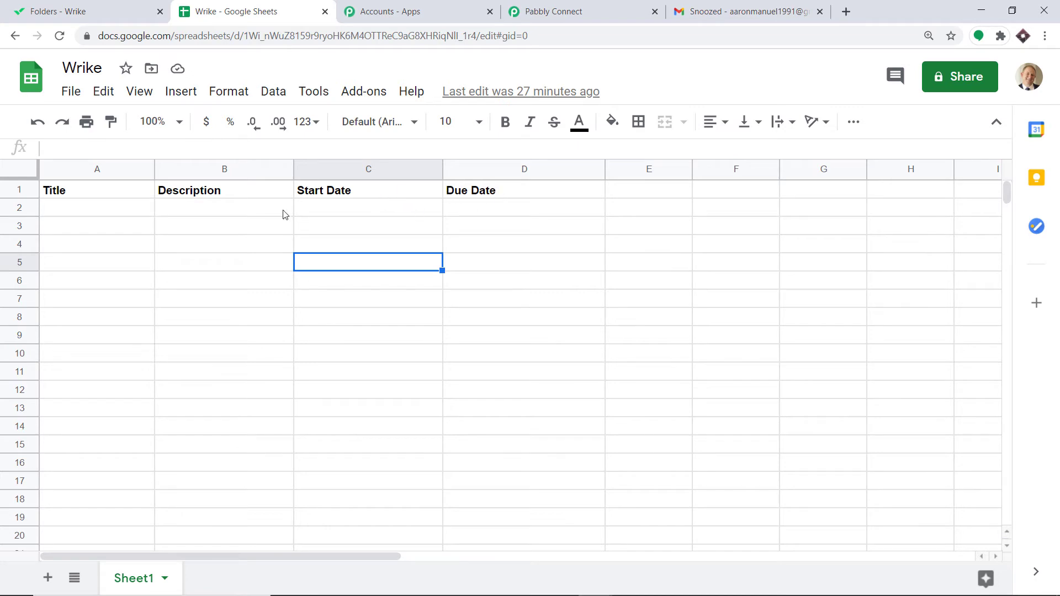
left_click(579, 11)
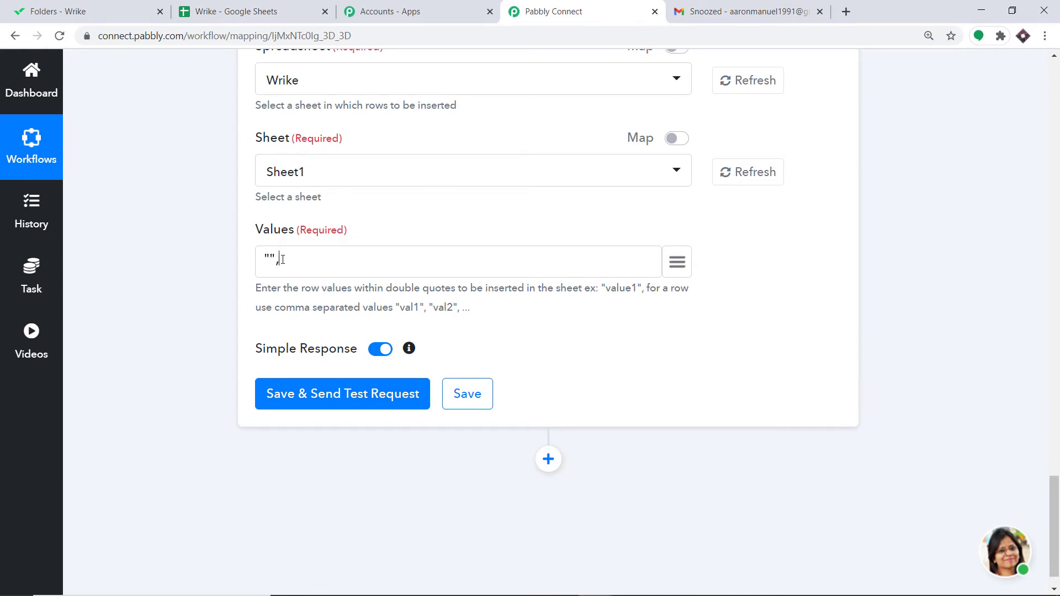
Step: Enter four comma-separated empty quoted placeholders in the Values field, one for each sheet column
type("\"\",\"\",\"\",\"")
left_click(254, 10)
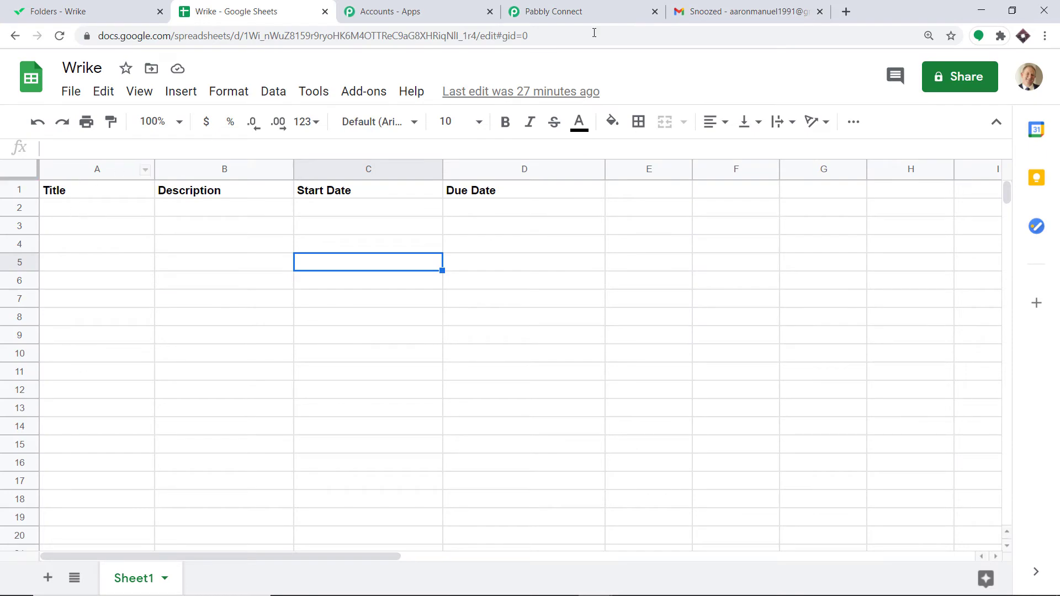
left_click(615, 9)
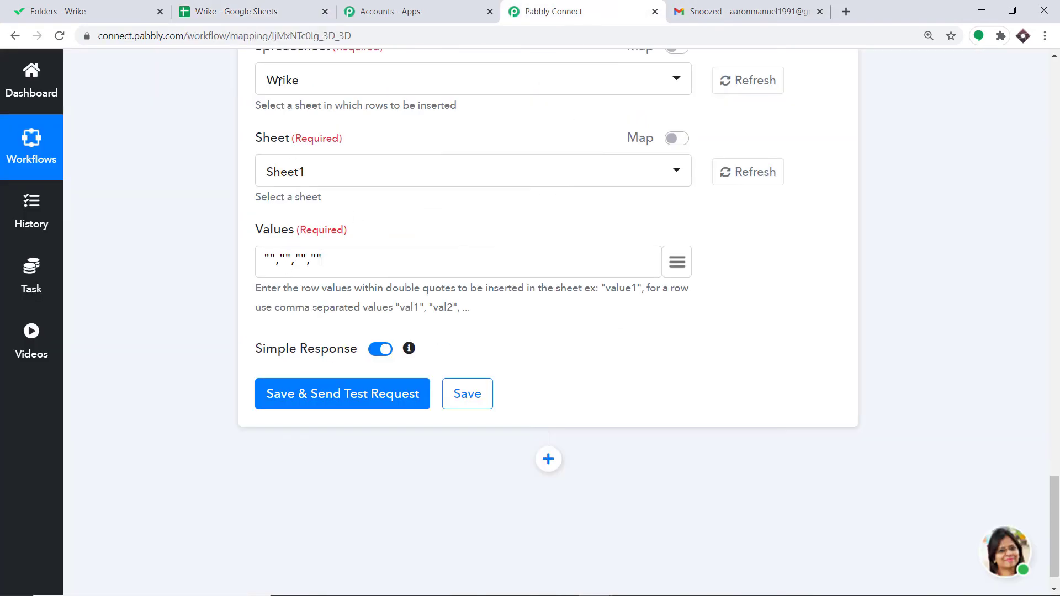
Step: Switch back and forth between the spreadsheet and the workflow to check the sheet's column order
left_click(243, 11)
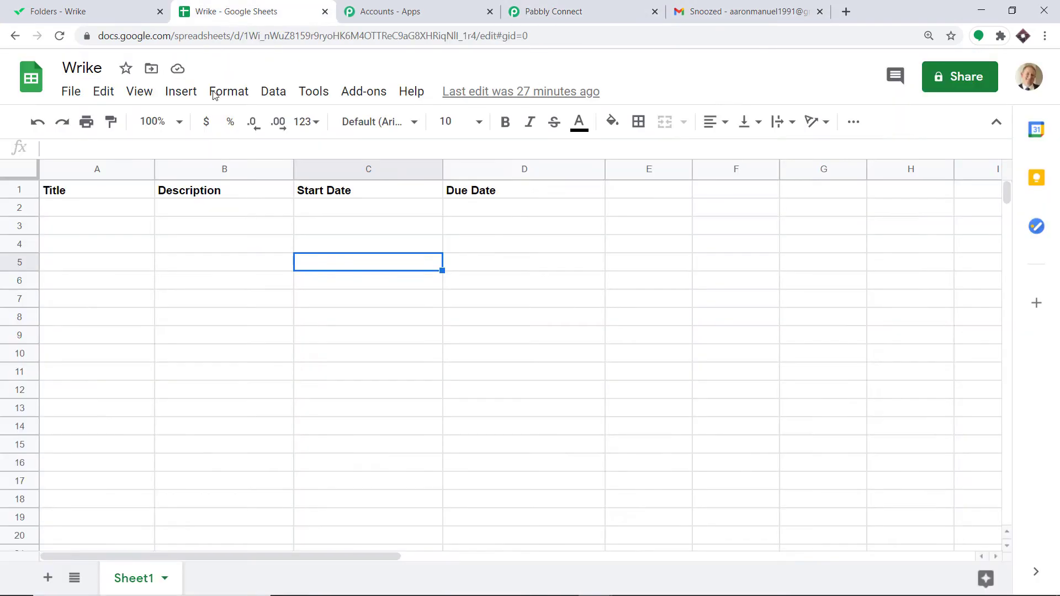
left_click(562, 5)
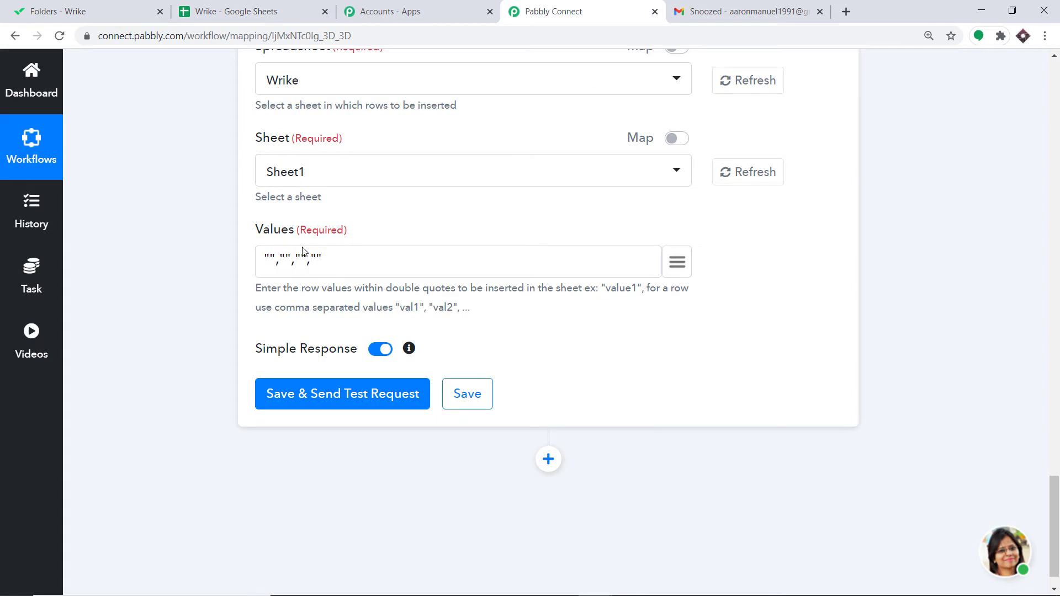
left_click(243, 11)
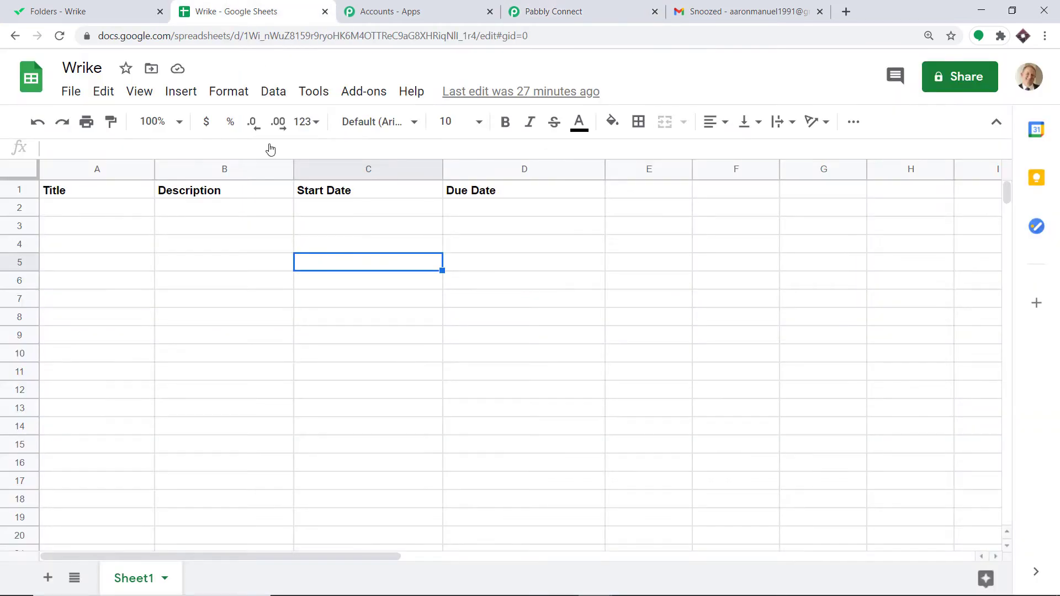
left_click(540, 8)
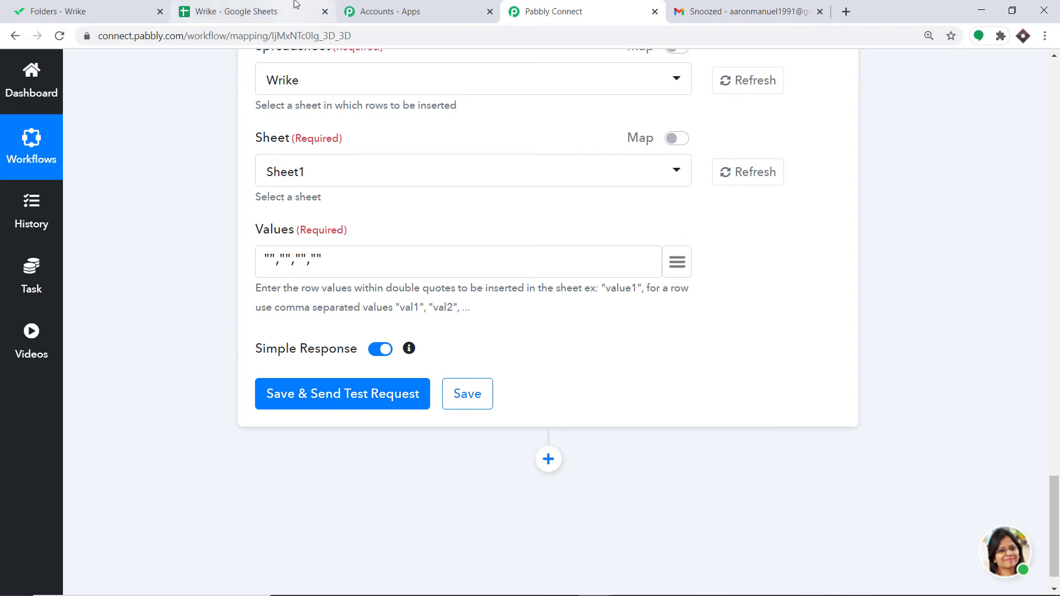
left_click(246, 11)
left_click(546, 4)
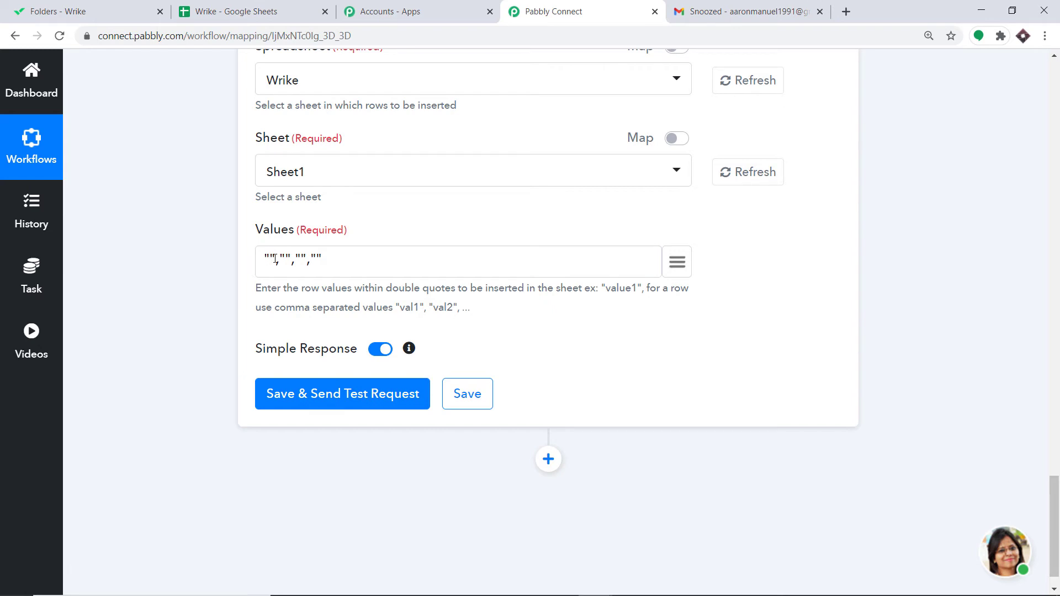
Step: Map the Get Specific Task title and briefDescription fields into the first two Values placeholders
left_click(680, 268)
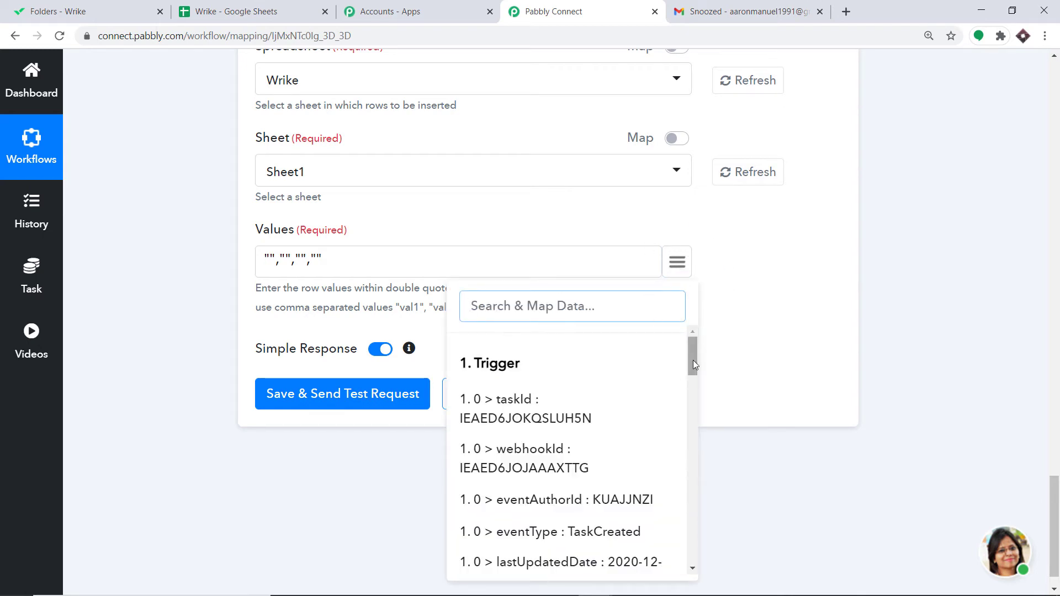
type("ti")
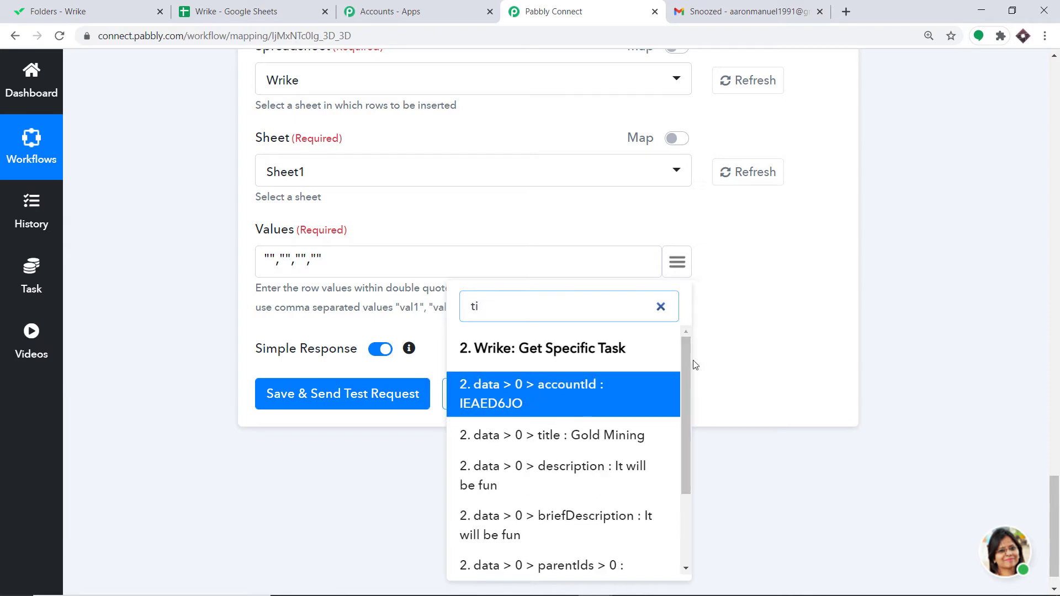
type("t")
left_click(597, 386)
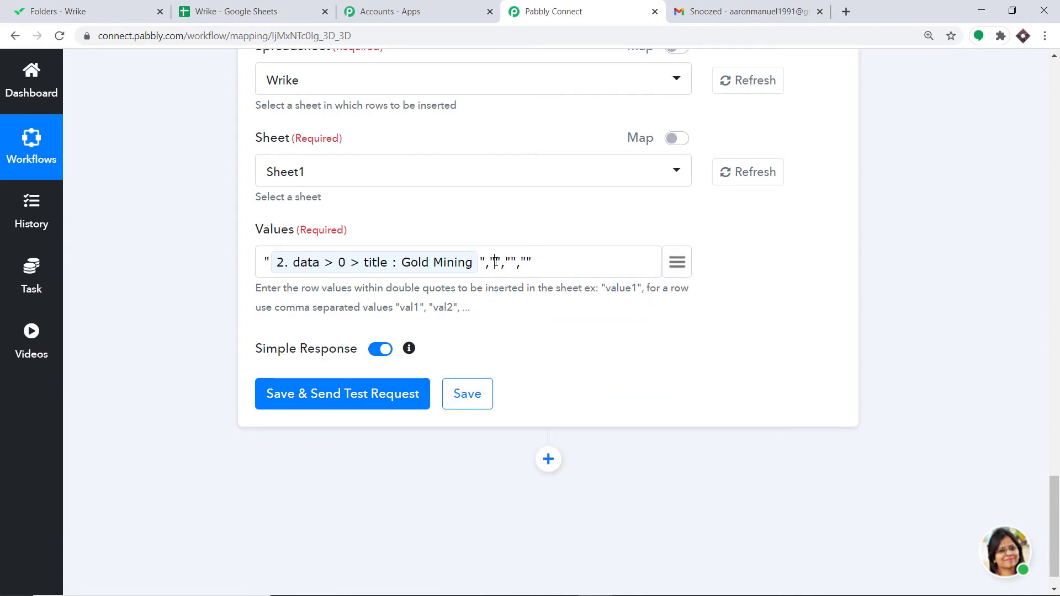
left_click(678, 263)
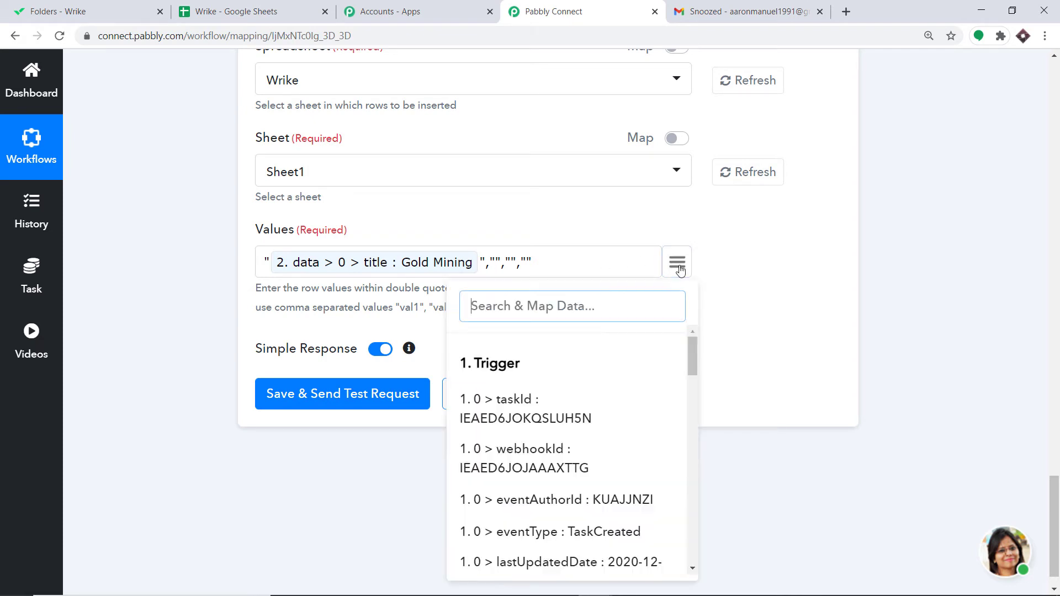
type("des")
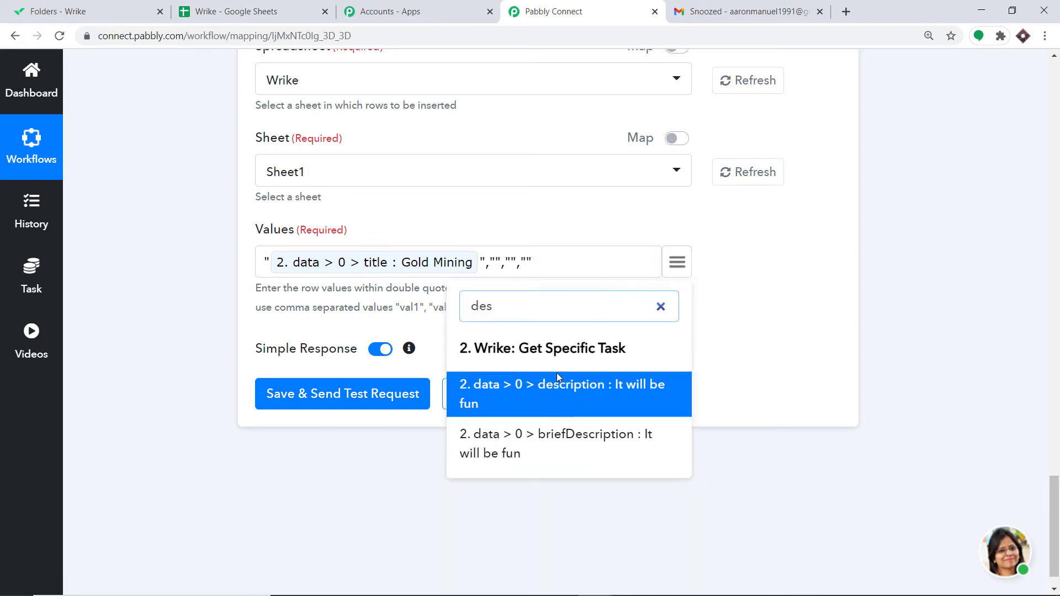
left_click(567, 449)
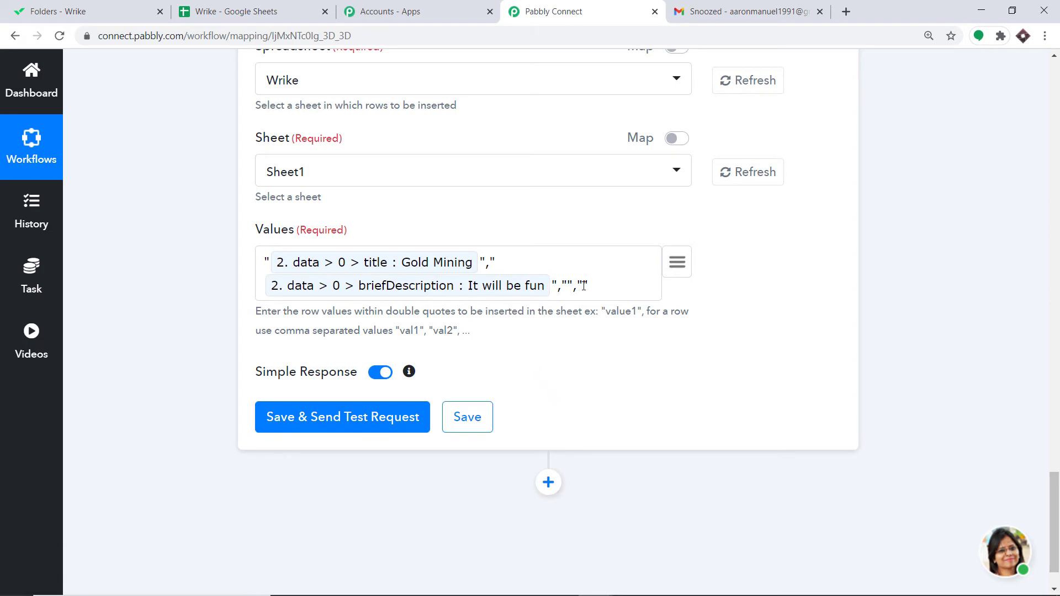
Step: Map the task's dates start and dates due fields into the third and fourth Values placeholders
left_click(679, 266)
type("s")
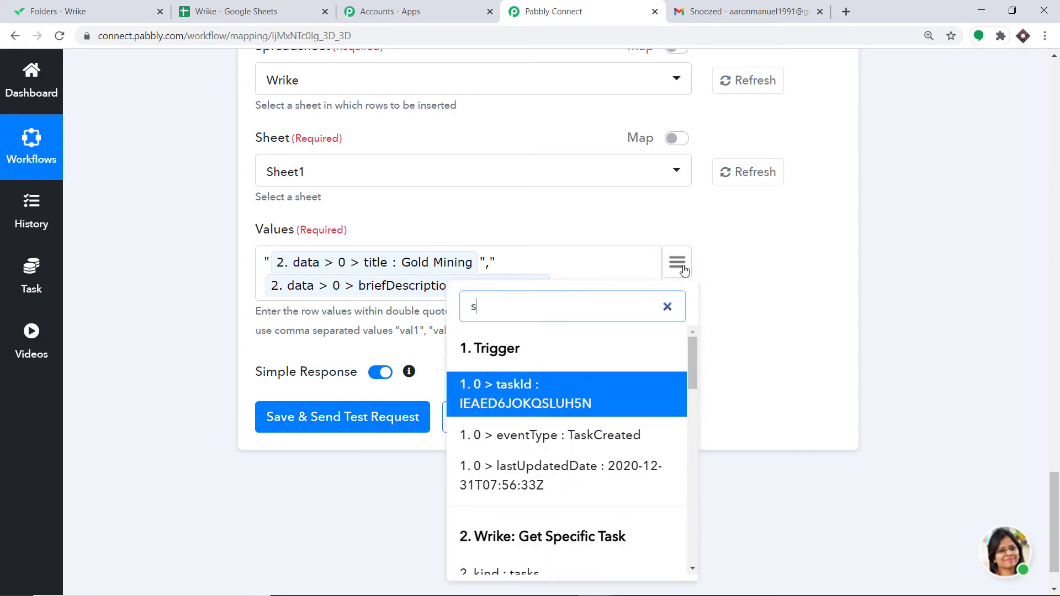
type("tar")
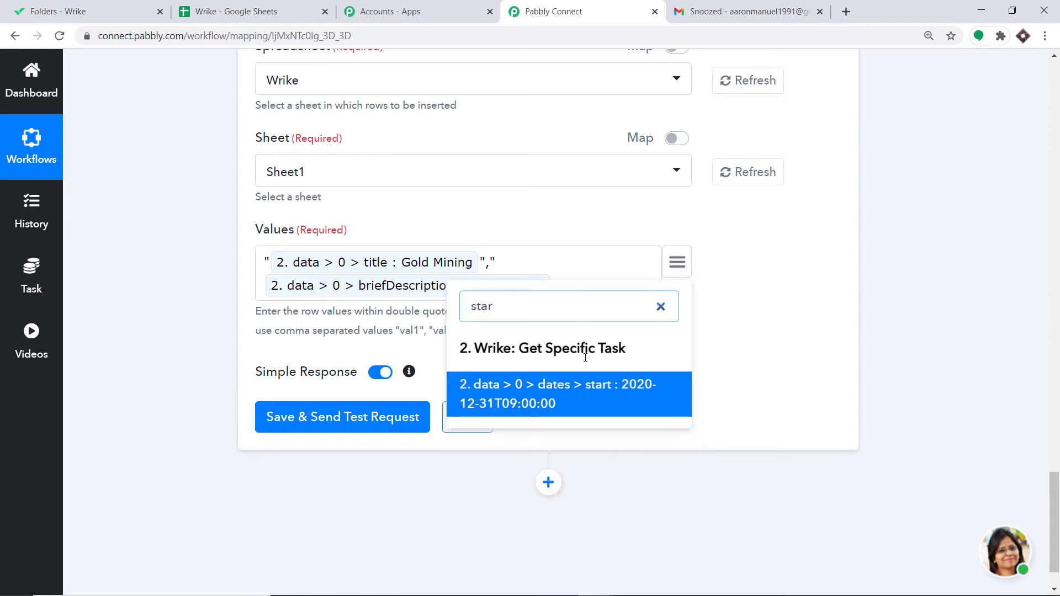
left_click(599, 401)
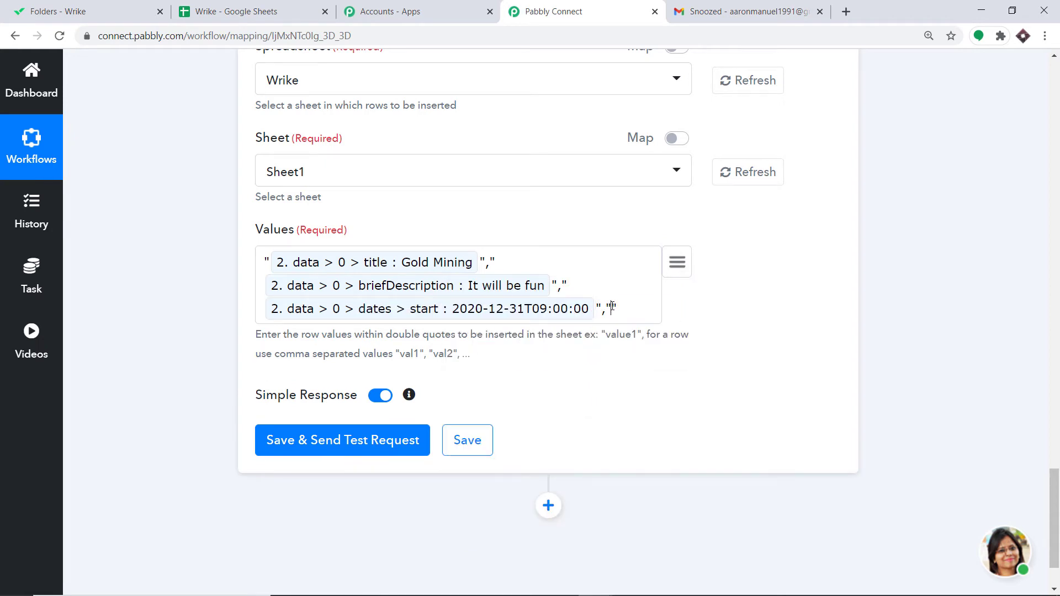
left_click(684, 266)
type("due")
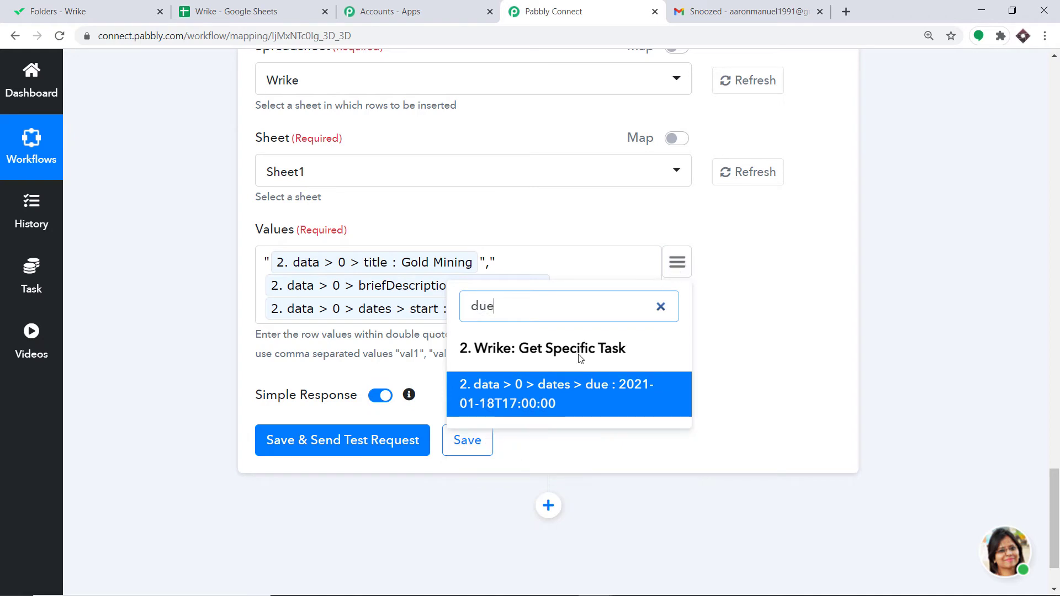
left_click(539, 398)
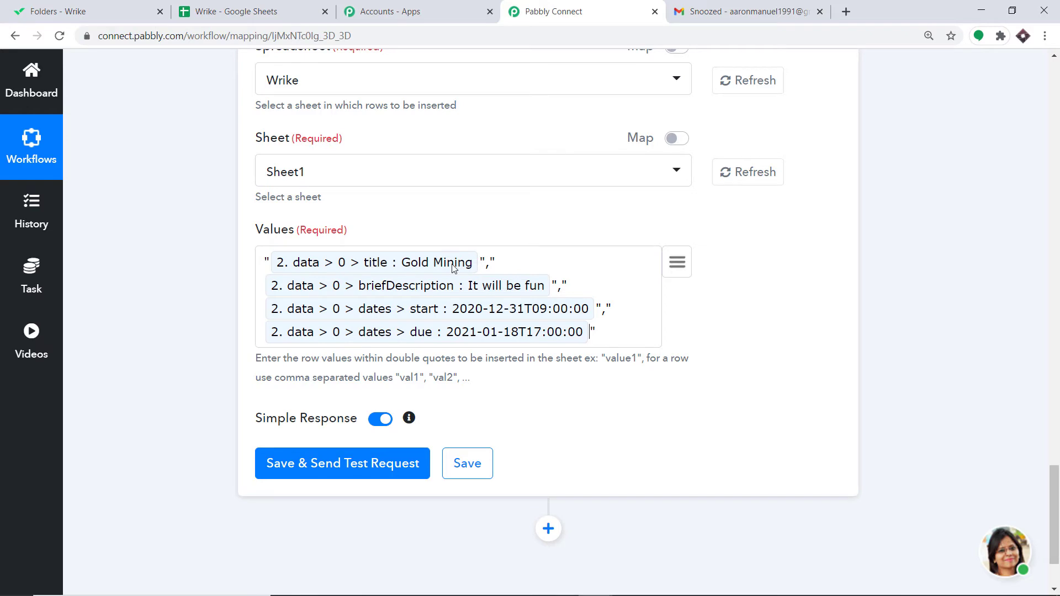
Step: Save and send a test request for the Append Values action, then check the appended row in the sheet
left_click(334, 467)
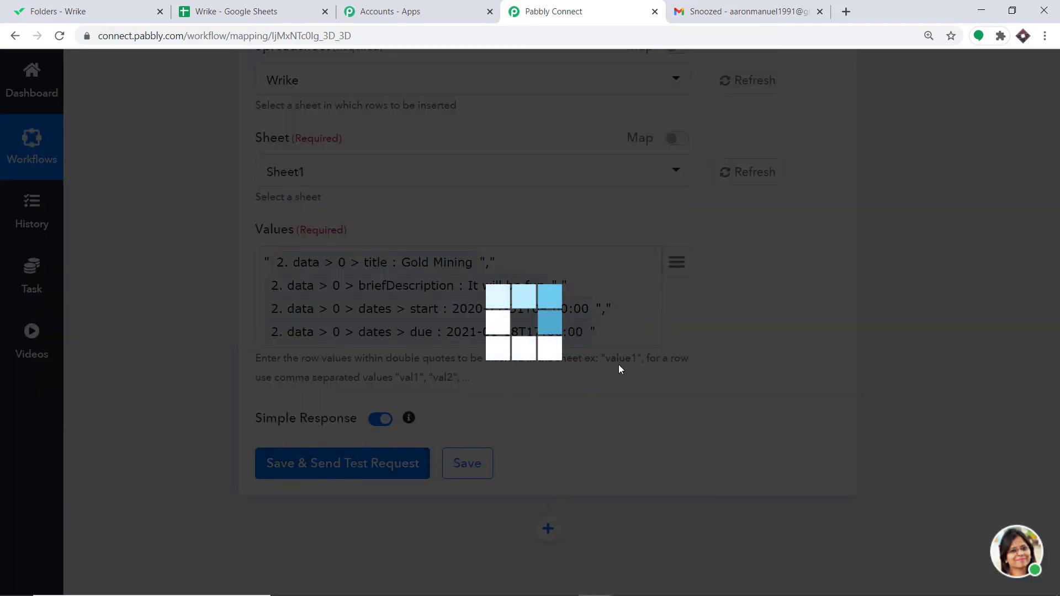
scroll(605, 351, "down", 4)
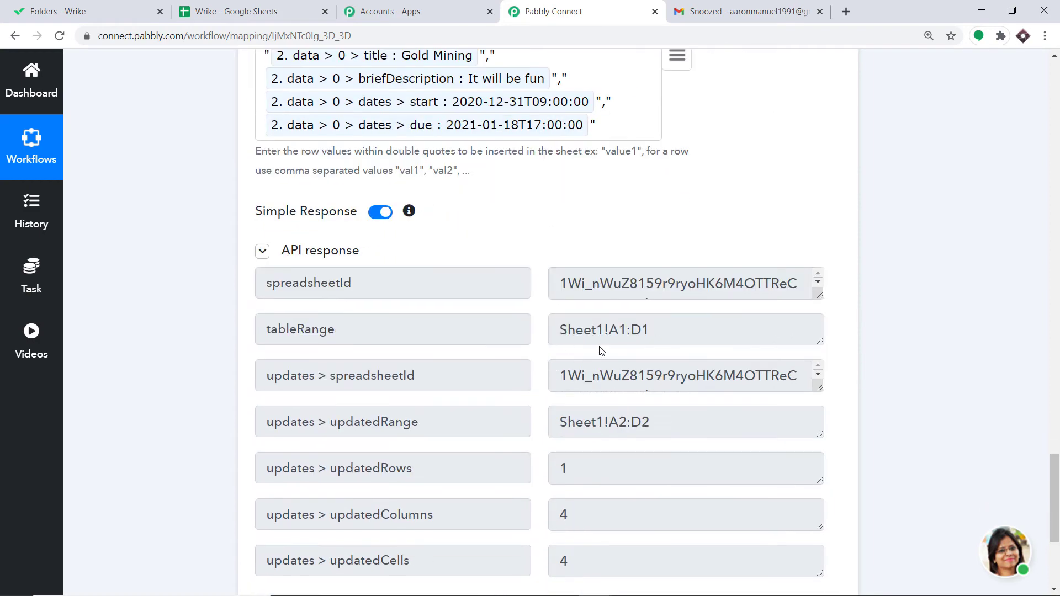
scroll(602, 351, "down", 3)
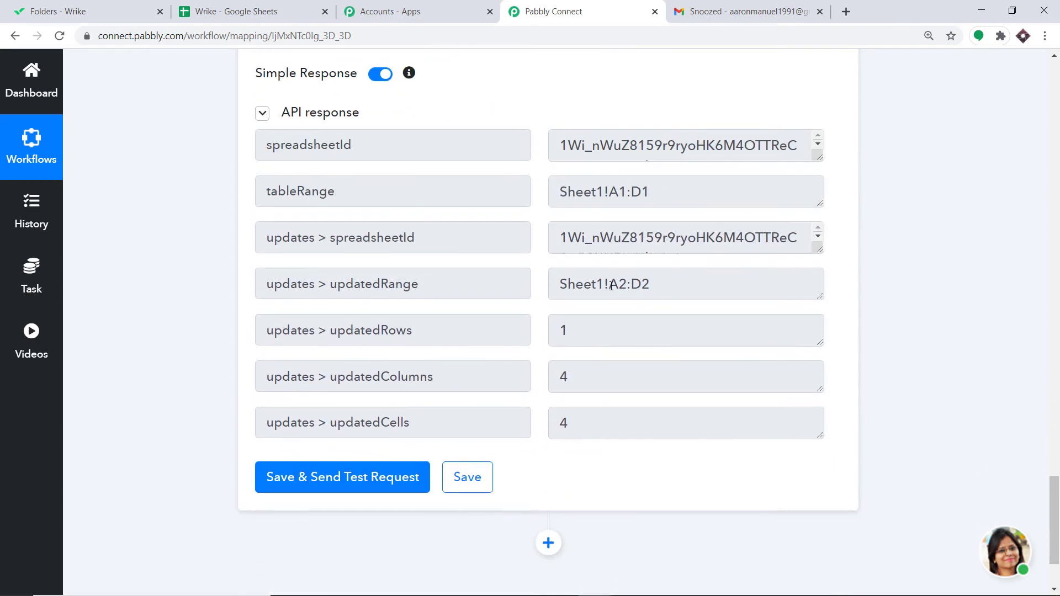
left_click(245, 6)
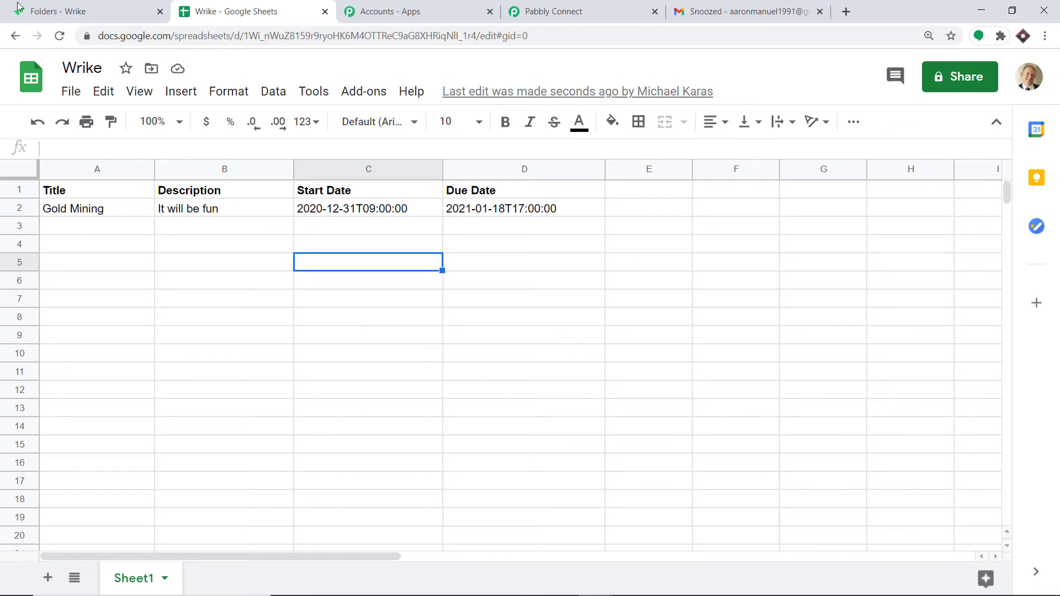
Step: Create a new Wrike task named Silver Mining in My to-do
left_click(50, 10)
left_click(239, 182)
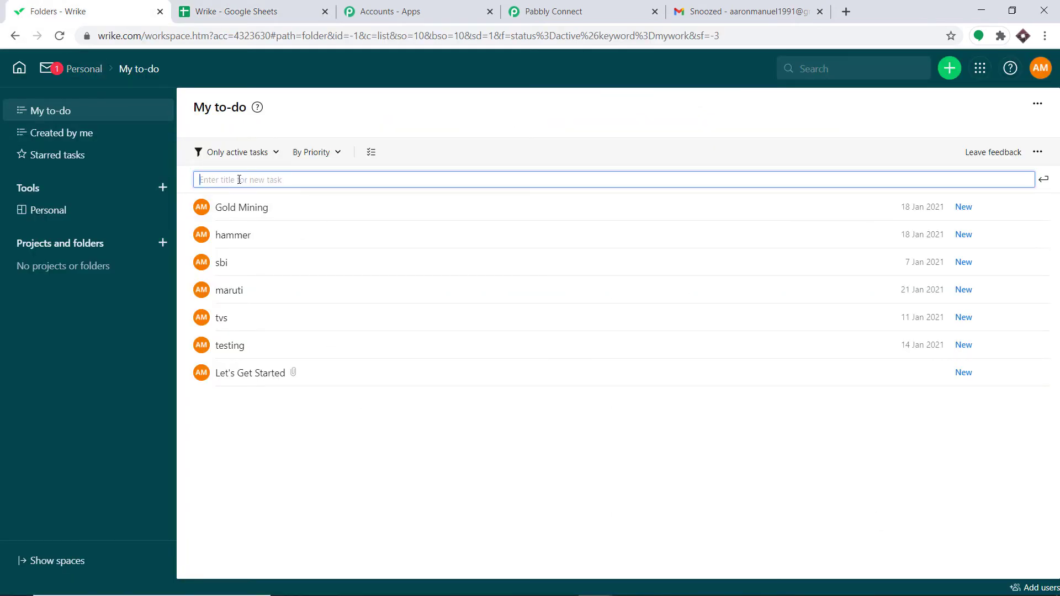
type("Silver Mining")
left_click(1043, 179)
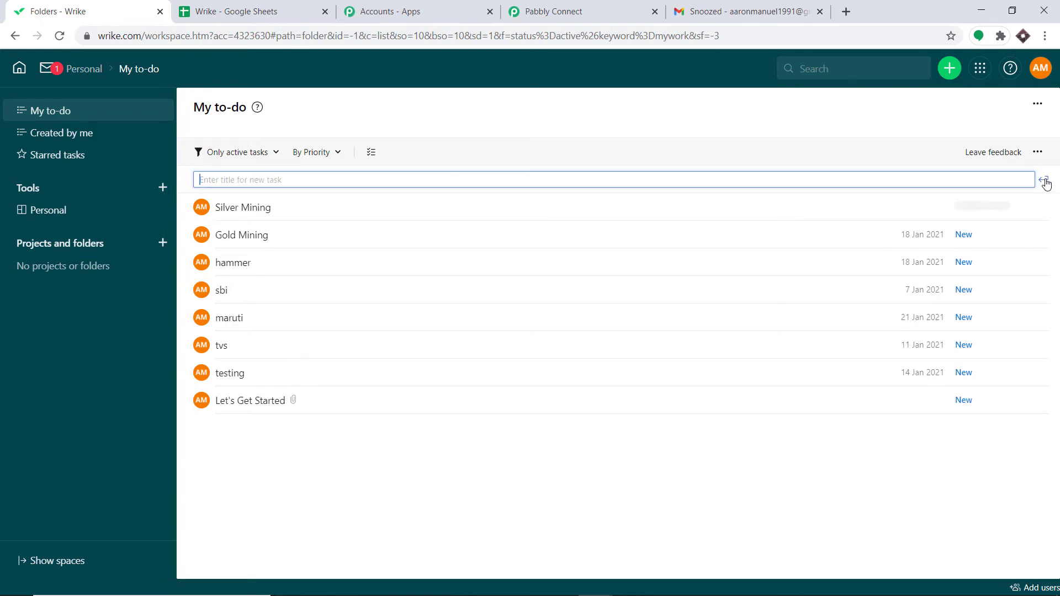
Step: Open the Silver Mining task and add the description "Silver is bit costly"
left_click(690, 209)
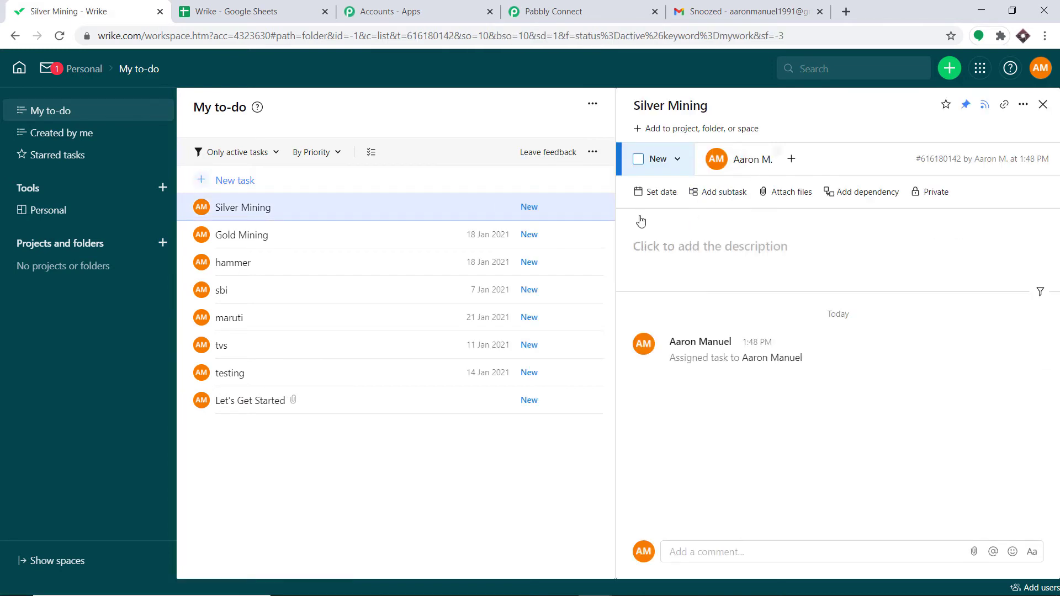
left_click(669, 245)
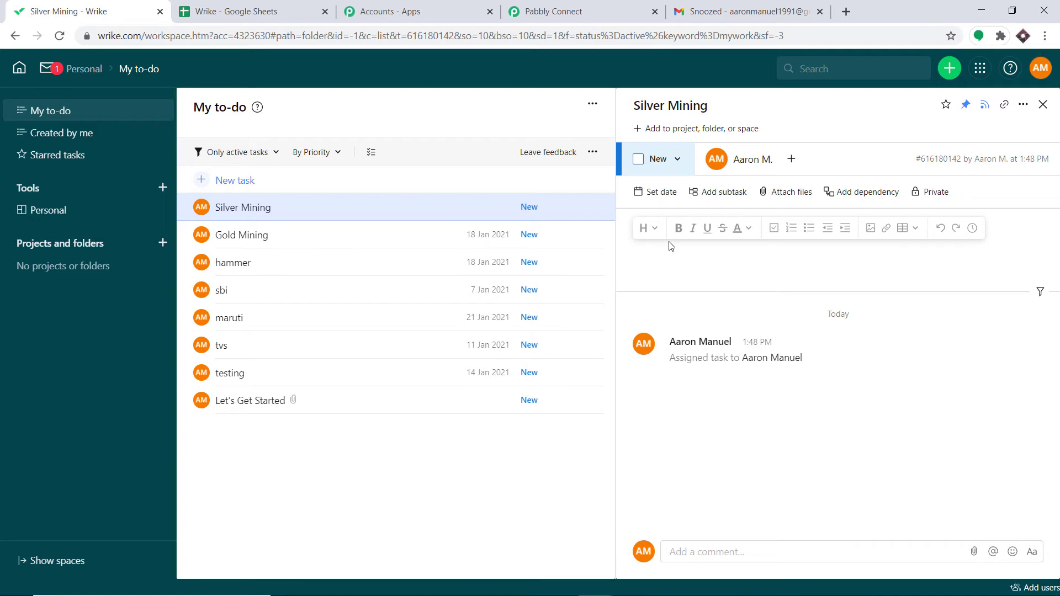
type("Silver is bit costly")
Step: Set the task's dates from 31/12/2020 to 21/01/2021, save them, and close the task panel
left_click(639, 190)
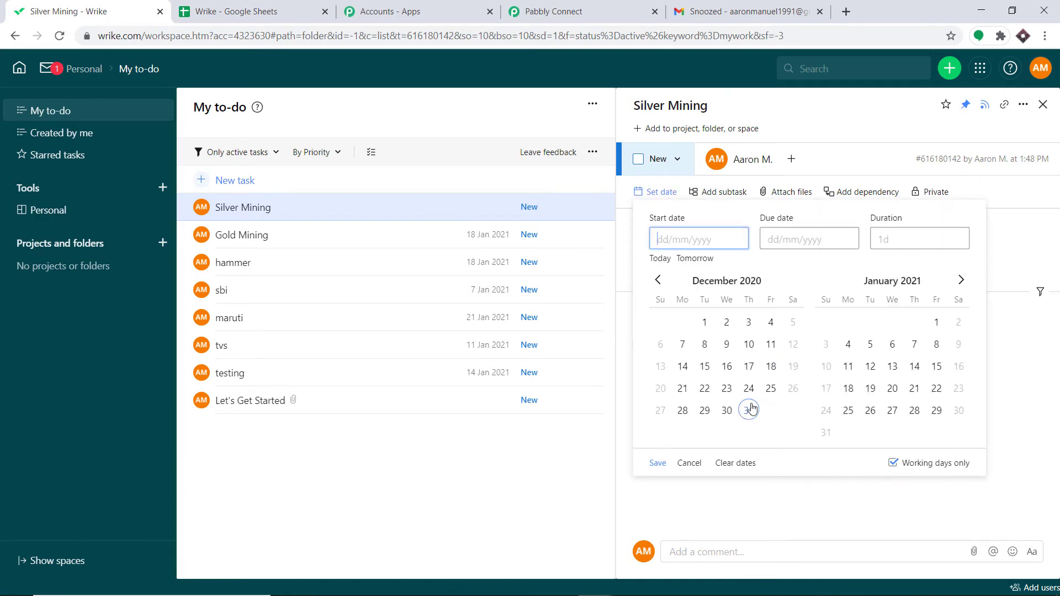
left_click(748, 410)
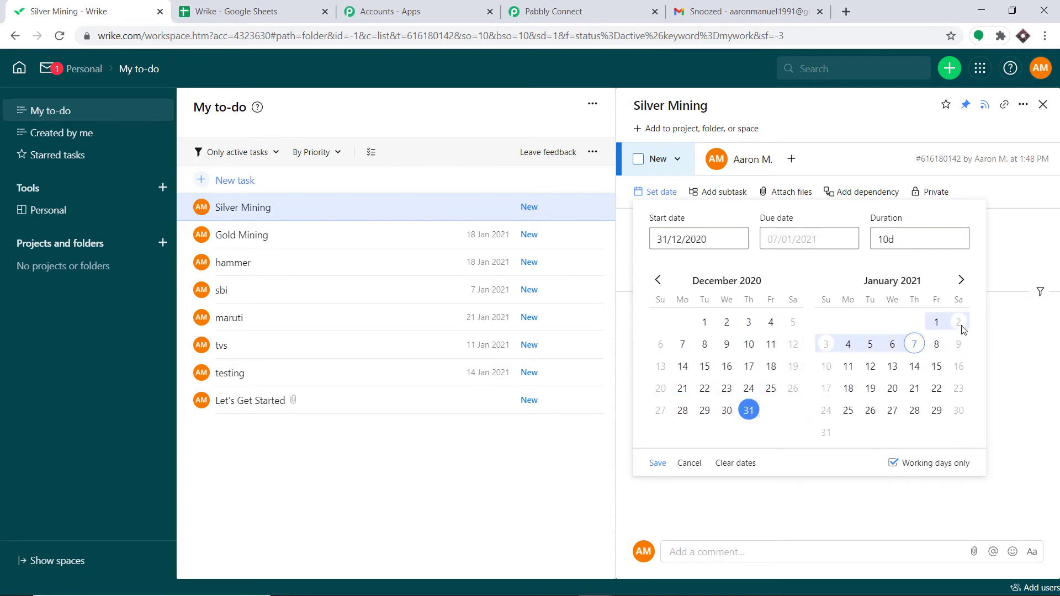
left_click(916, 390)
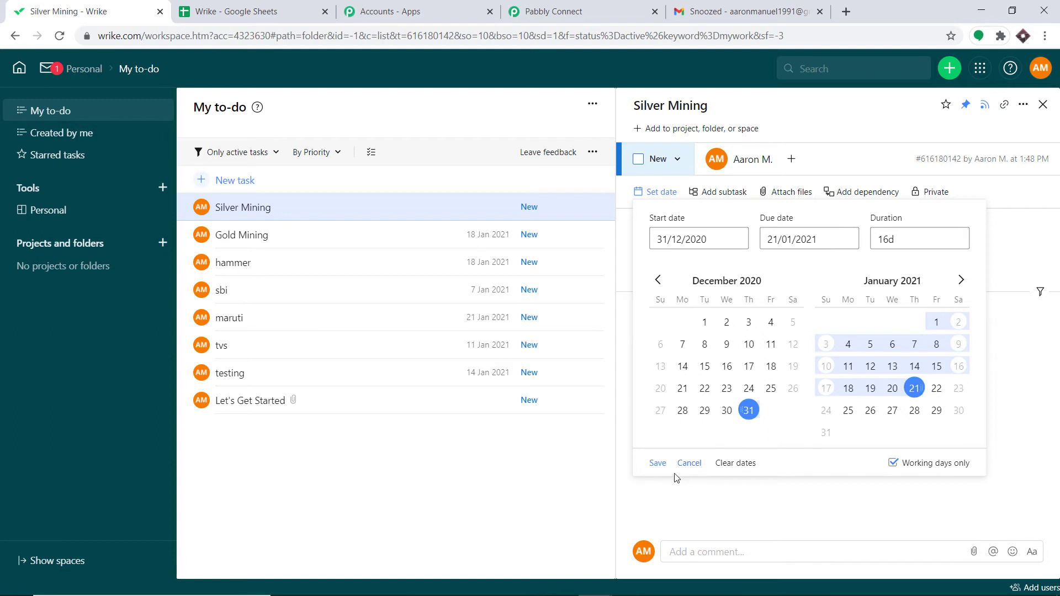
left_click(658, 464)
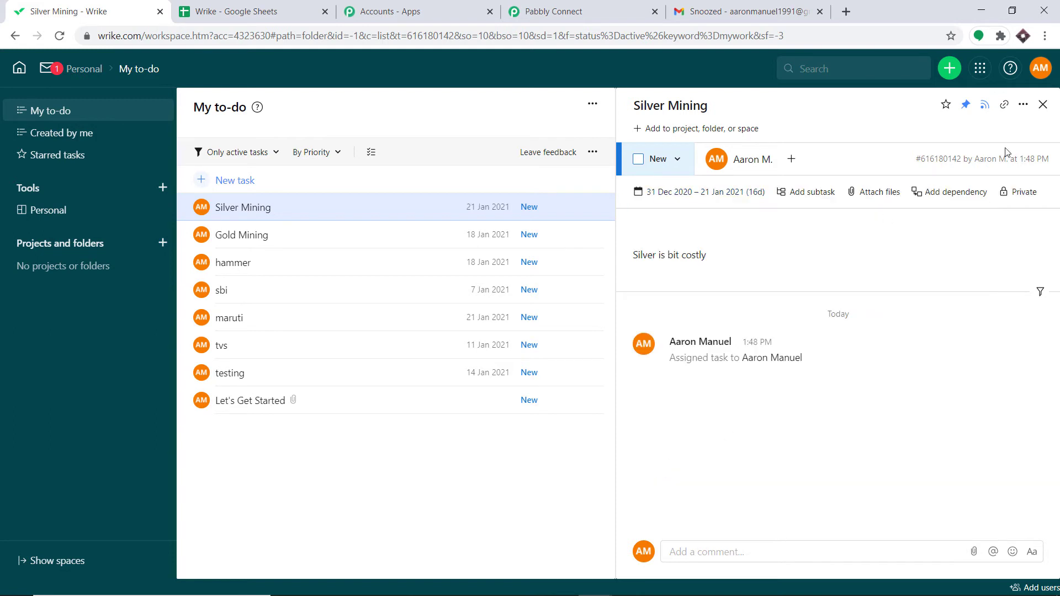
left_click(1043, 104)
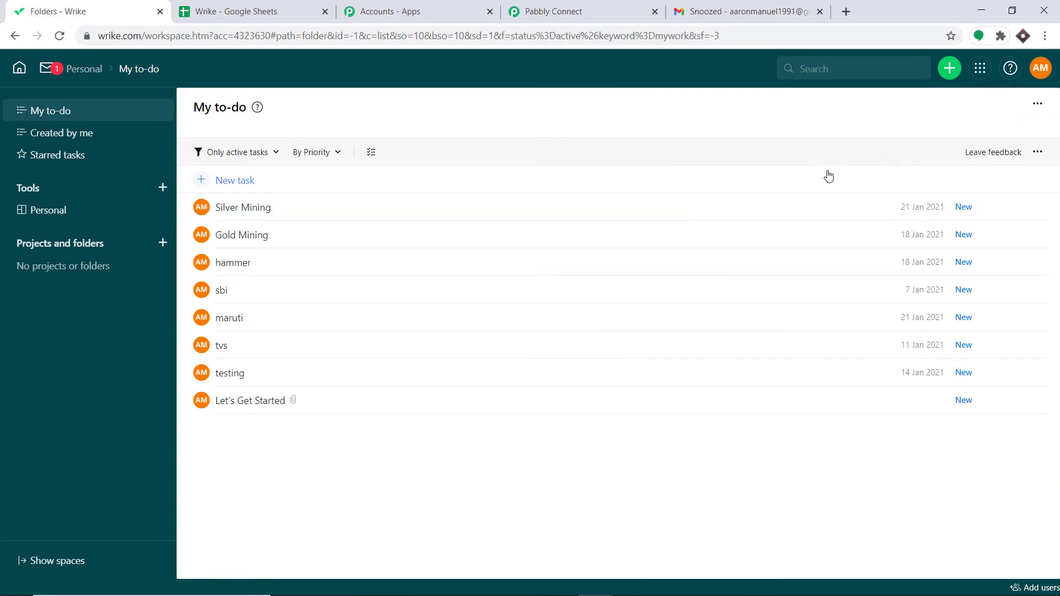
Step: Check the spreadsheet for the row created from the new task
left_click(293, 13)
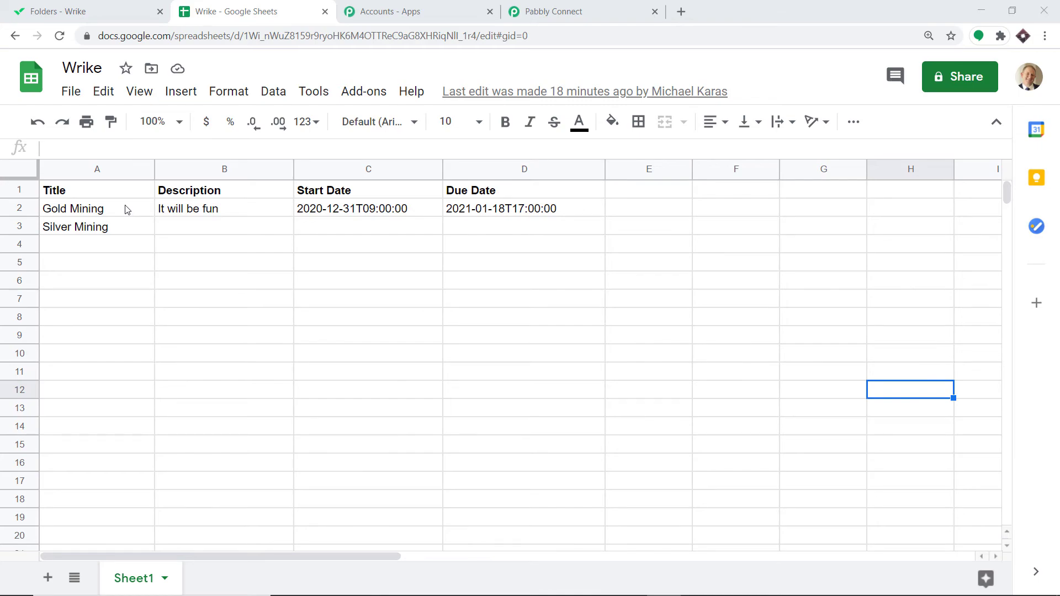
left_click(561, 3)
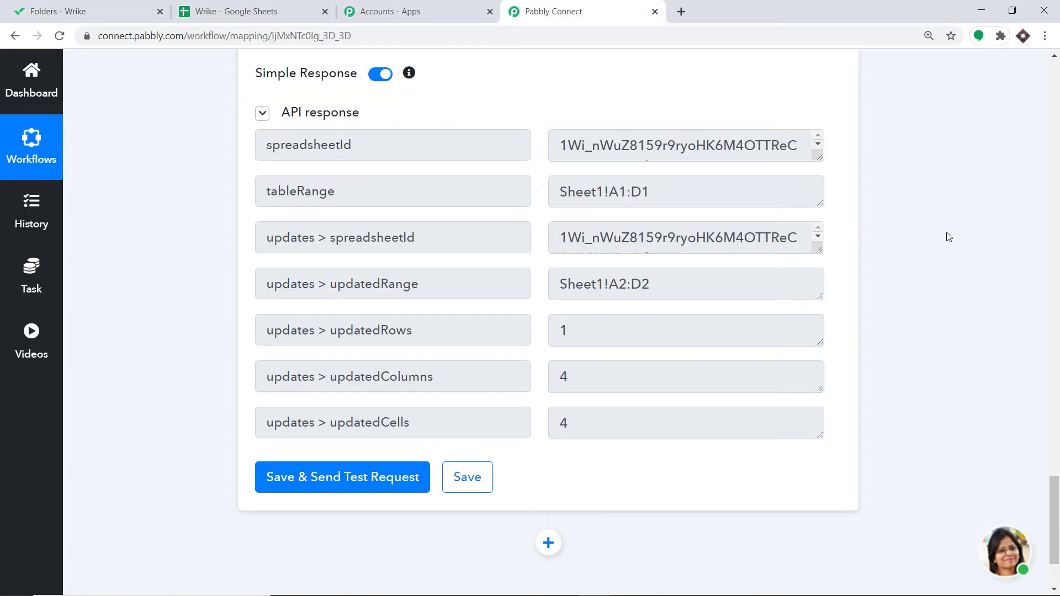
Step: Insert a Delay step between the Wrike trigger and the Get Specific Task action
left_click_drag(1054, 263, 1059, 88)
scroll(584, 303, "down", 10)
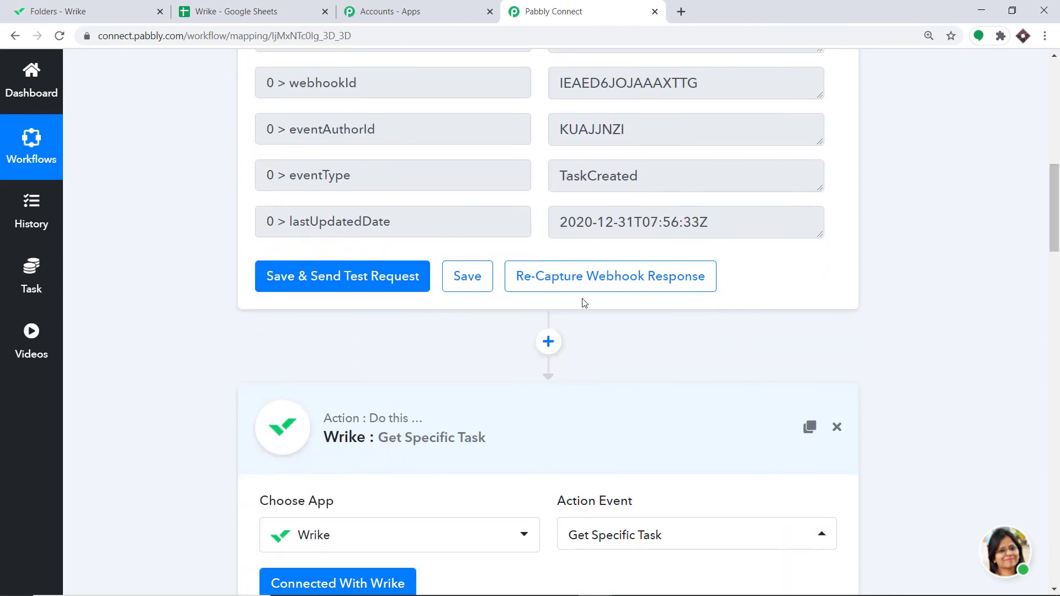
left_click(548, 343)
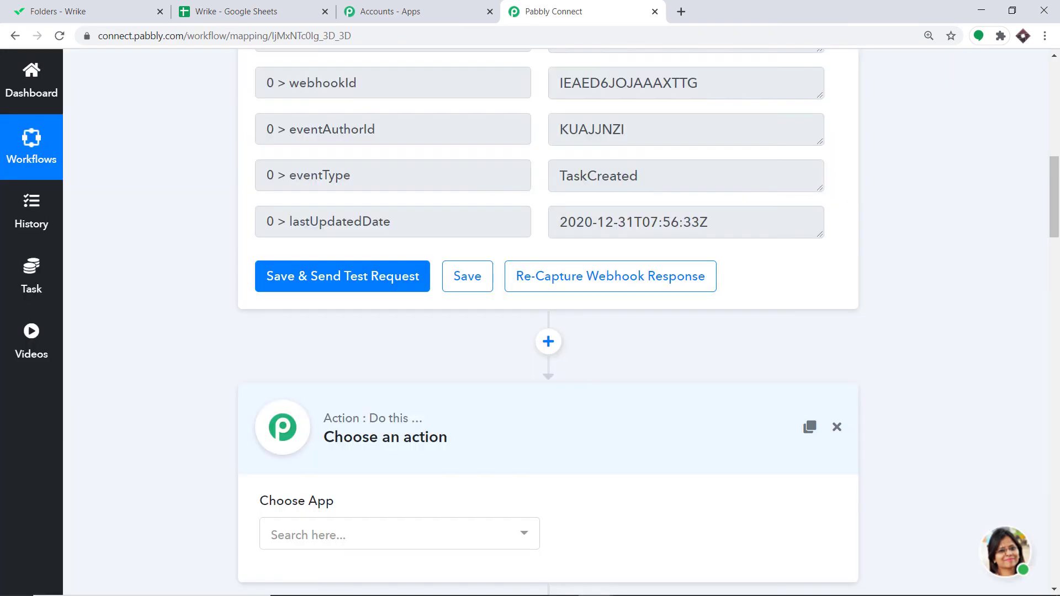
left_click_drag(1055, 198, 1055, 241)
left_click(386, 261)
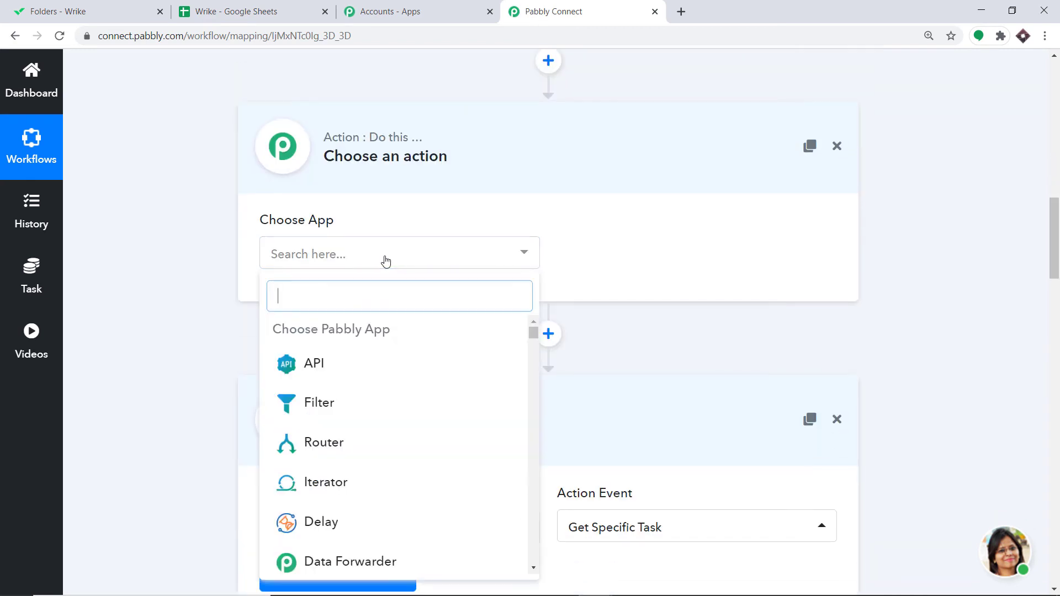
left_click(363, 526)
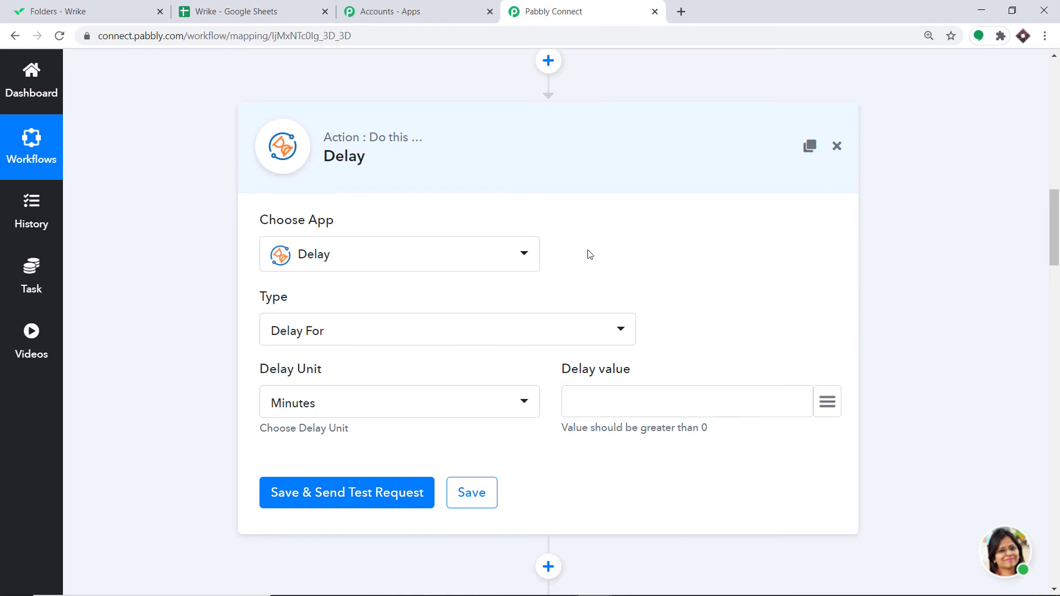
Step: Configure the Delay step to Delay For 1 minute and send a test request
left_click(312, 331)
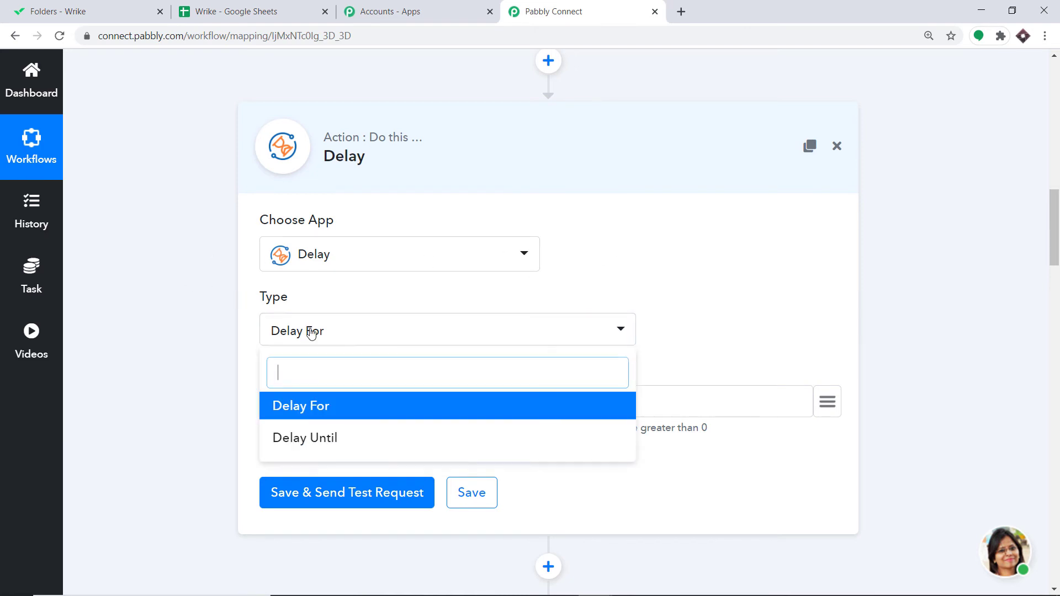
left_click(304, 409)
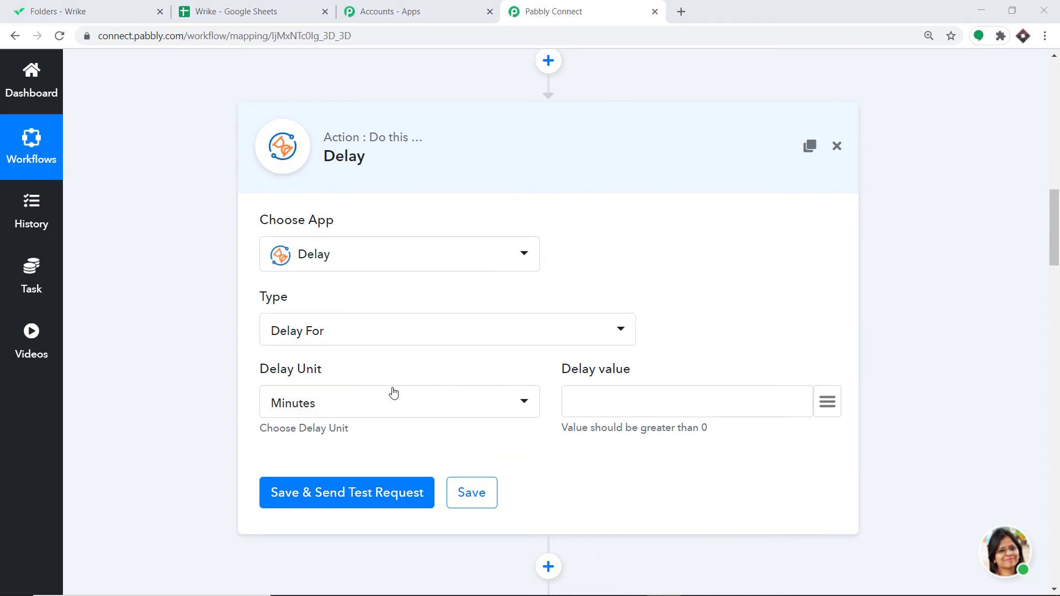
left_click(373, 411)
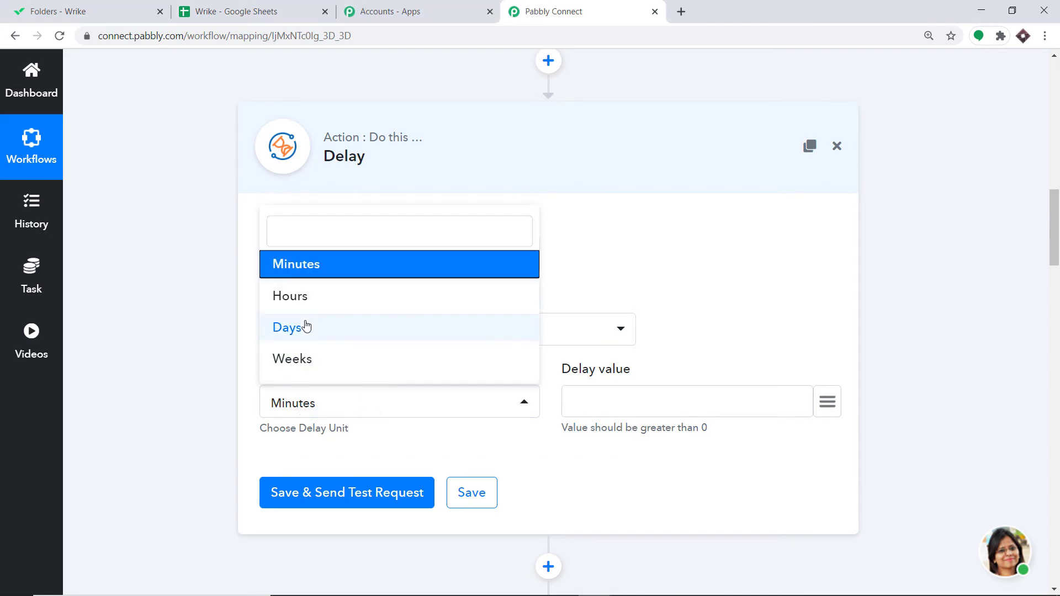
left_click(335, 271)
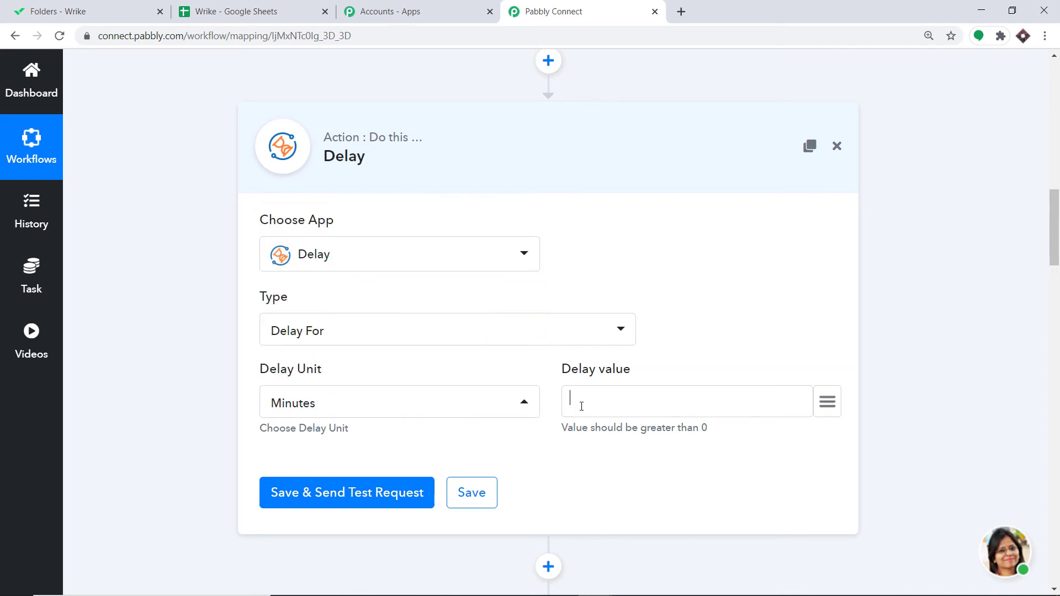
type("1")
left_click(366, 490)
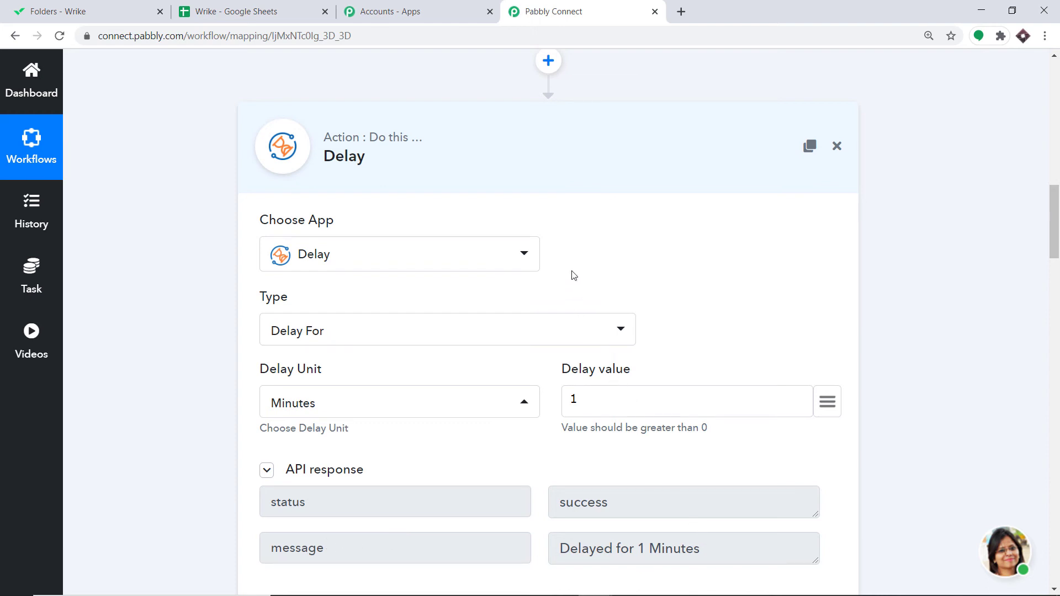
Step: Create a new Wrike task named Bronze Mining and open it
left_click(113, 7)
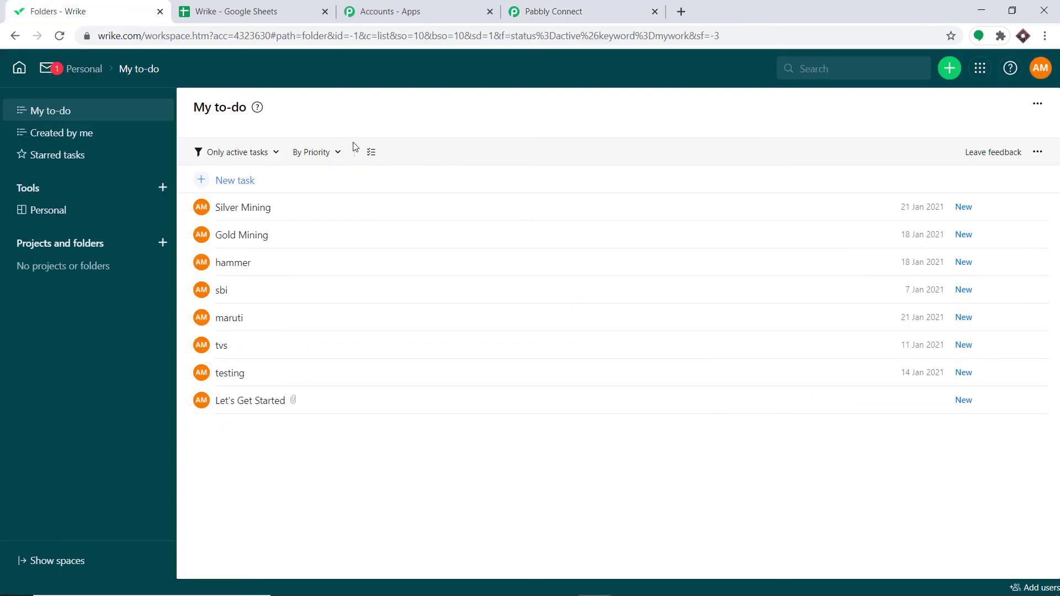
left_click(238, 181)
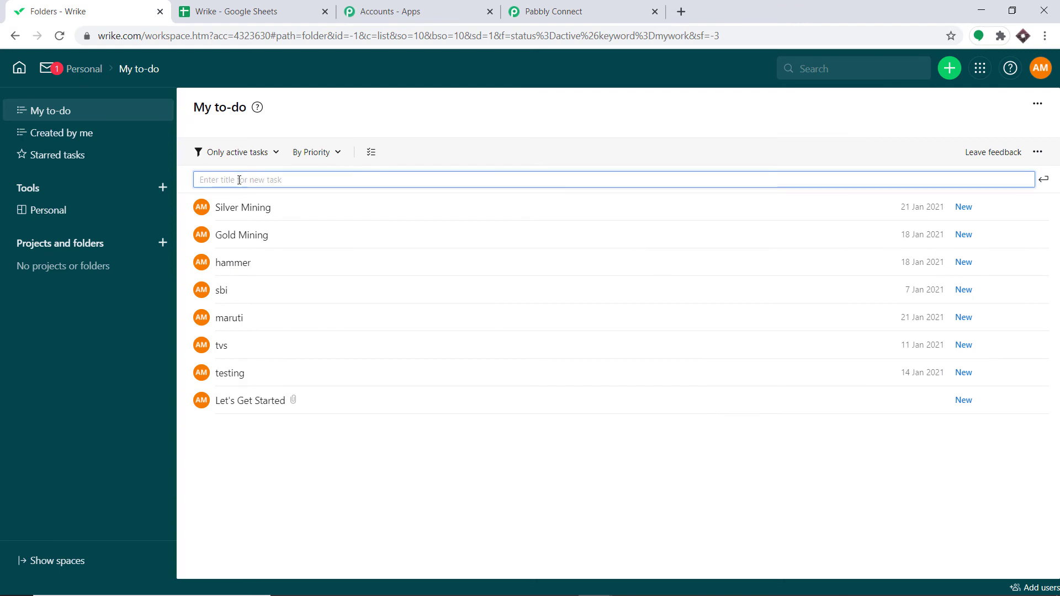
type("Bronze Mining")
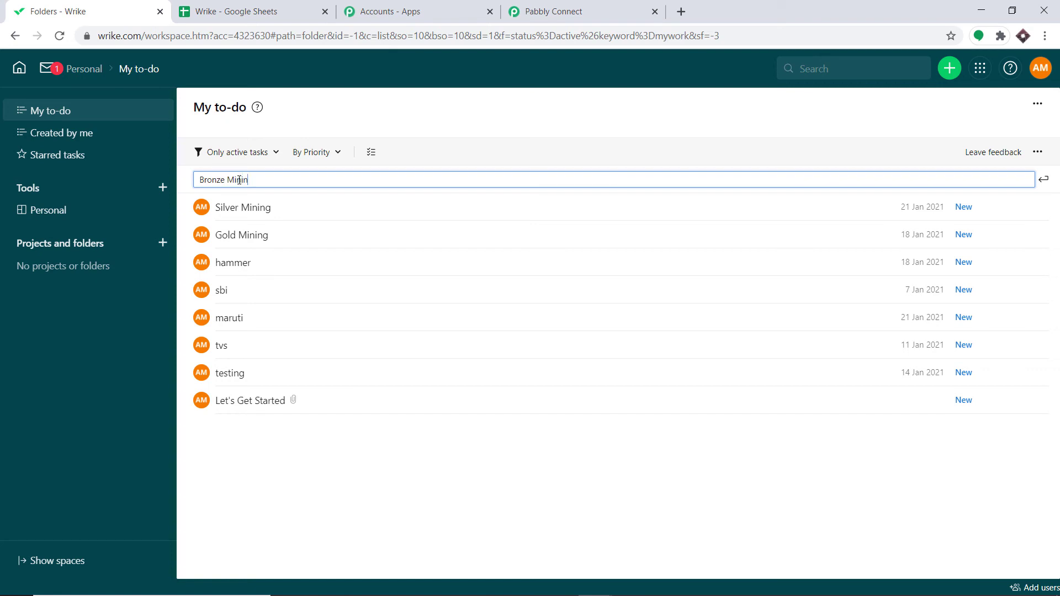
left_click(1043, 180)
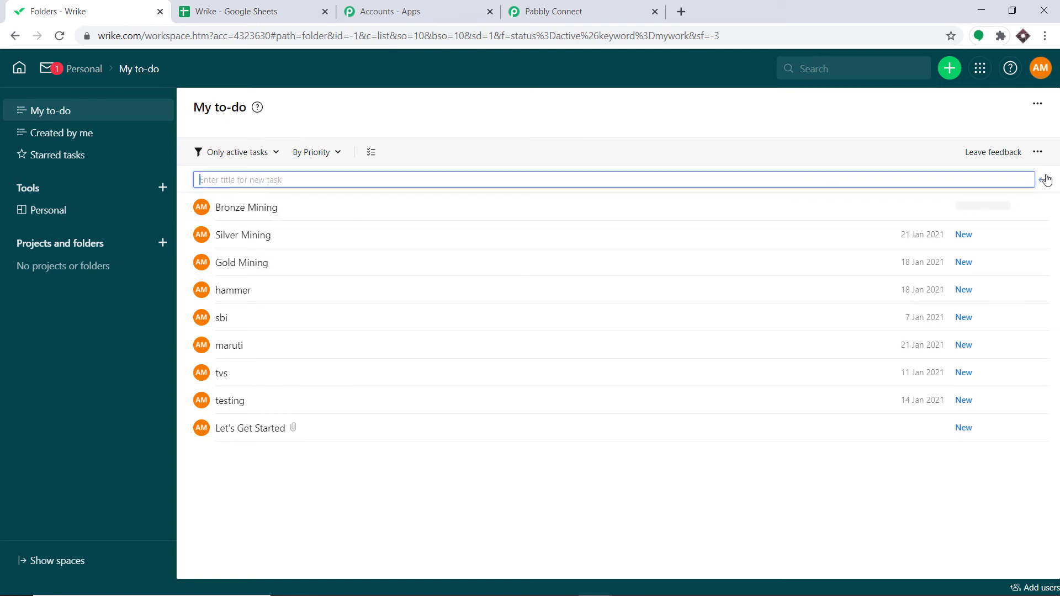
left_click(308, 205)
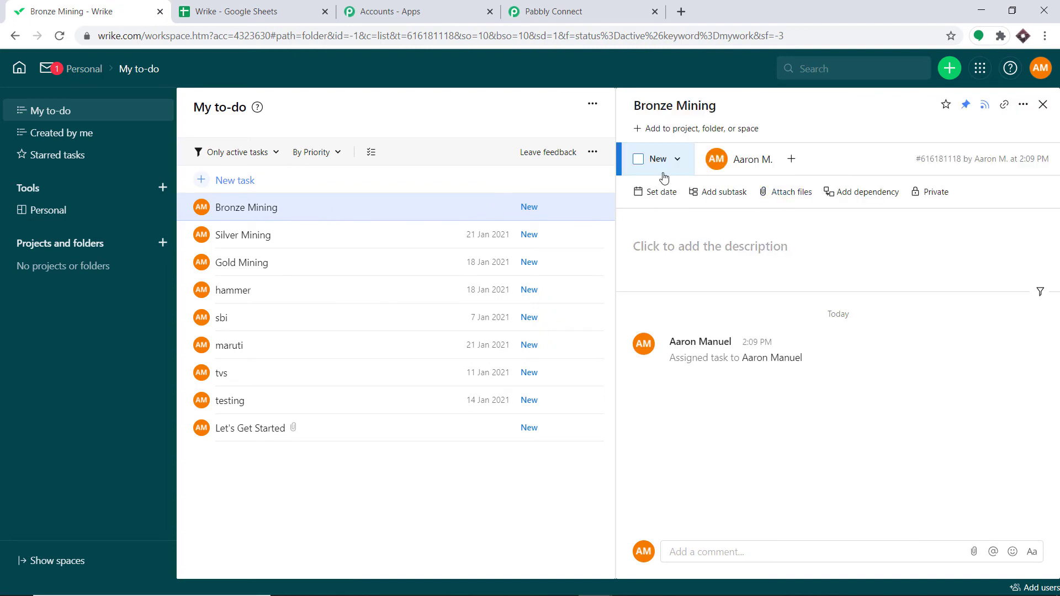
Step: Set the Bronze Mining task's dates from 31/12/2020 to 27/01/2021 and save them
left_click(652, 191)
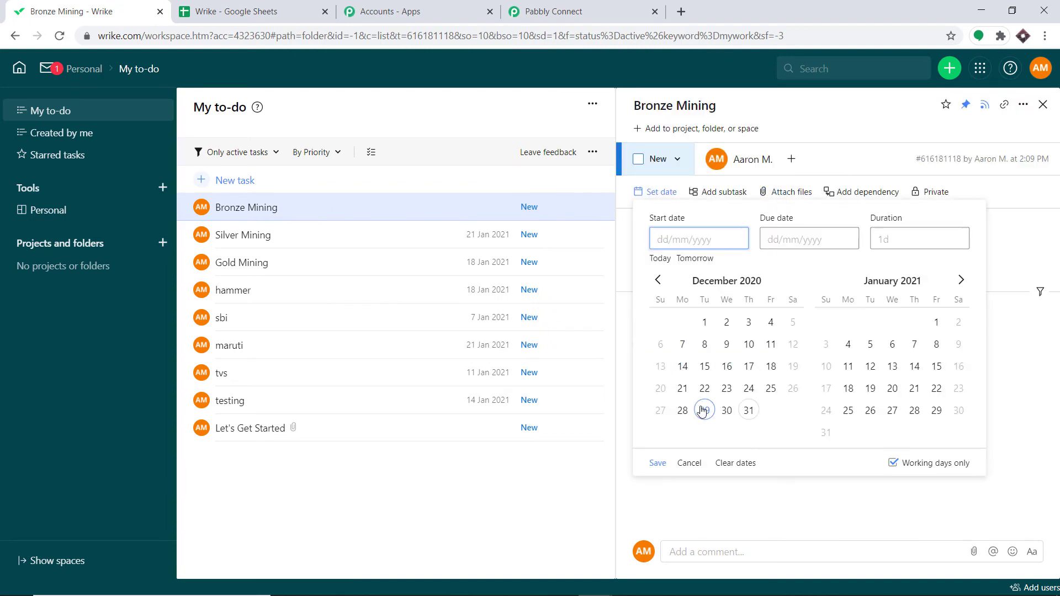
left_click(750, 411)
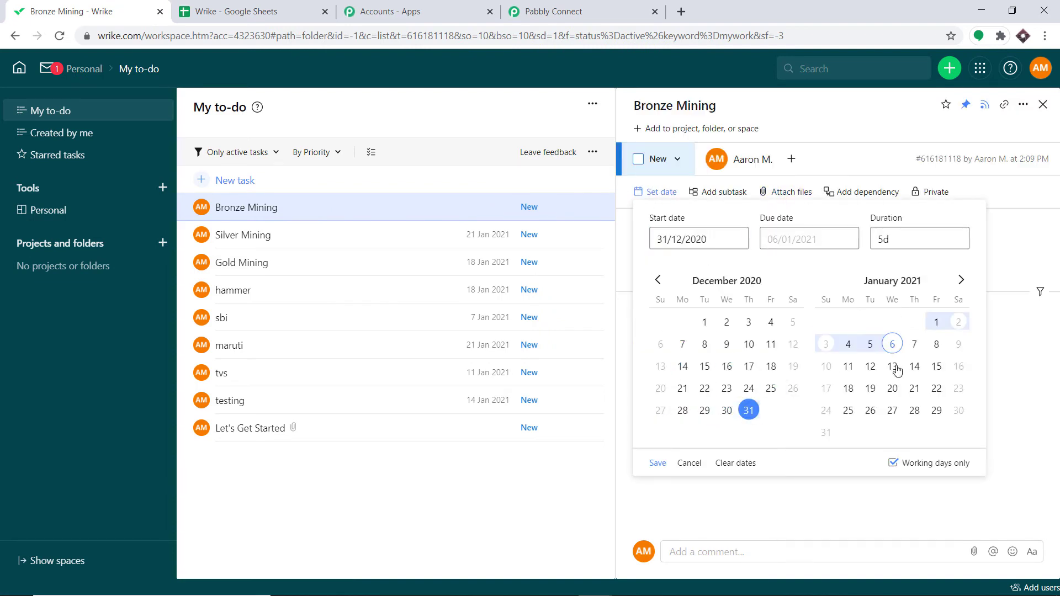
left_click(897, 409)
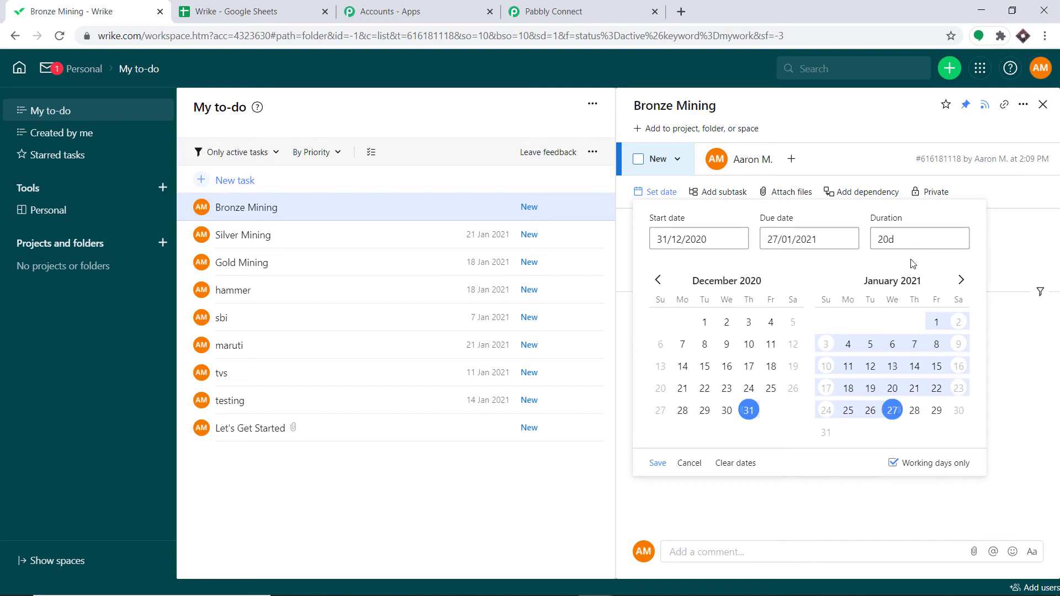
left_click(658, 464)
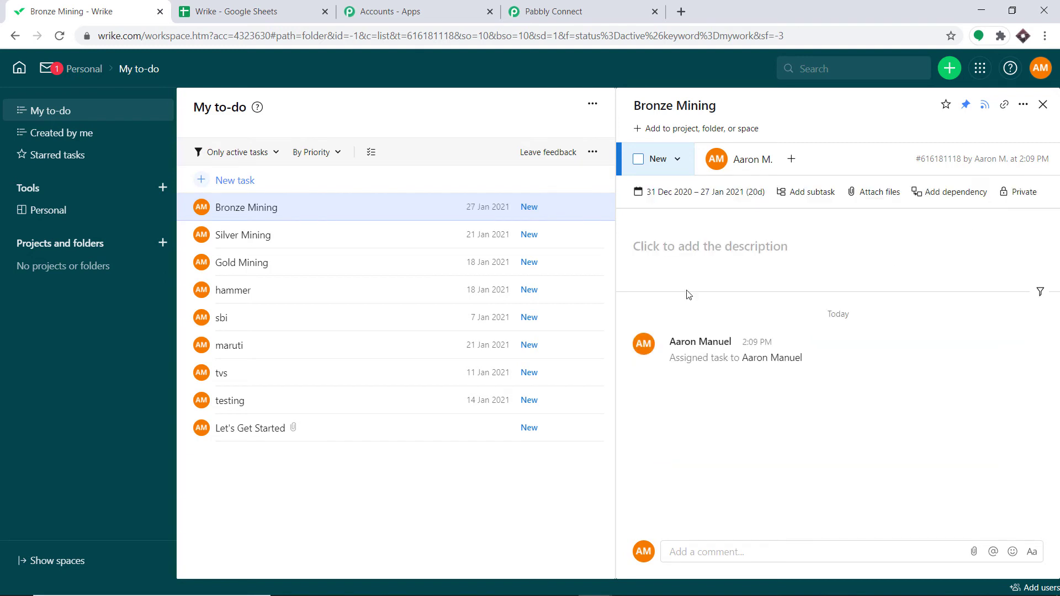
Step: Add the description "Bronze mining led to start of civilization" to the Bronze Mining task
left_click(691, 249)
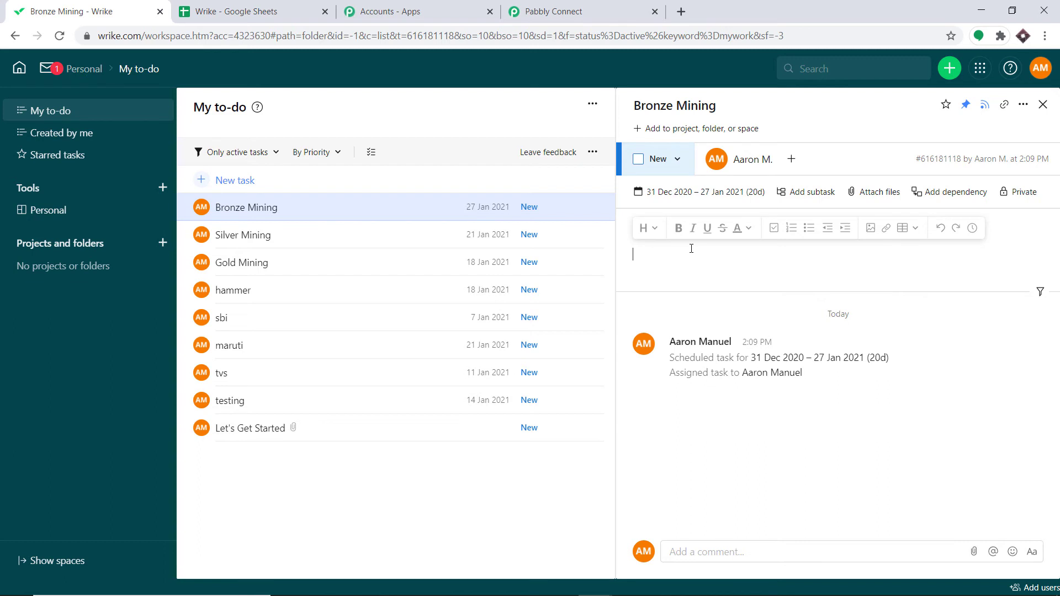
type("Bronze mining led to start of civilization")
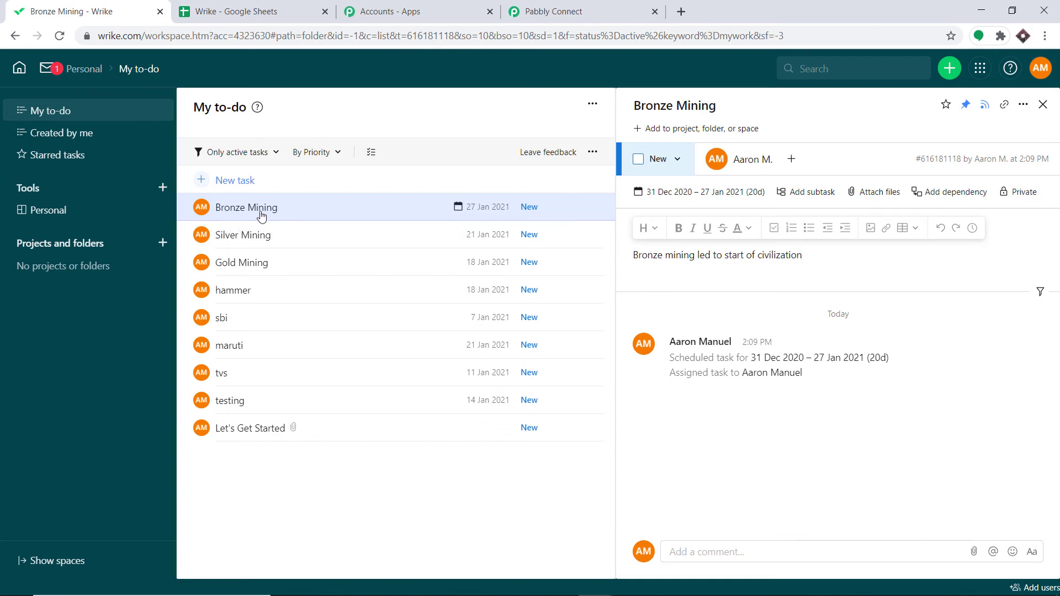
Step: Review the spreadsheet's new Bronze Mining row and resend the Delay step's test request
left_click(244, 4)
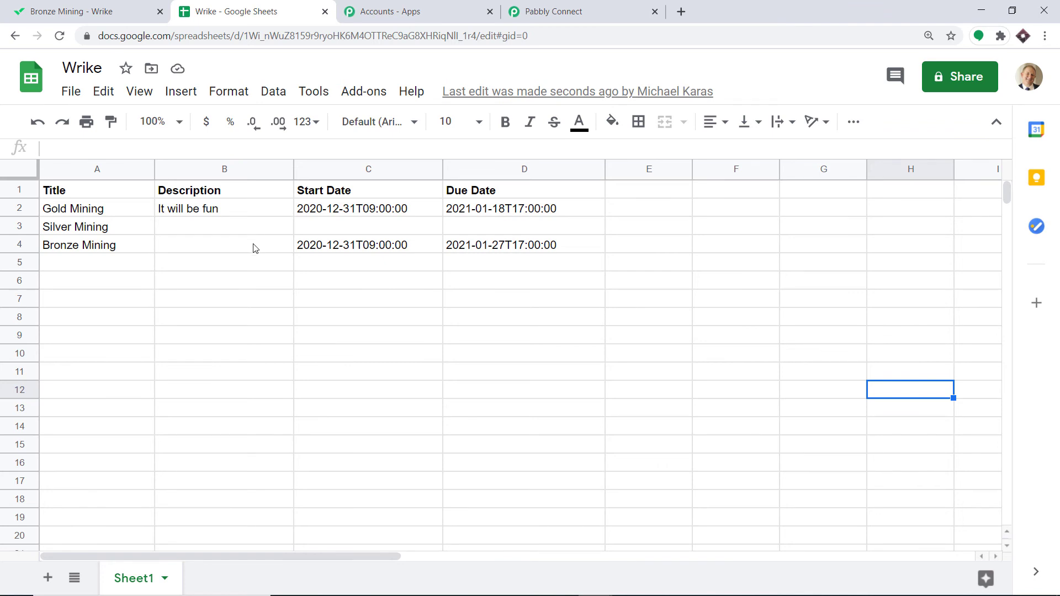
left_click(523, 9)
scroll(585, 328, "down", 1)
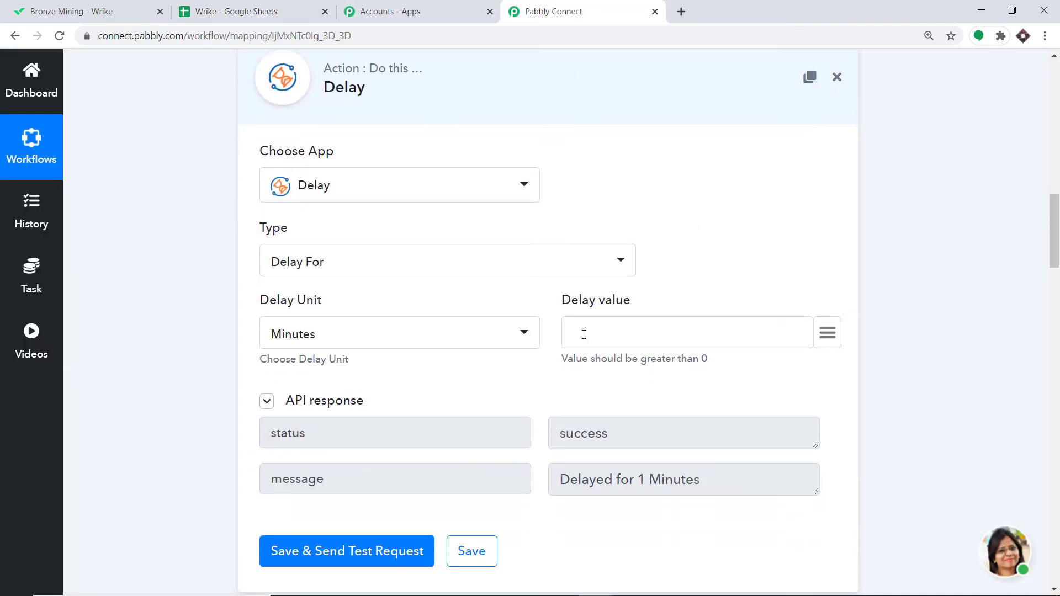
left_click(325, 549)
Step: Create a new Wrike task named Bitcoin Mining and open it
left_click(111, 11)
left_click(231, 177)
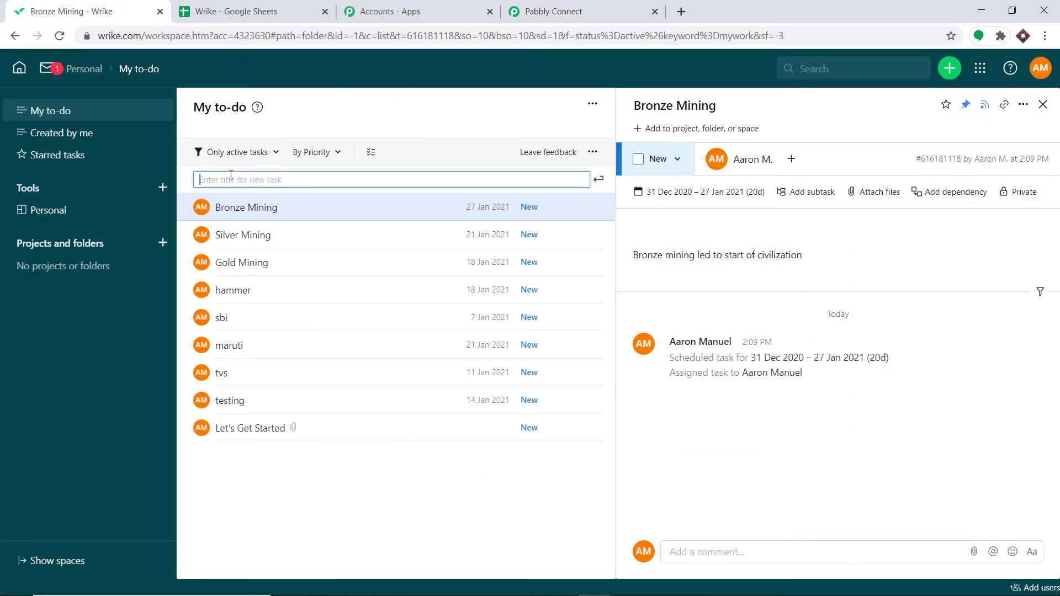
type("Bitcoin Mining")
left_click(599, 179)
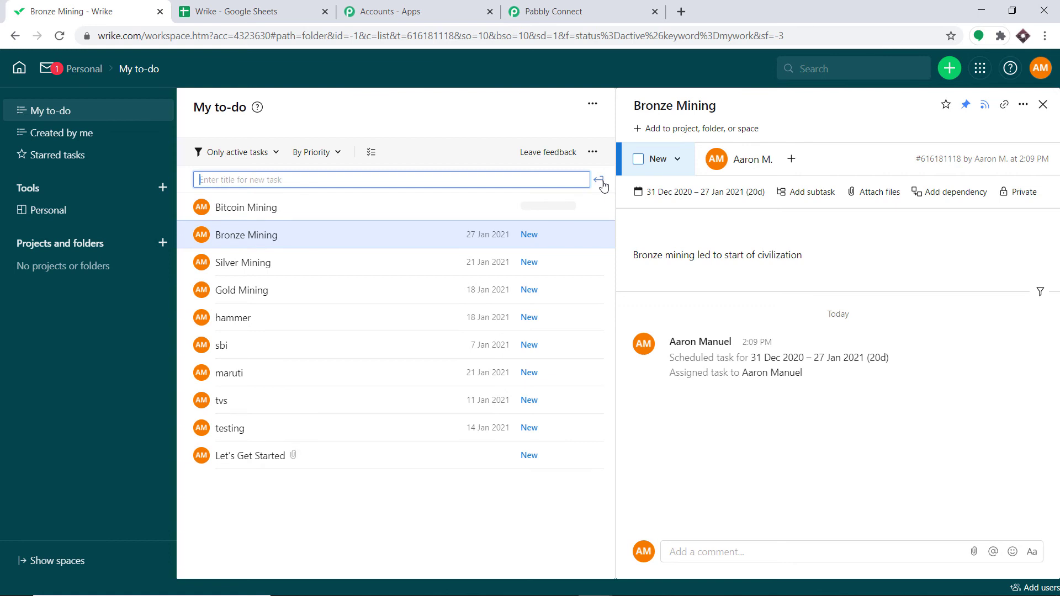
left_click(326, 210)
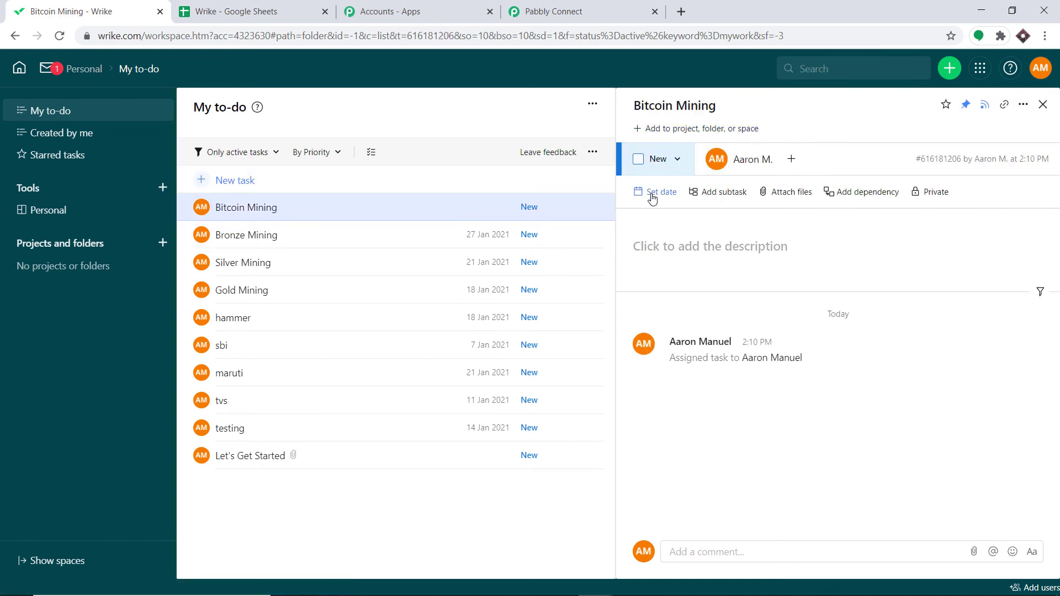
Step: Set the Bitcoin Mining task's dates from 31/12/2020 to 19/01/2021 and save them
left_click(652, 193)
left_click(749, 411)
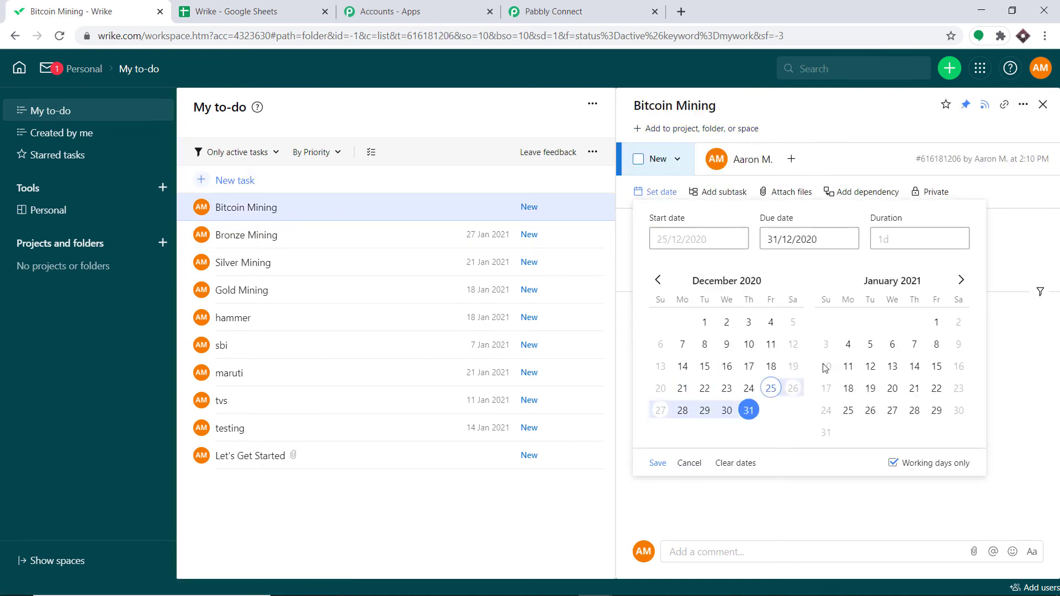
left_click(870, 388)
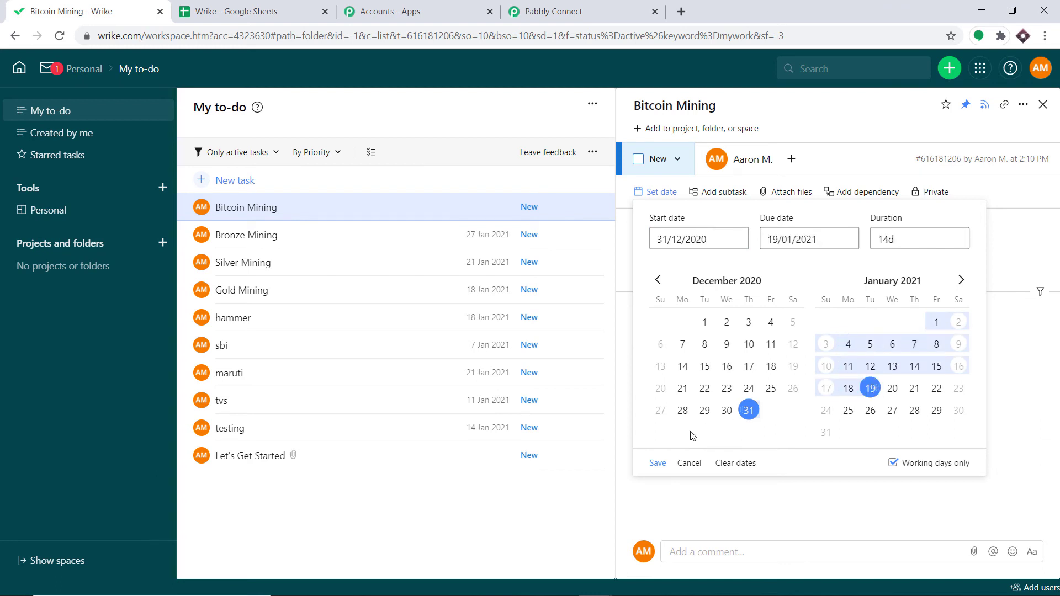
left_click(657, 463)
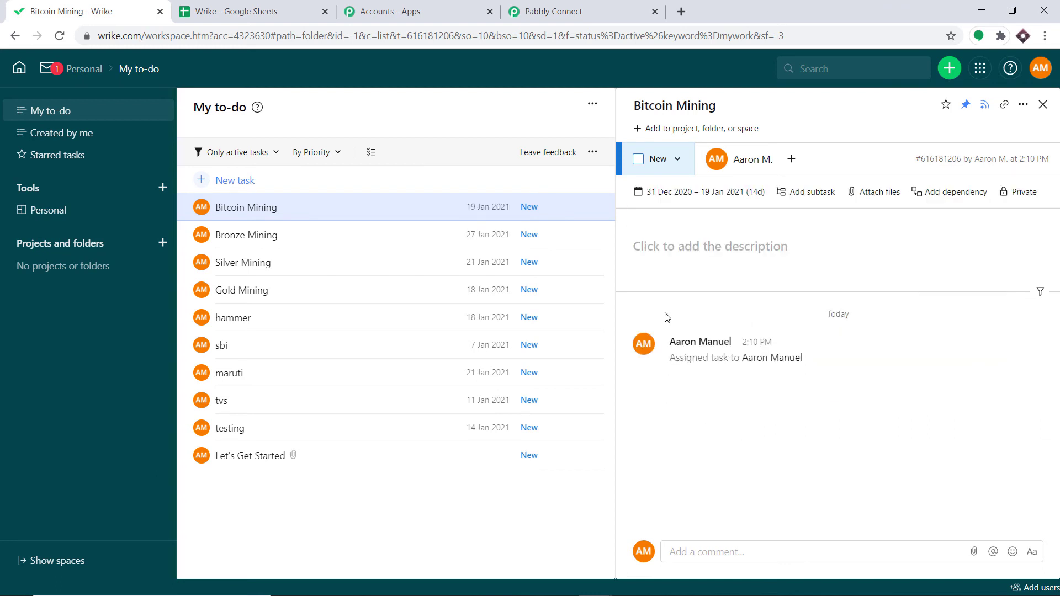
Step: Add the description "Bitcoin Mining is for millennials" to the task, correcting the spelling of millennials
left_click(665, 246)
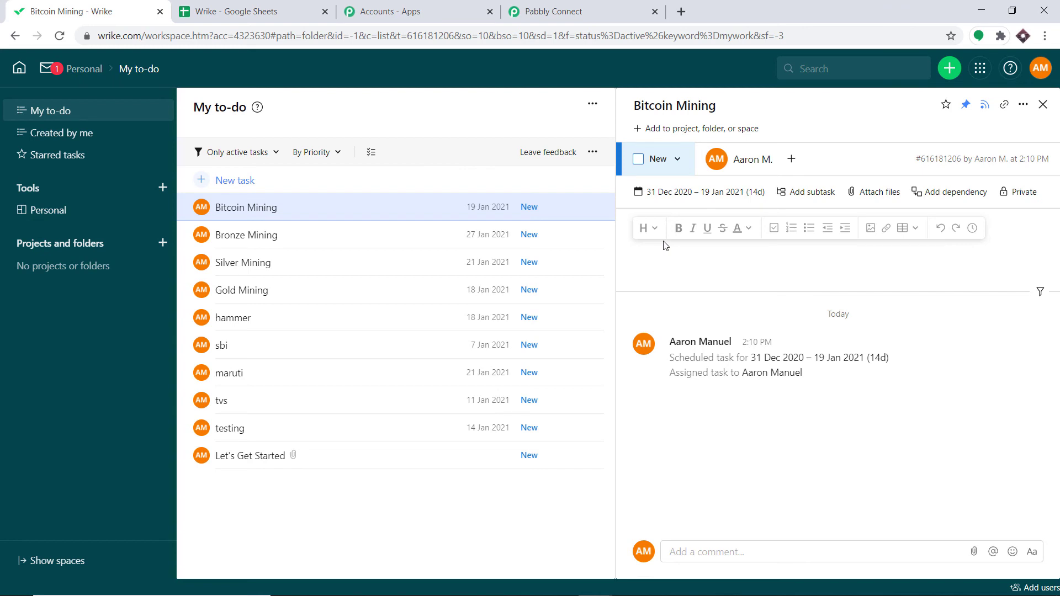
type("Like")
type("Bitcoin Min")
type("ing")
type(" is for")
type(" mille")
type("nials")
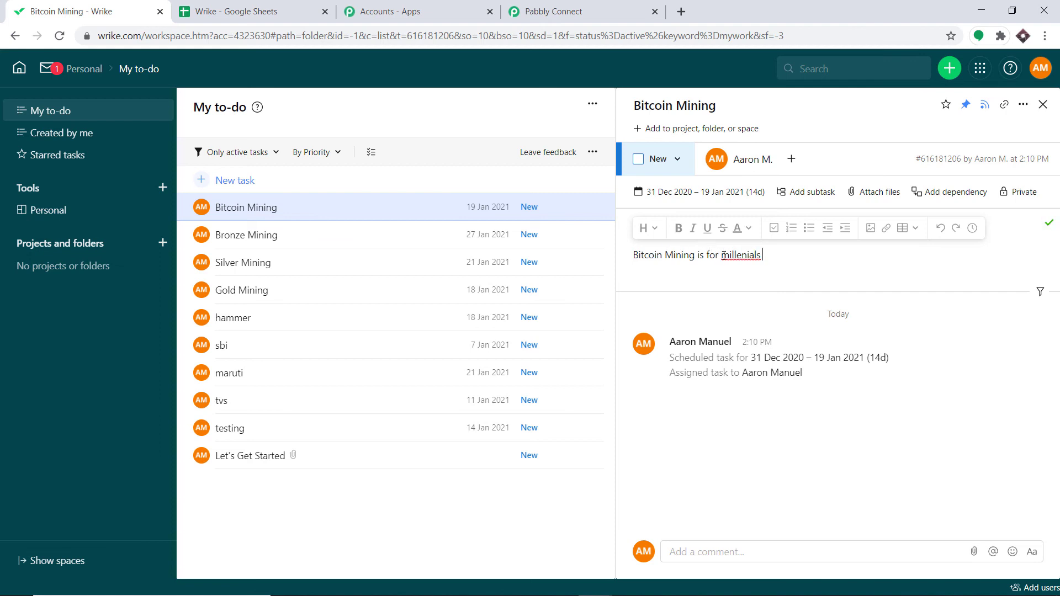
right_click(723, 255)
left_click(751, 334)
Step: Widen the spreadsheet's Description column to read the Bitcoin Mining row
left_click(266, 13)
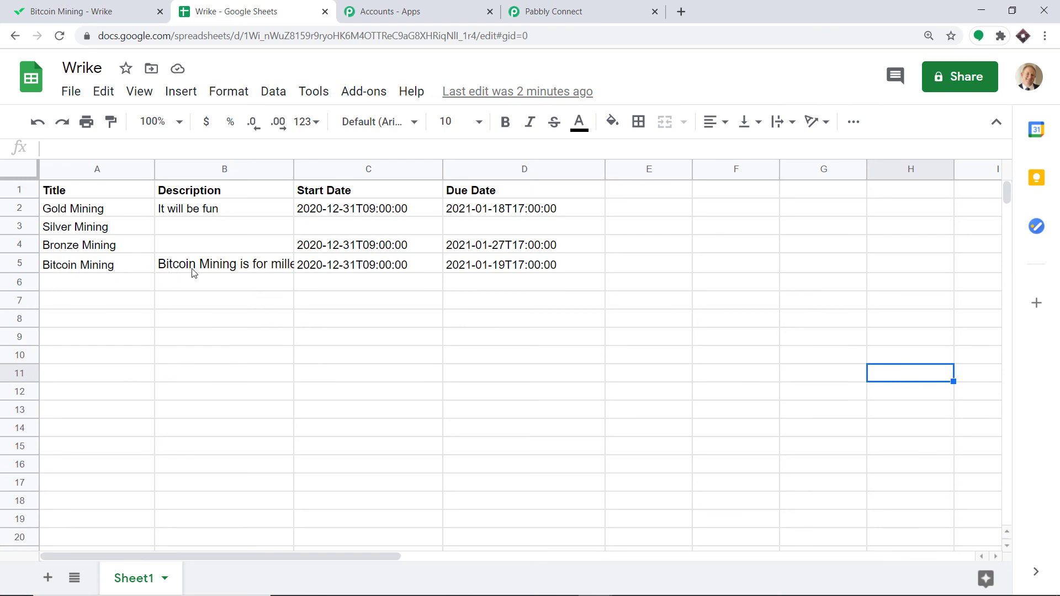
left_click_drag(293, 169, 351, 171)
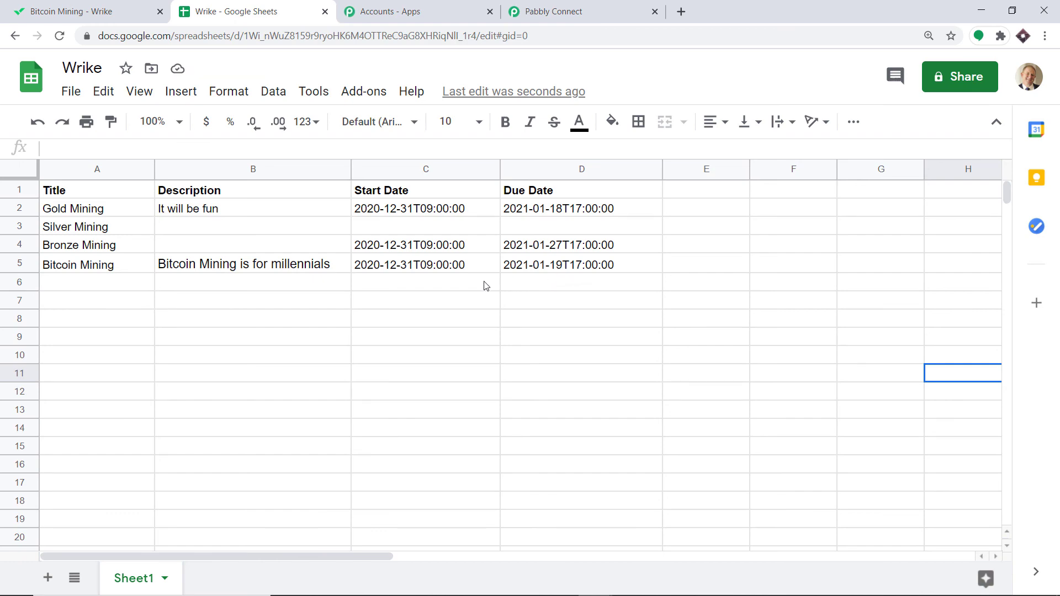
Step: Create a new Wrike task named Uranium Mining and open it
left_click(70, 11)
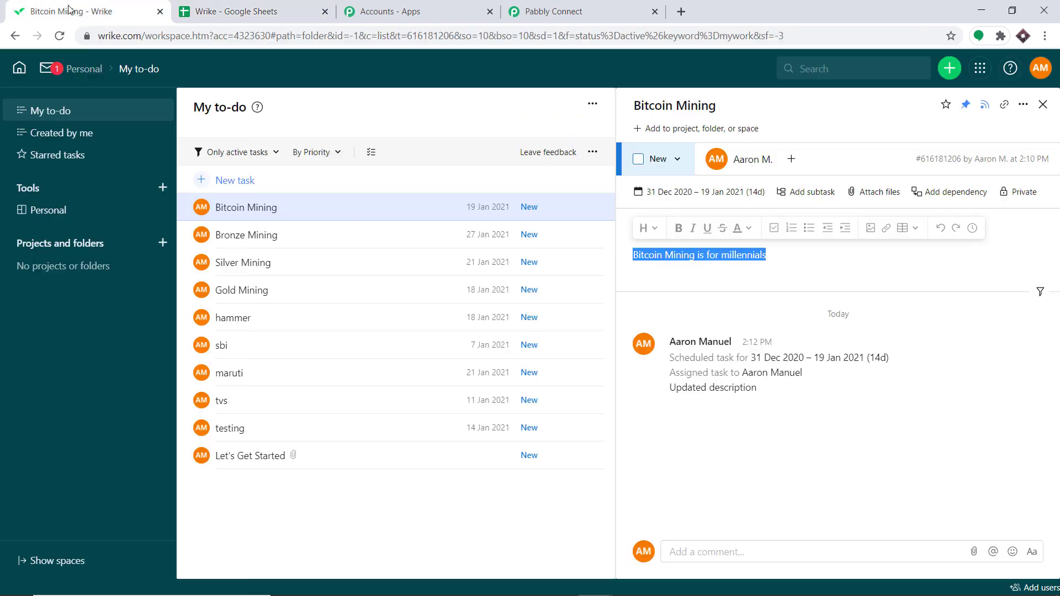
left_click(227, 180)
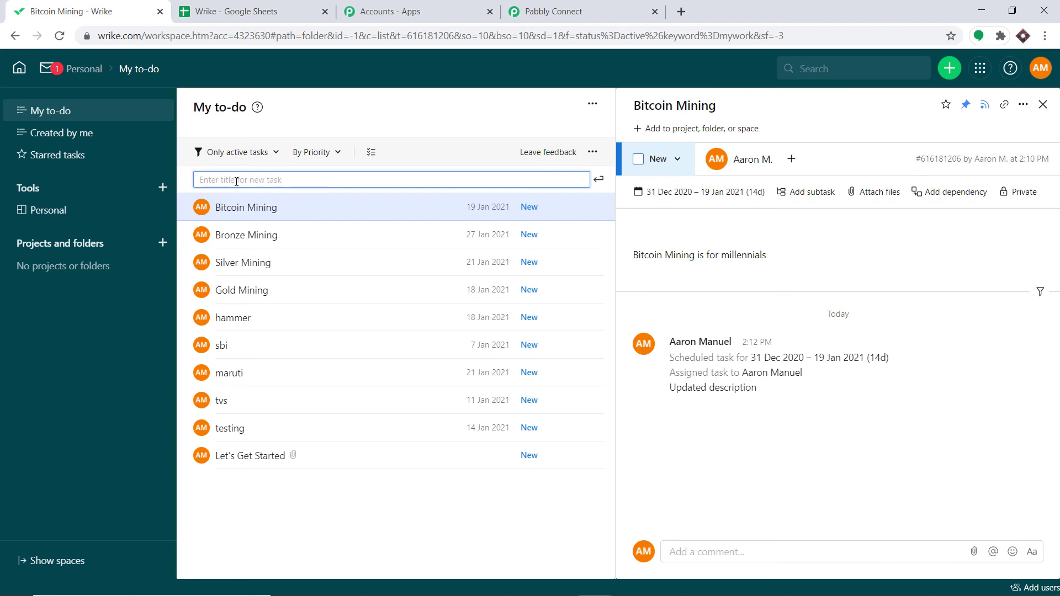
type("T")
key("BackSpace")
key("BackSpace")
type("Ur")
left_click(598, 183)
left_click(332, 210)
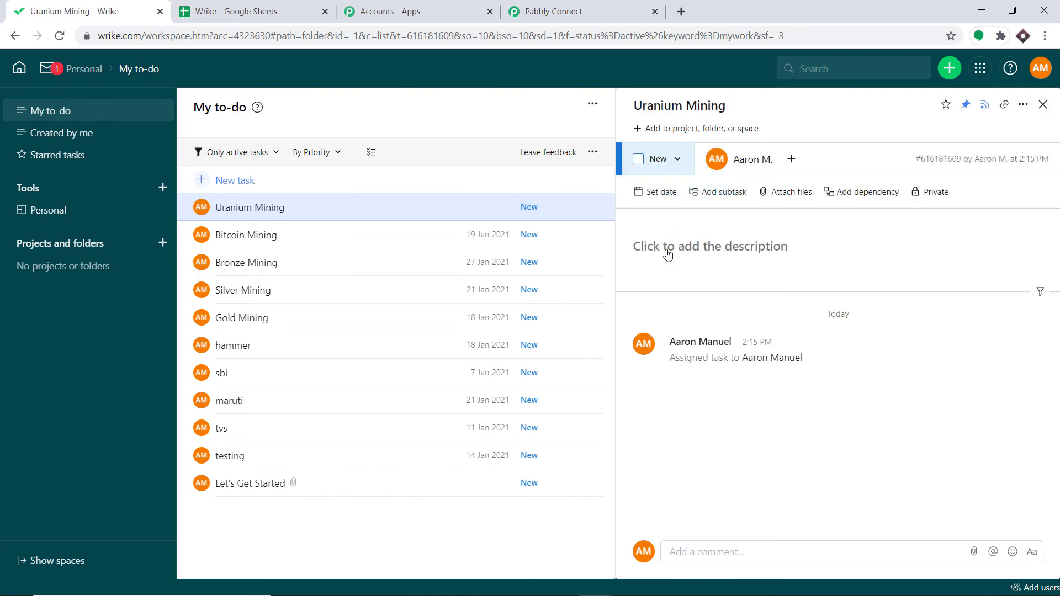
Step: Enter the description "Uranium is radioactiv" for the Uranium Mining task
left_click(667, 250)
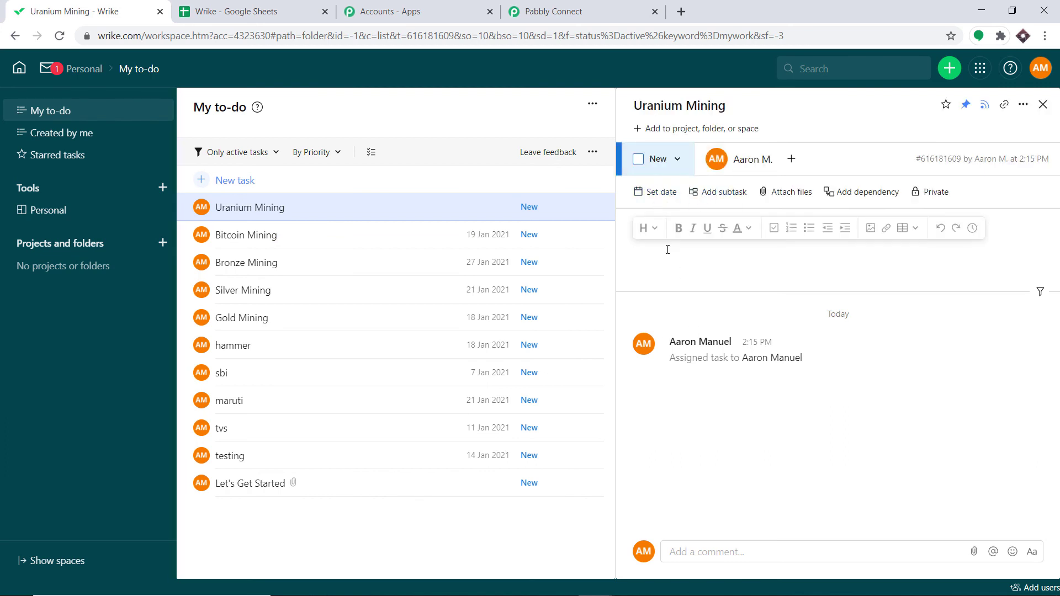
type("Uranium is radioactive")
Step: Set the Uranium Mining task's dates to start 31/12/2020 and end 20/01/2021, and save them
left_click(658, 192)
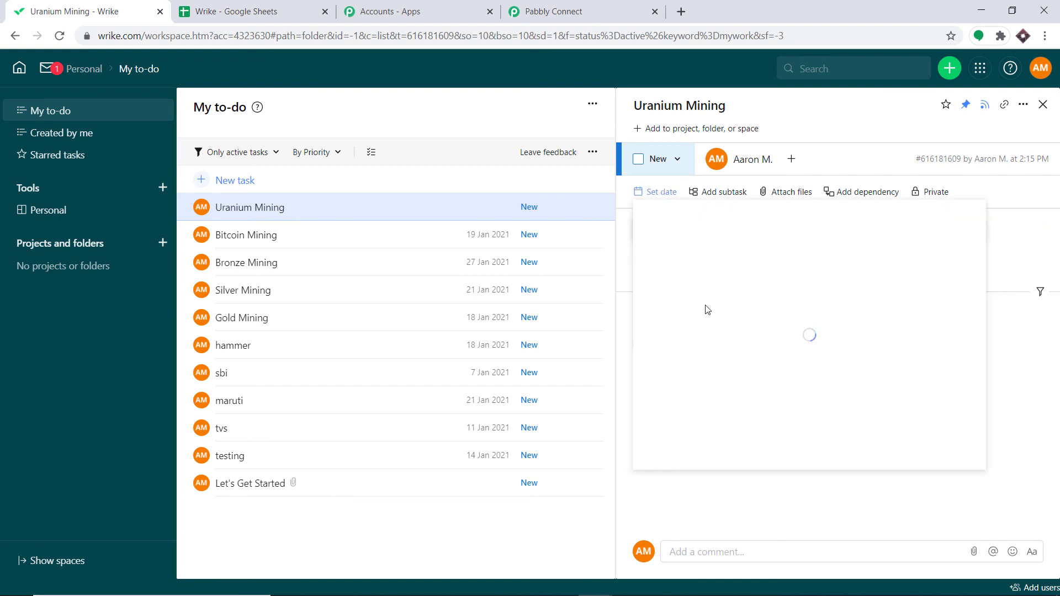
left_click(704, 388)
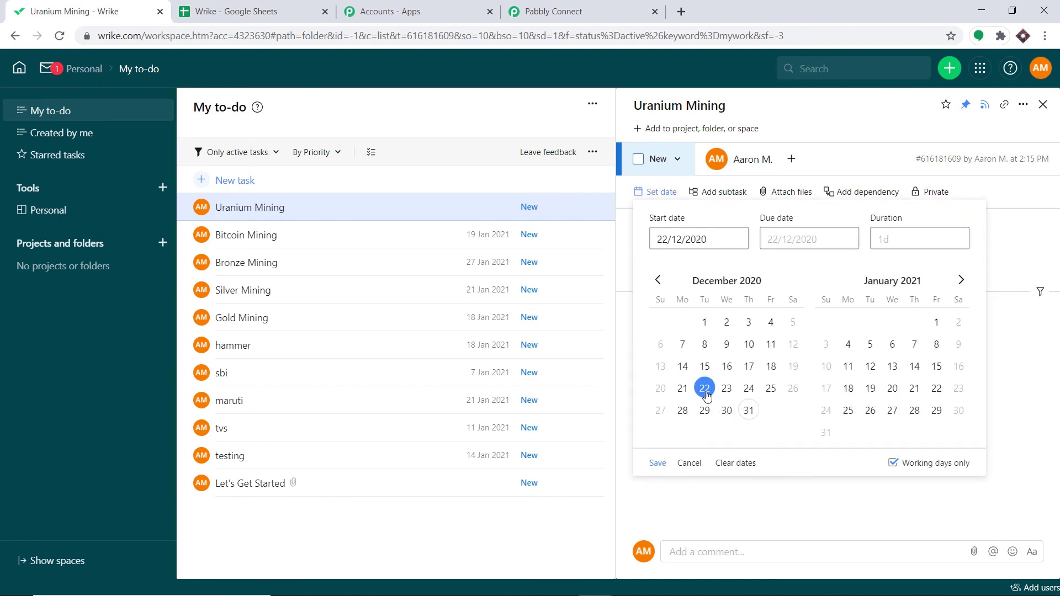
left_click(749, 410)
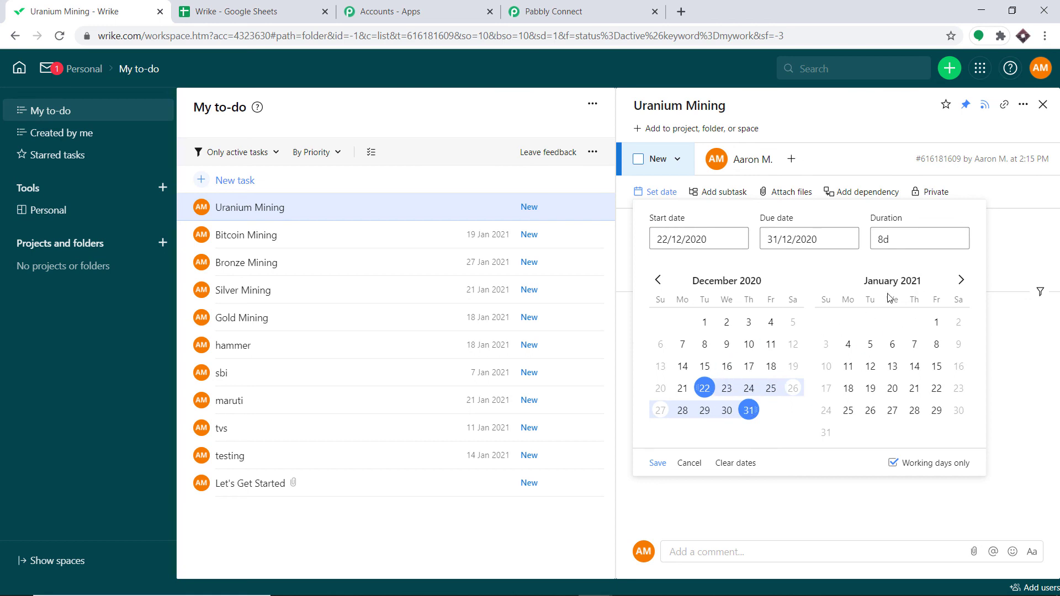
left_click(895, 388)
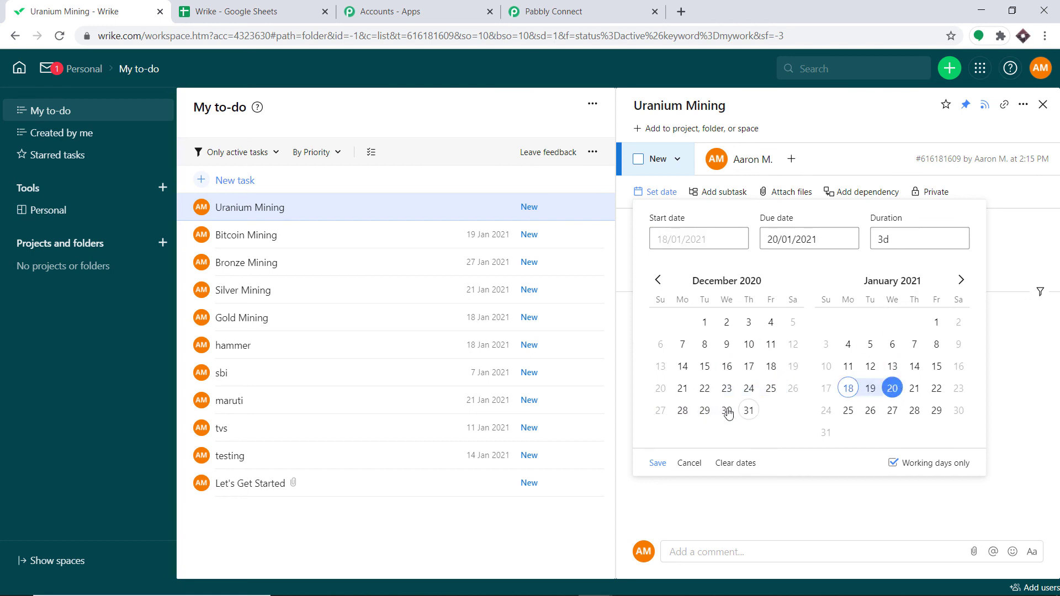
left_click(752, 410)
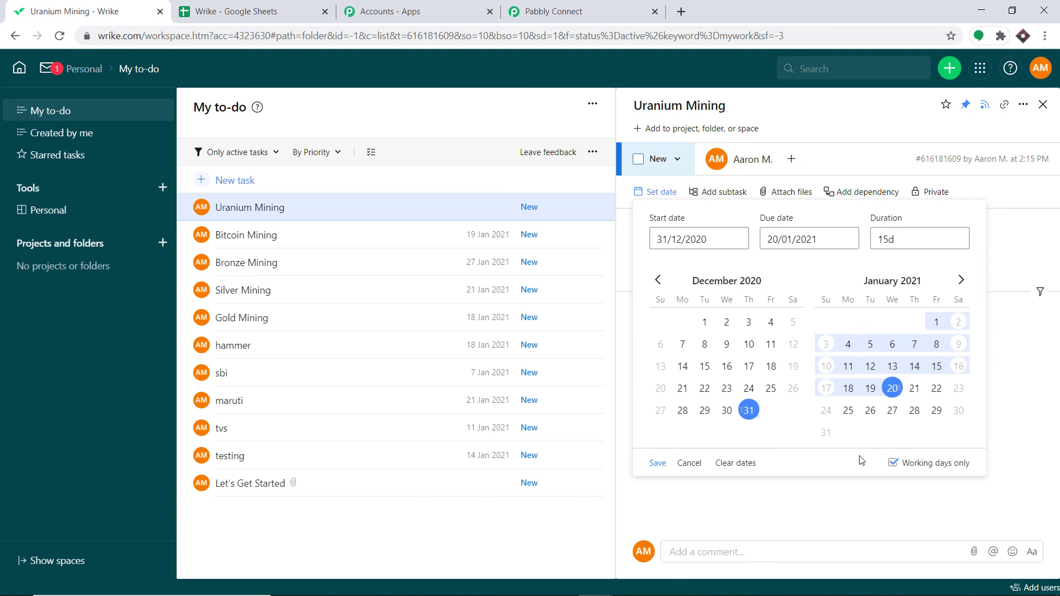
left_click(653, 464)
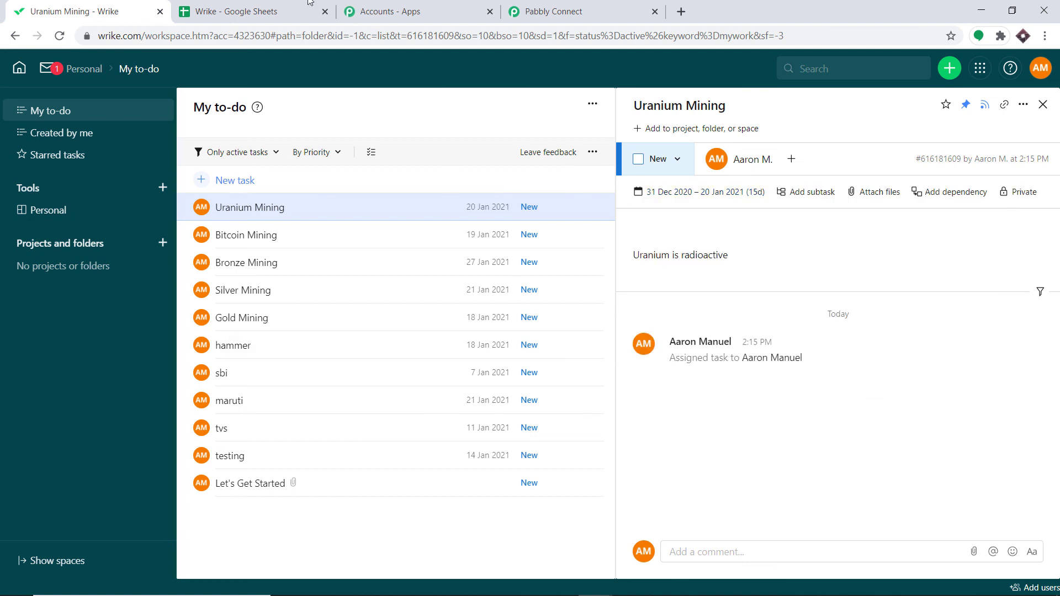
Step: Switch to the Wrike spreadsheet and reload it to check for the new Uranium Mining row
left_click(253, 7)
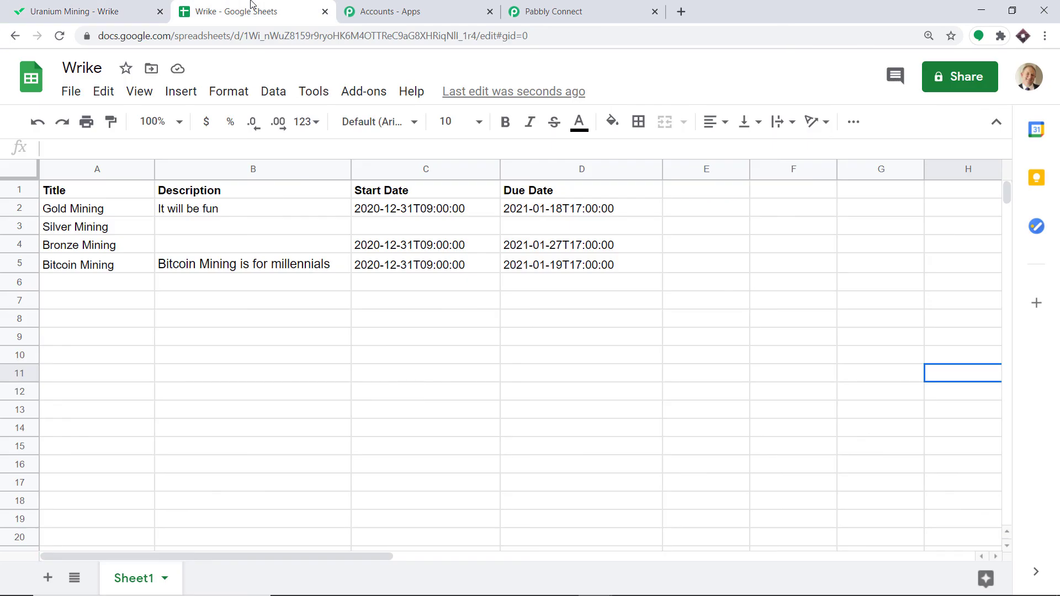
left_click(64, 36)
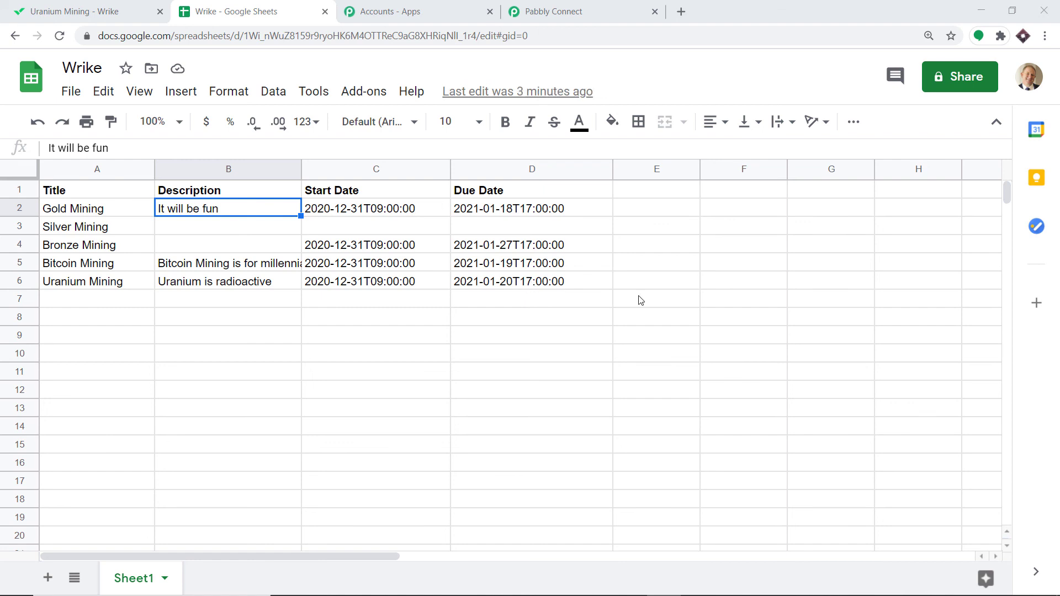
Step: In the Pabbly Connect workflow, collapse the trigger, Delay and Get Specific Task panels to review the whole workflow
left_click(596, 11)
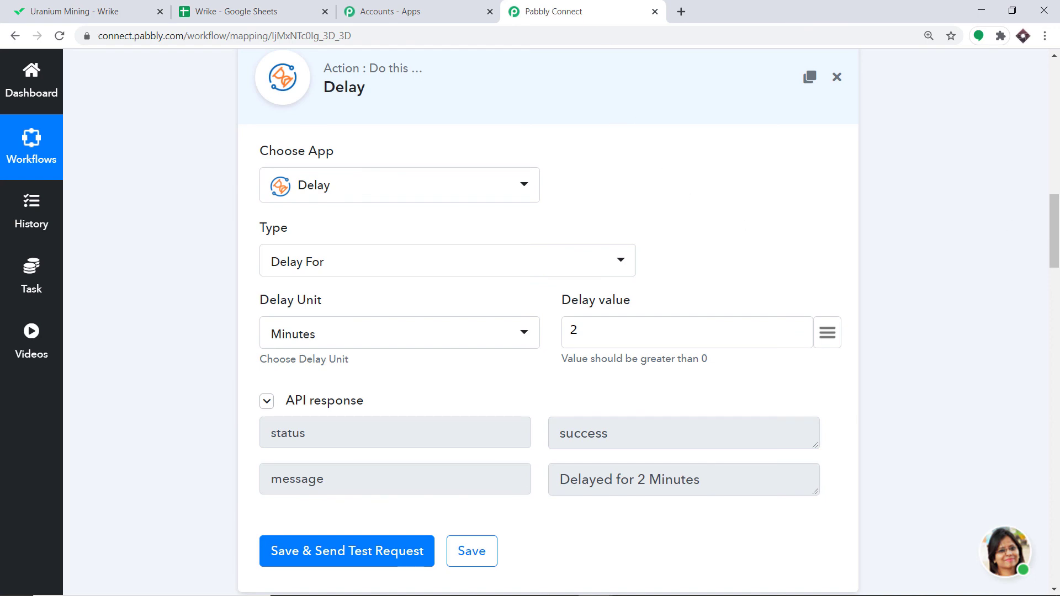
scroll(1057, 174, "up", 1)
left_click_drag(1059, 175, 1059, 69)
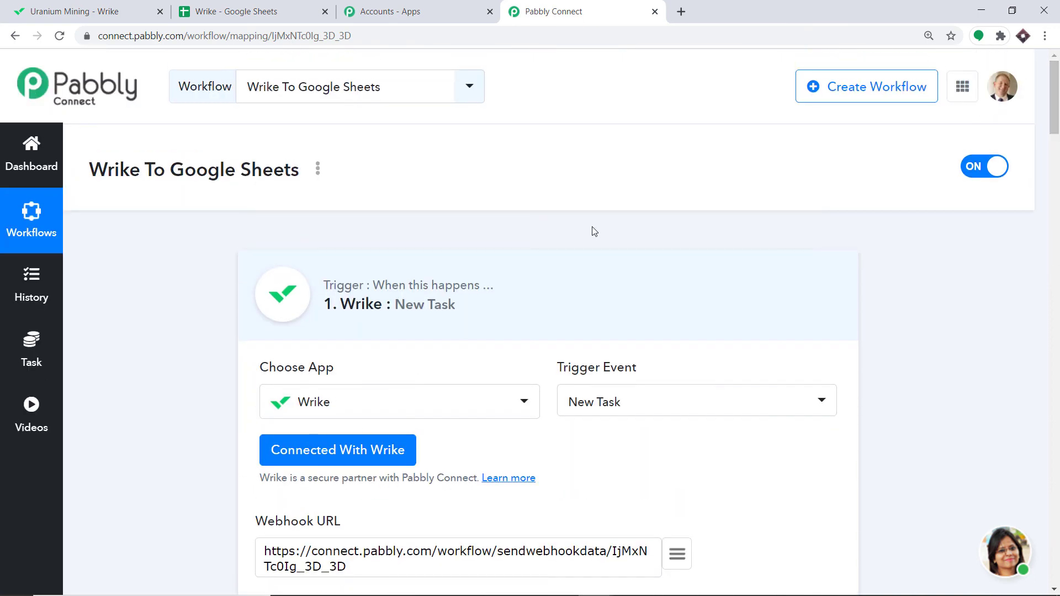
left_click(474, 283)
scroll(478, 142, "down", 5)
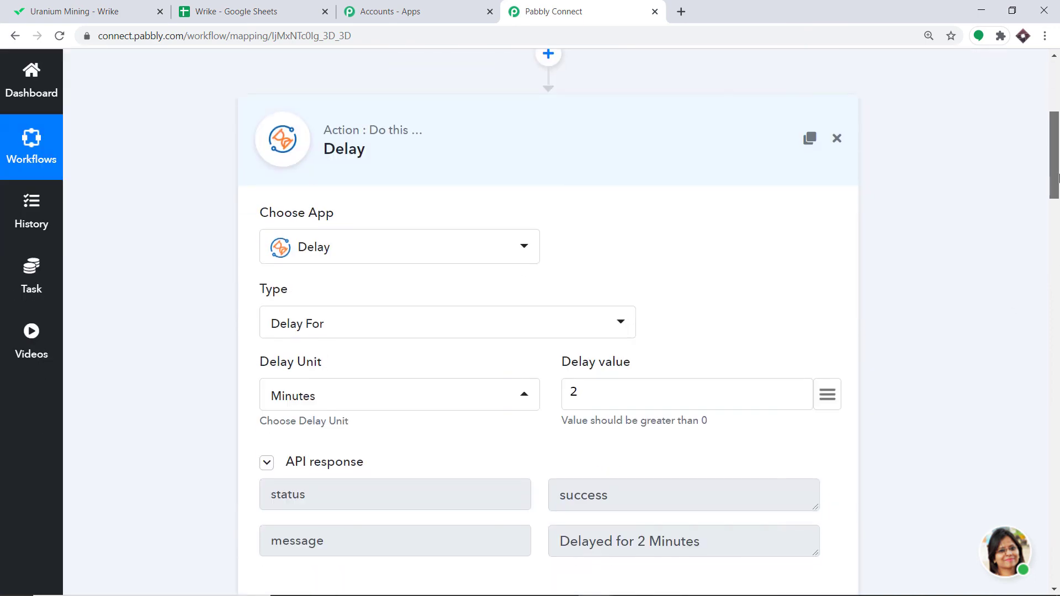
left_click(478, 142)
scroll(530, 137, "down", 2)
left_click(530, 137)
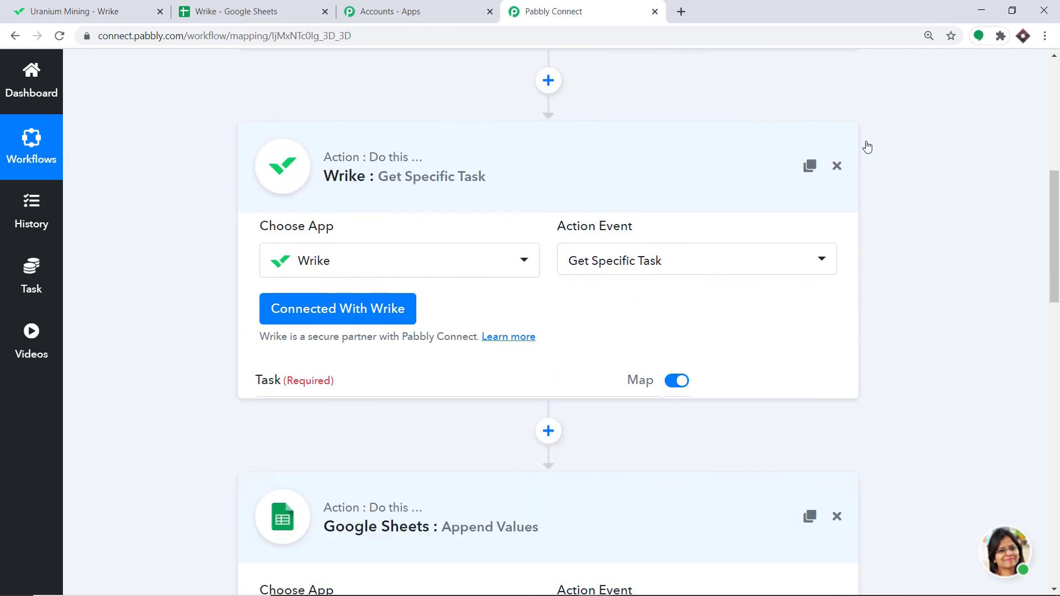
scroll(1059, 211, "down", 2)
left_click(435, 185)
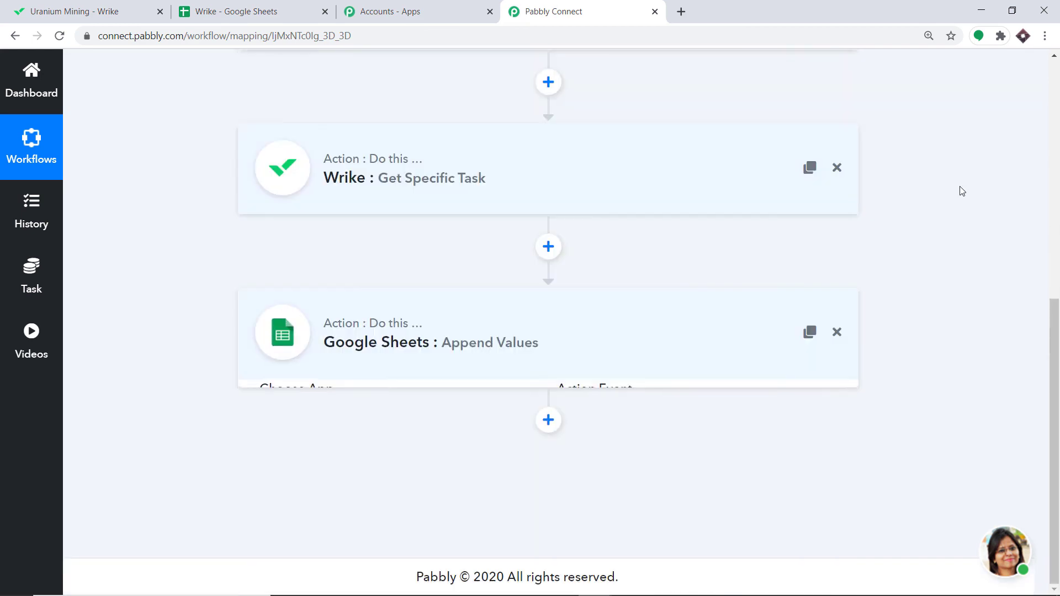
left_click_drag(1059, 362, 1054, 241)
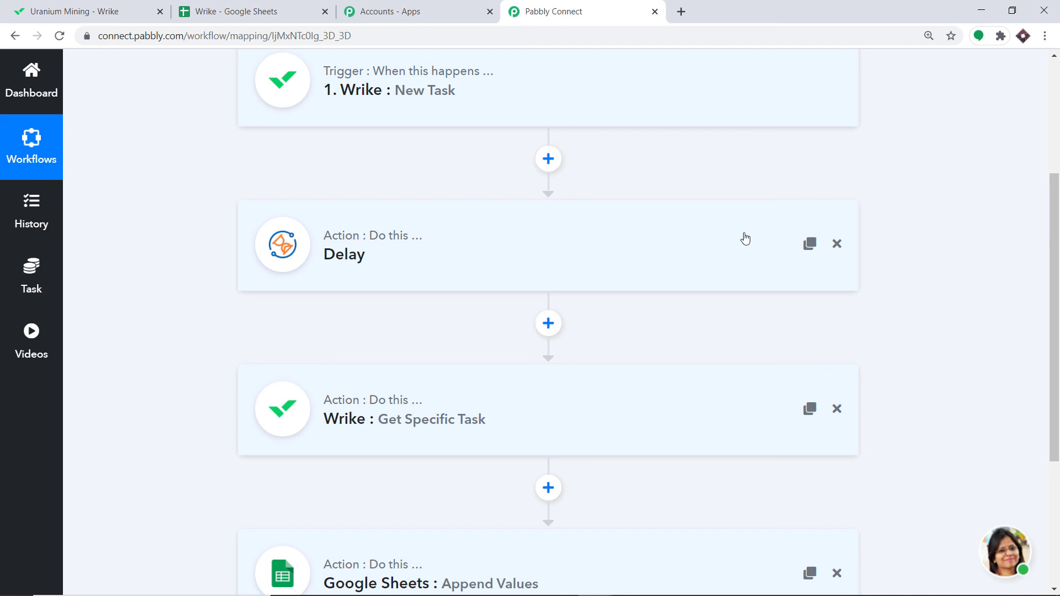
scroll(727, 249, "down", 3)
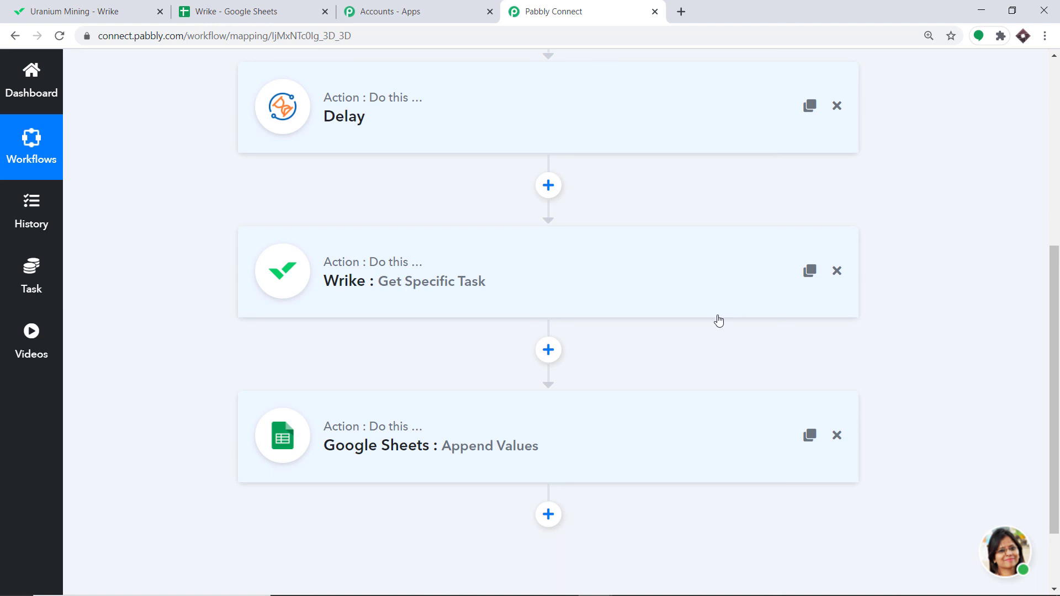
scroll(717, 319, "down", 3)
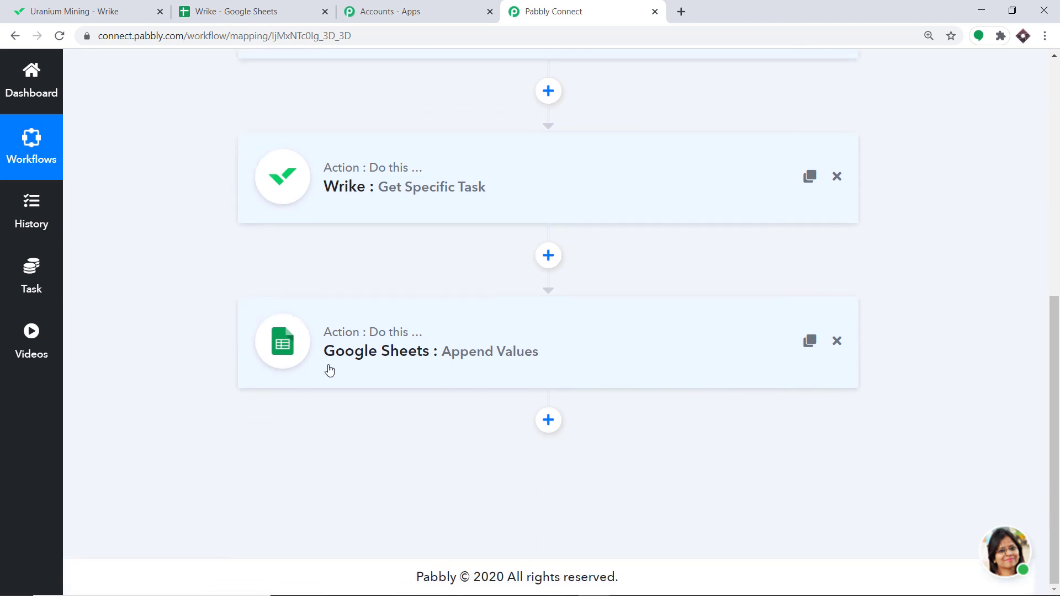
scroll(429, 359, "up", 8)
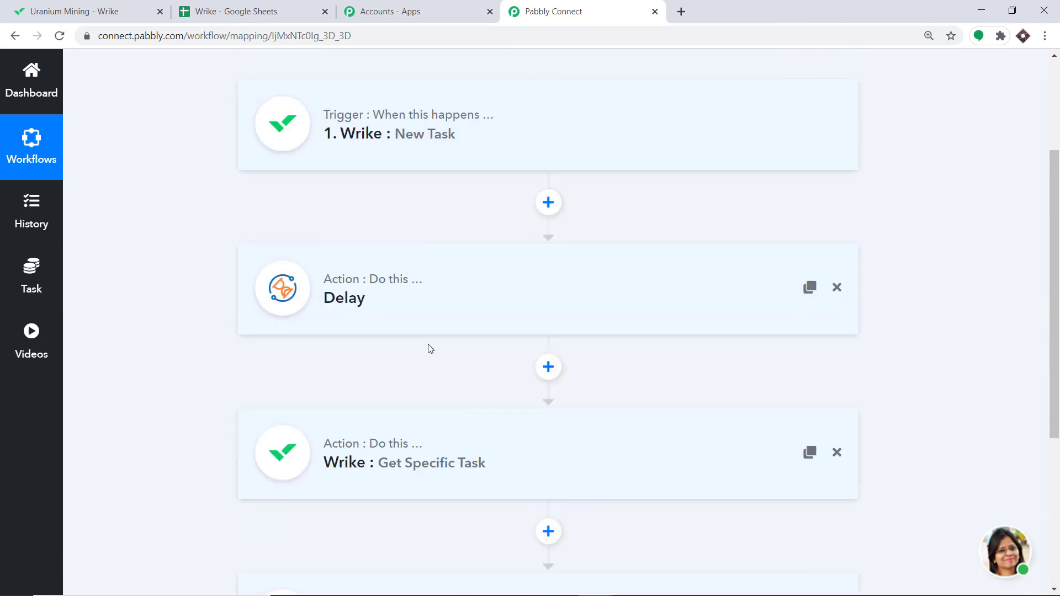
scroll(360, 264, "down", 6)
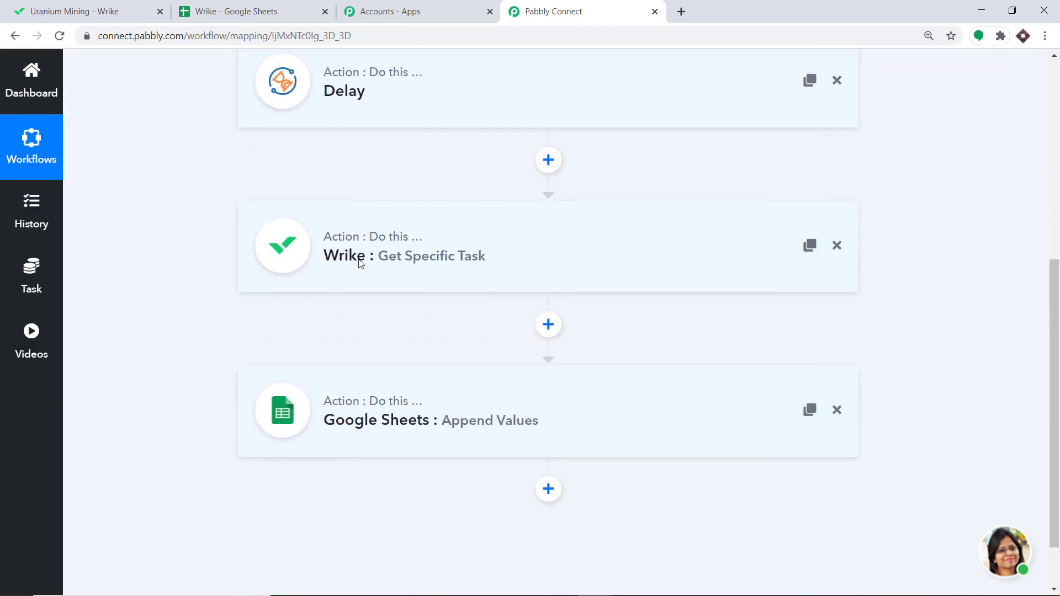